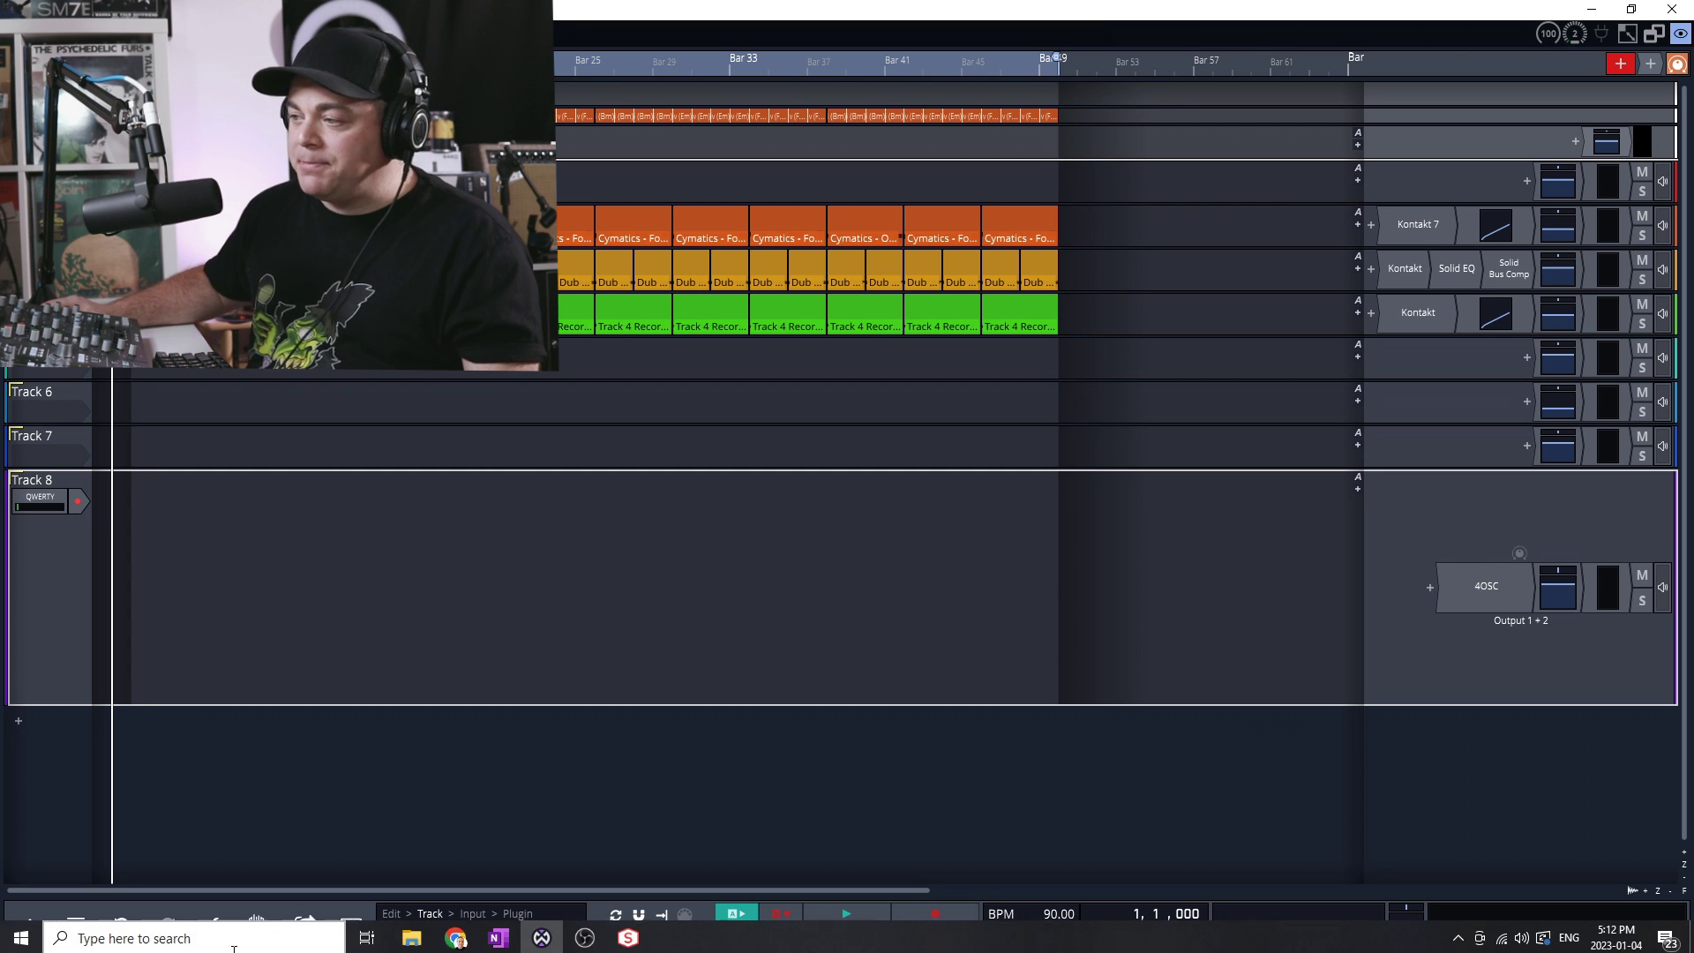
# - Drag a Cymatics MIDI file from the MIDI folder onto Track 8 in Waveform
pyautogui.click(412, 937)
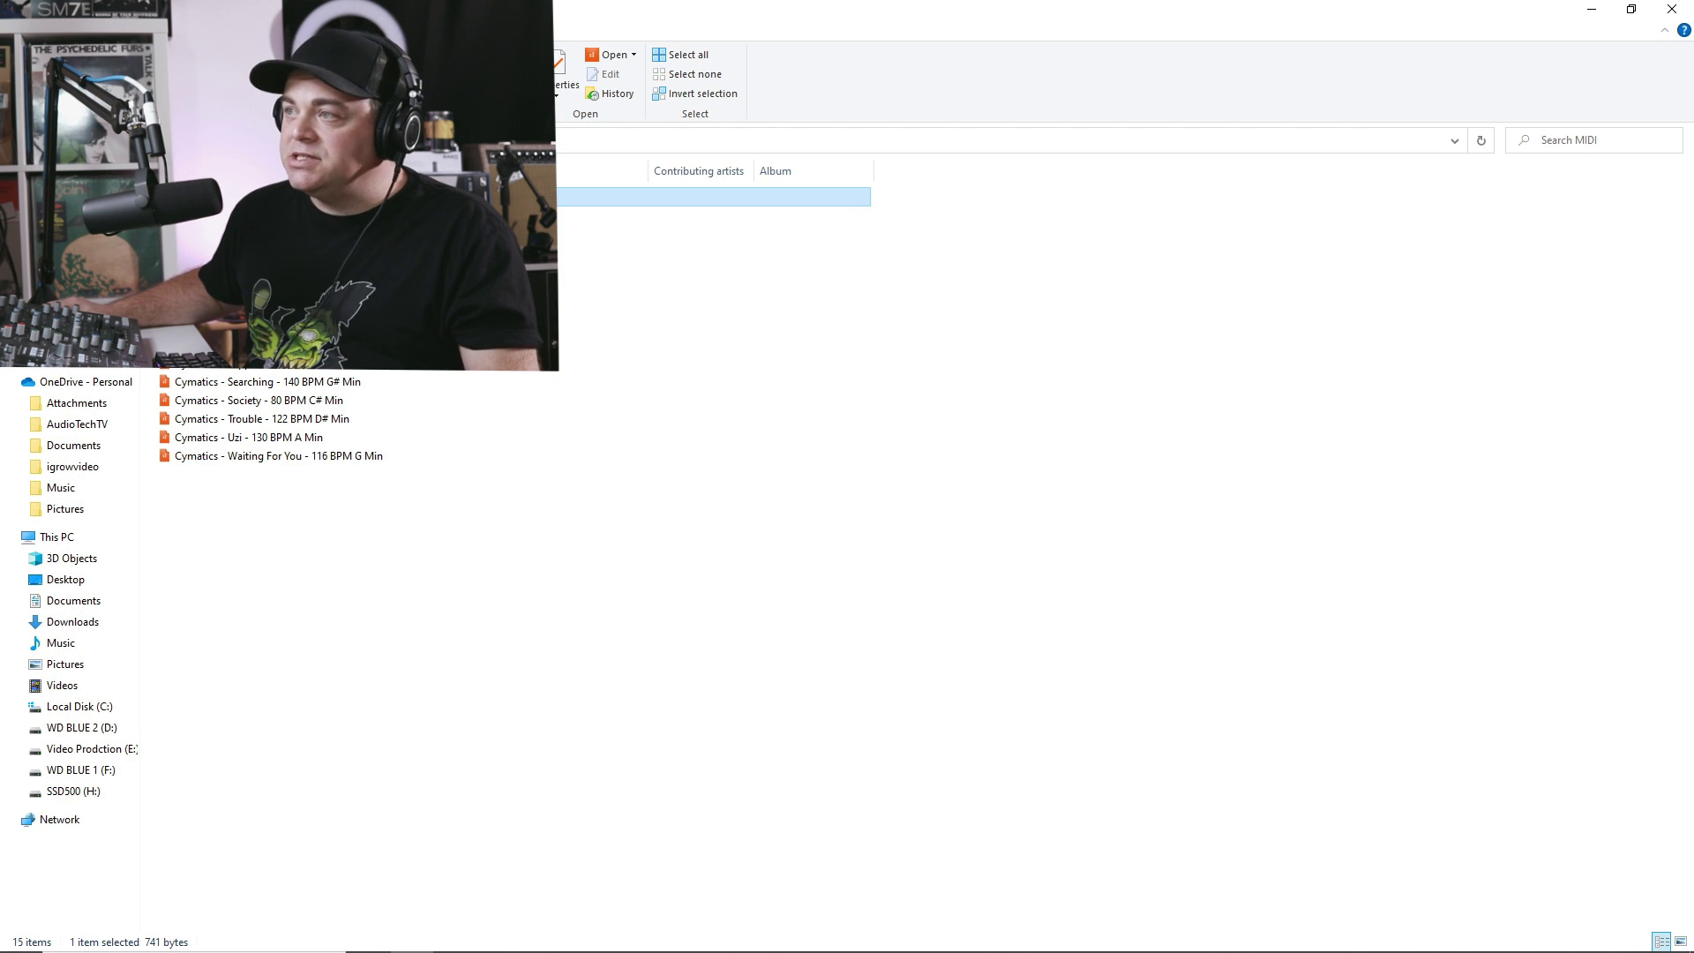
pyautogui.moveTo(441, 196); pyautogui.dragTo(227, 589)
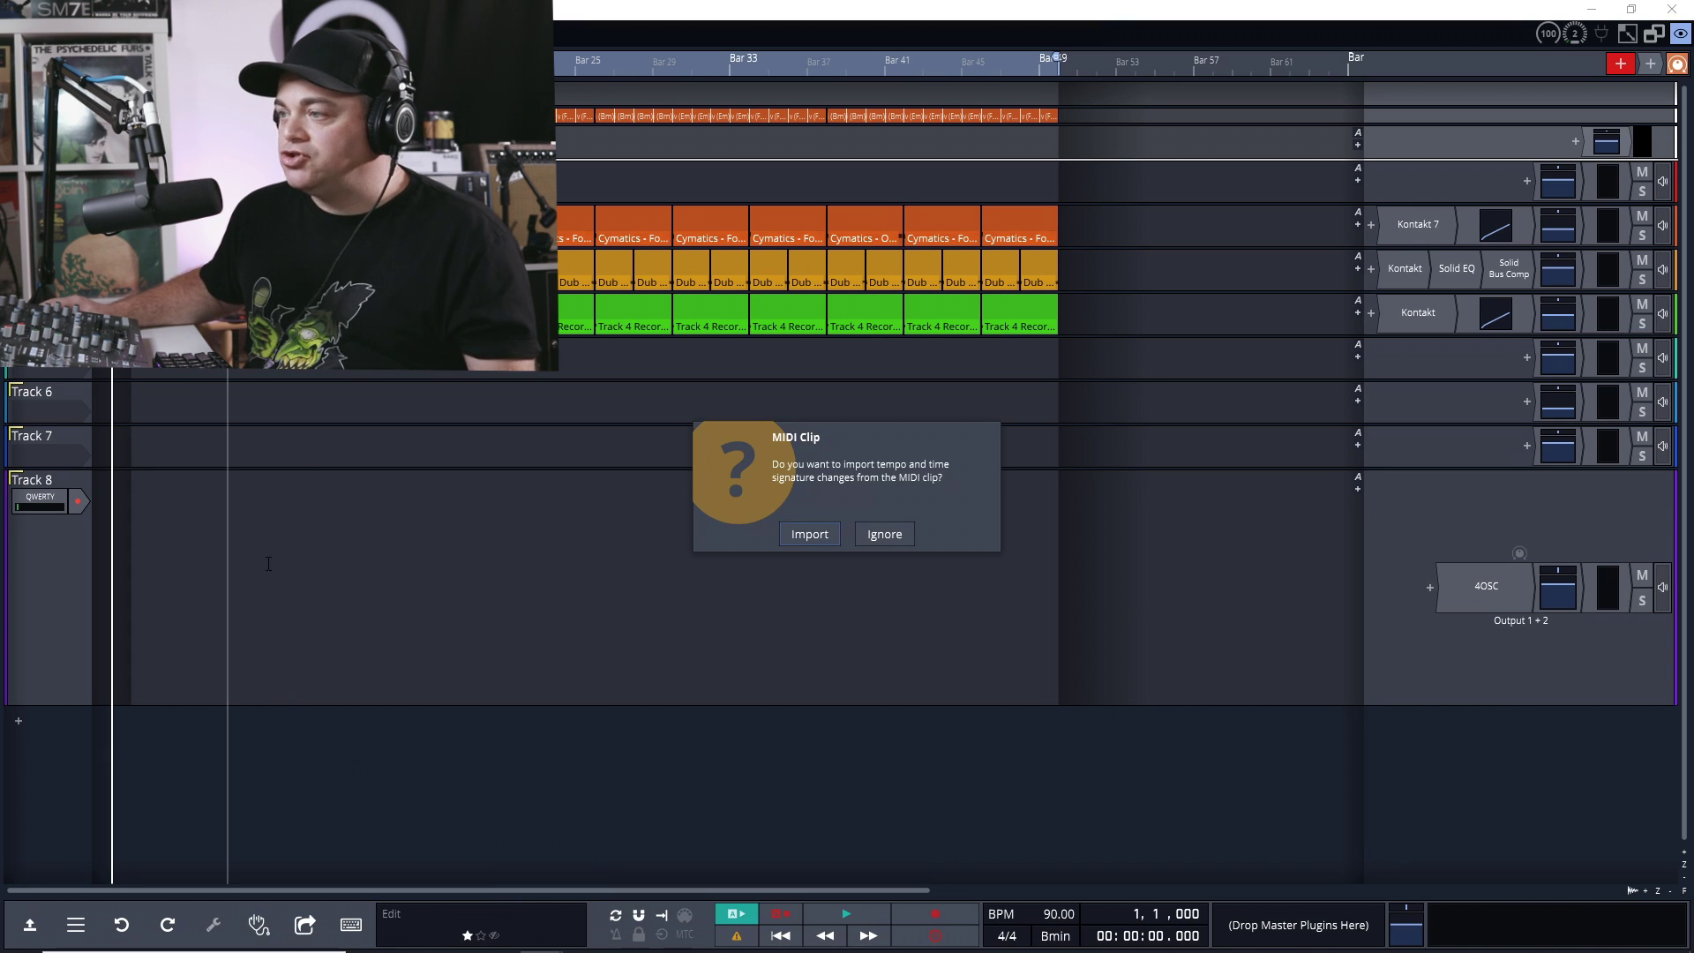
# - Import the Cymatics Brazil clip without its tempo data, nudge a long note up, then clear it
pyautogui.click(884, 534)
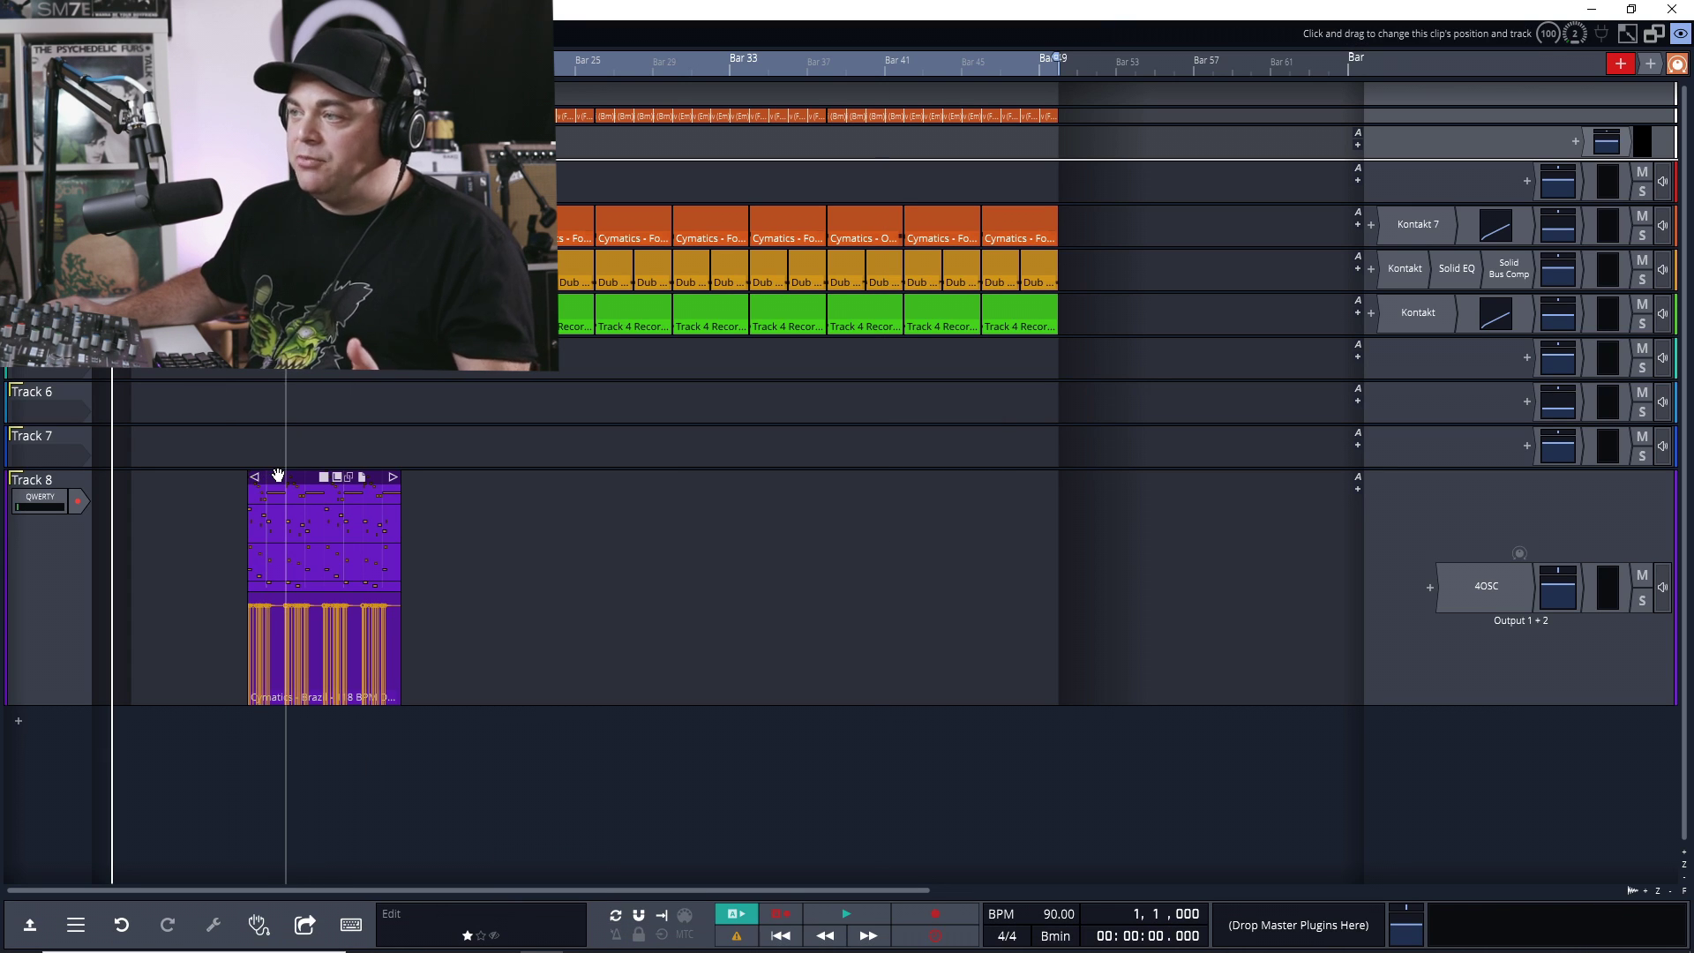
pyautogui.doubleClick(278, 476)
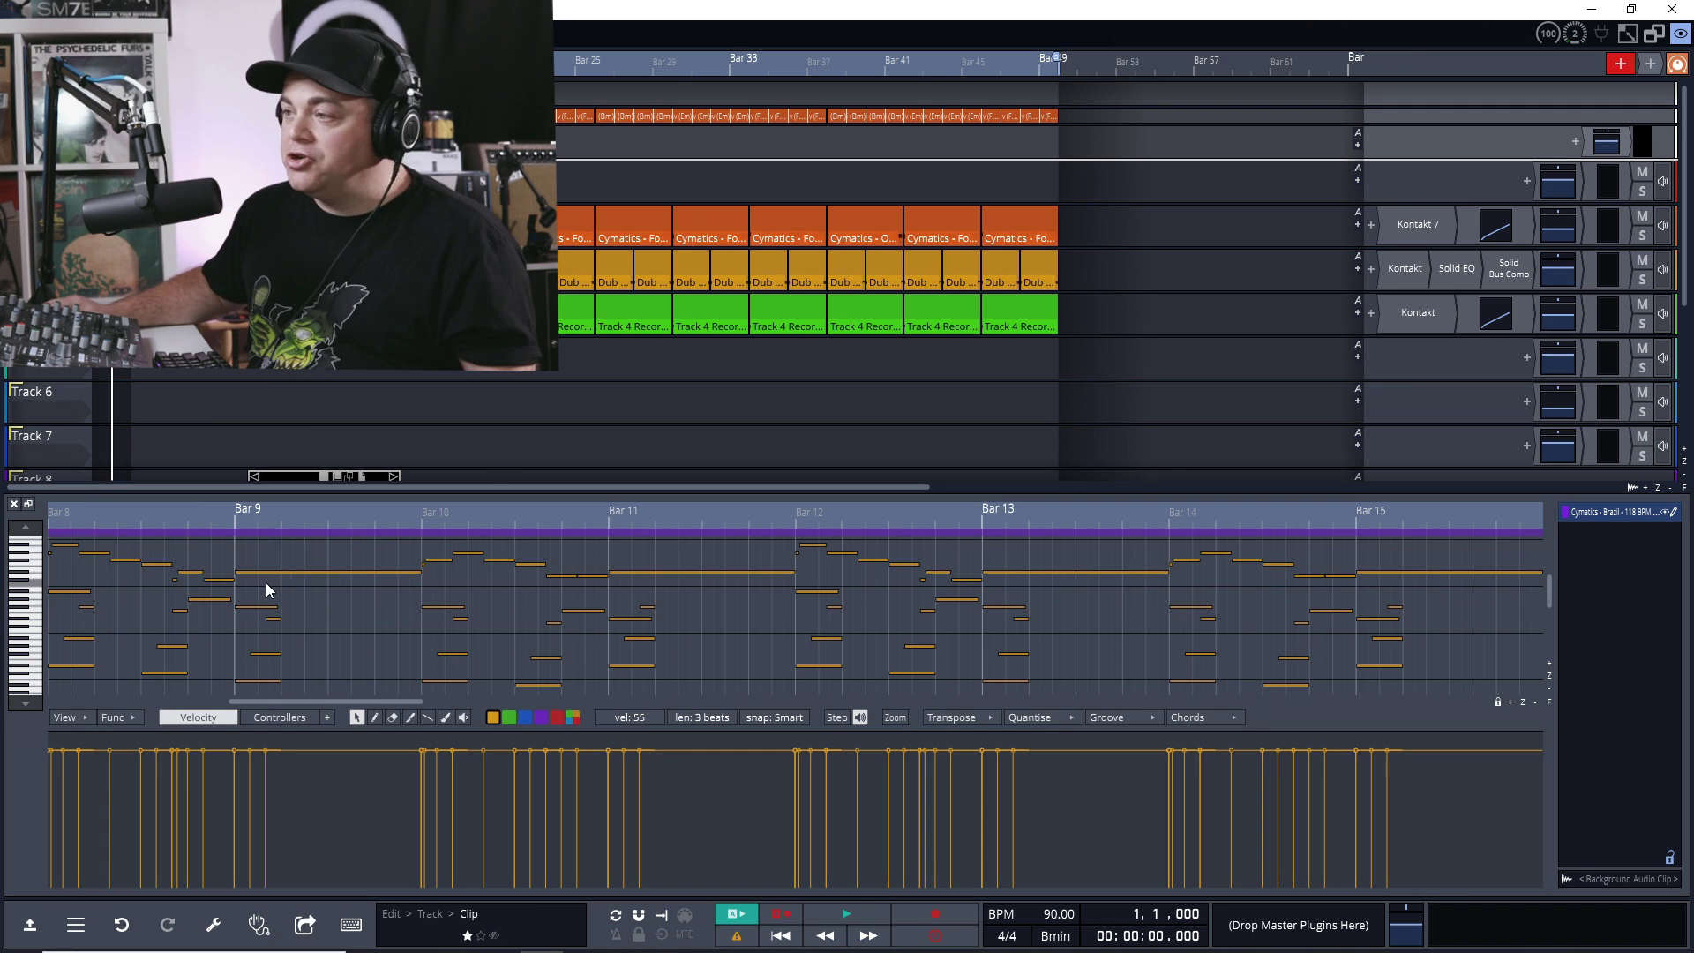
pyautogui.moveTo(283, 572)
pyautogui.mouseDown()
pyautogui.moveTo(283, 537)
pyautogui.moveTo(284, 565)
pyautogui.mouseUp()
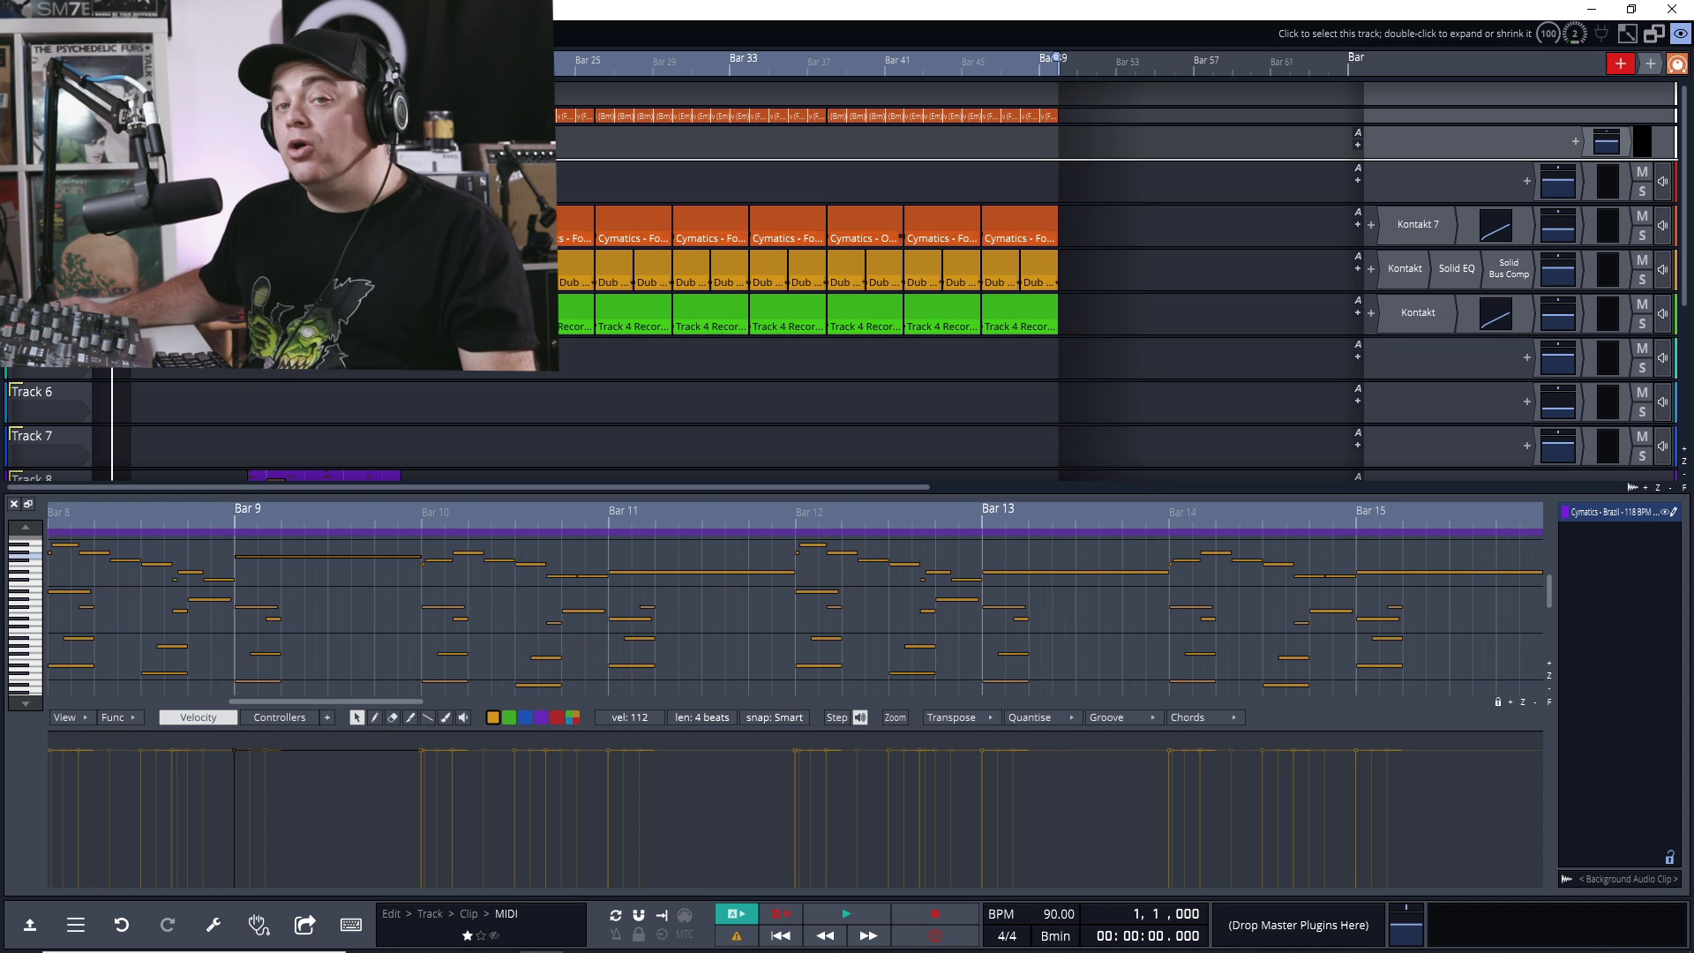
pyautogui.doubleClick(38, 478)
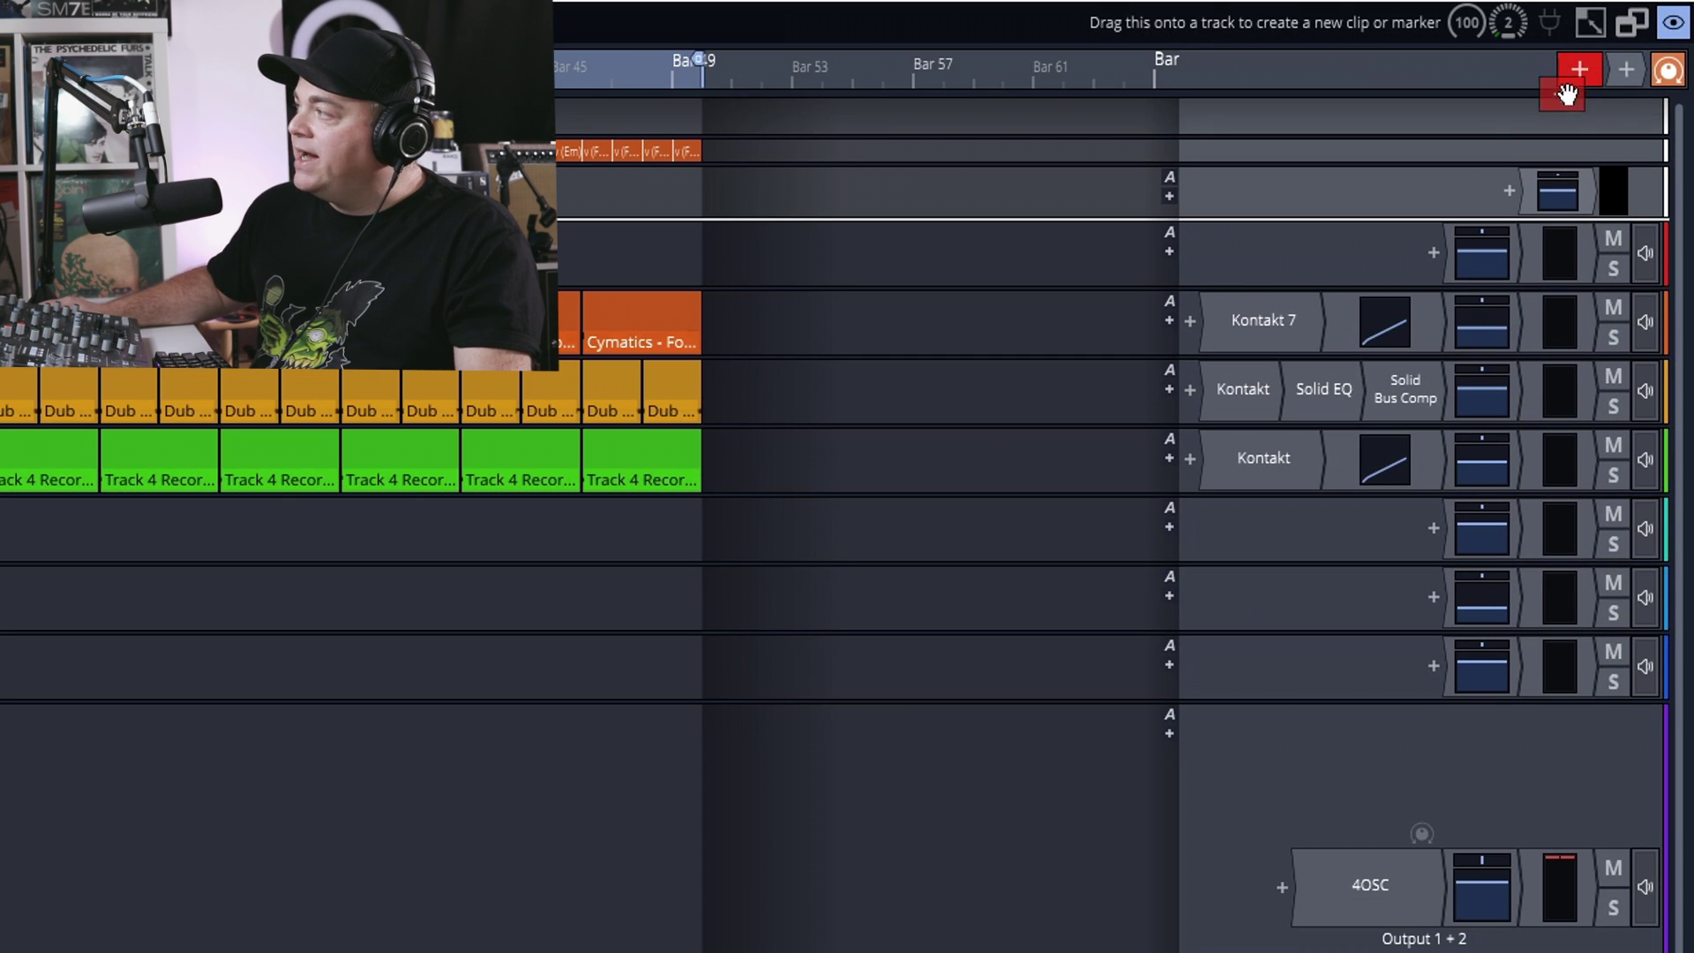
# - Insert a blank MIDI clip on Track 8, move it later, and open it with the pencil tool
pyautogui.moveTo(1619, 62); pyautogui.dragTo(0, 803)
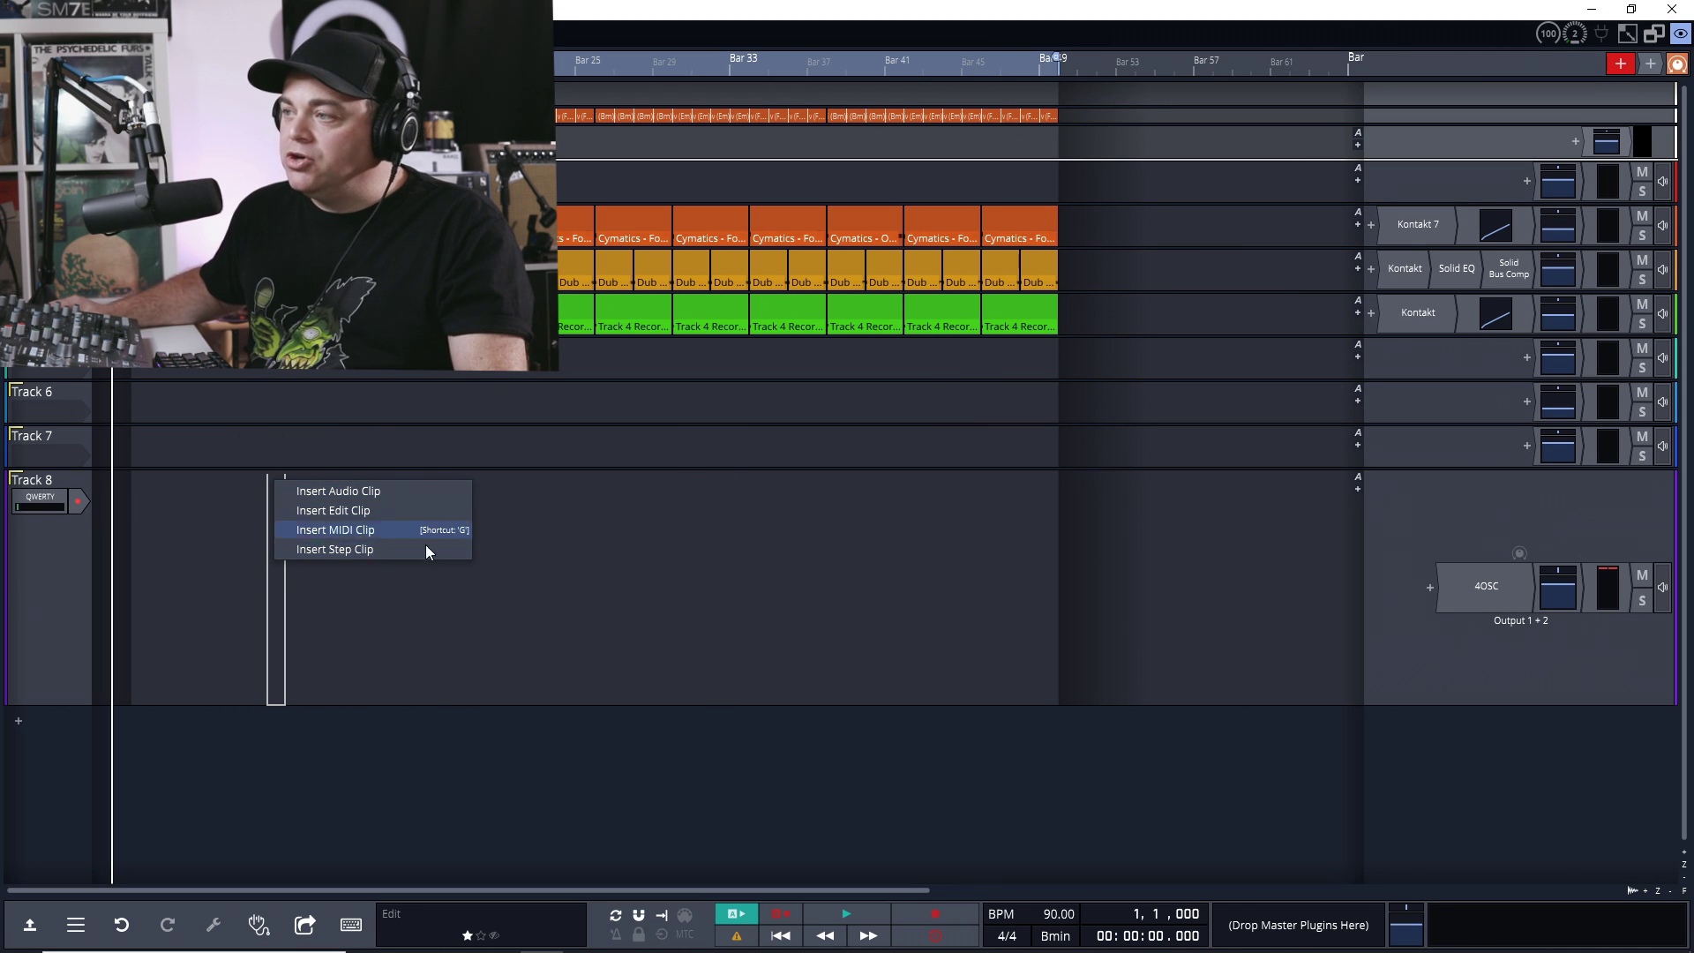
pyautogui.click(361, 531)
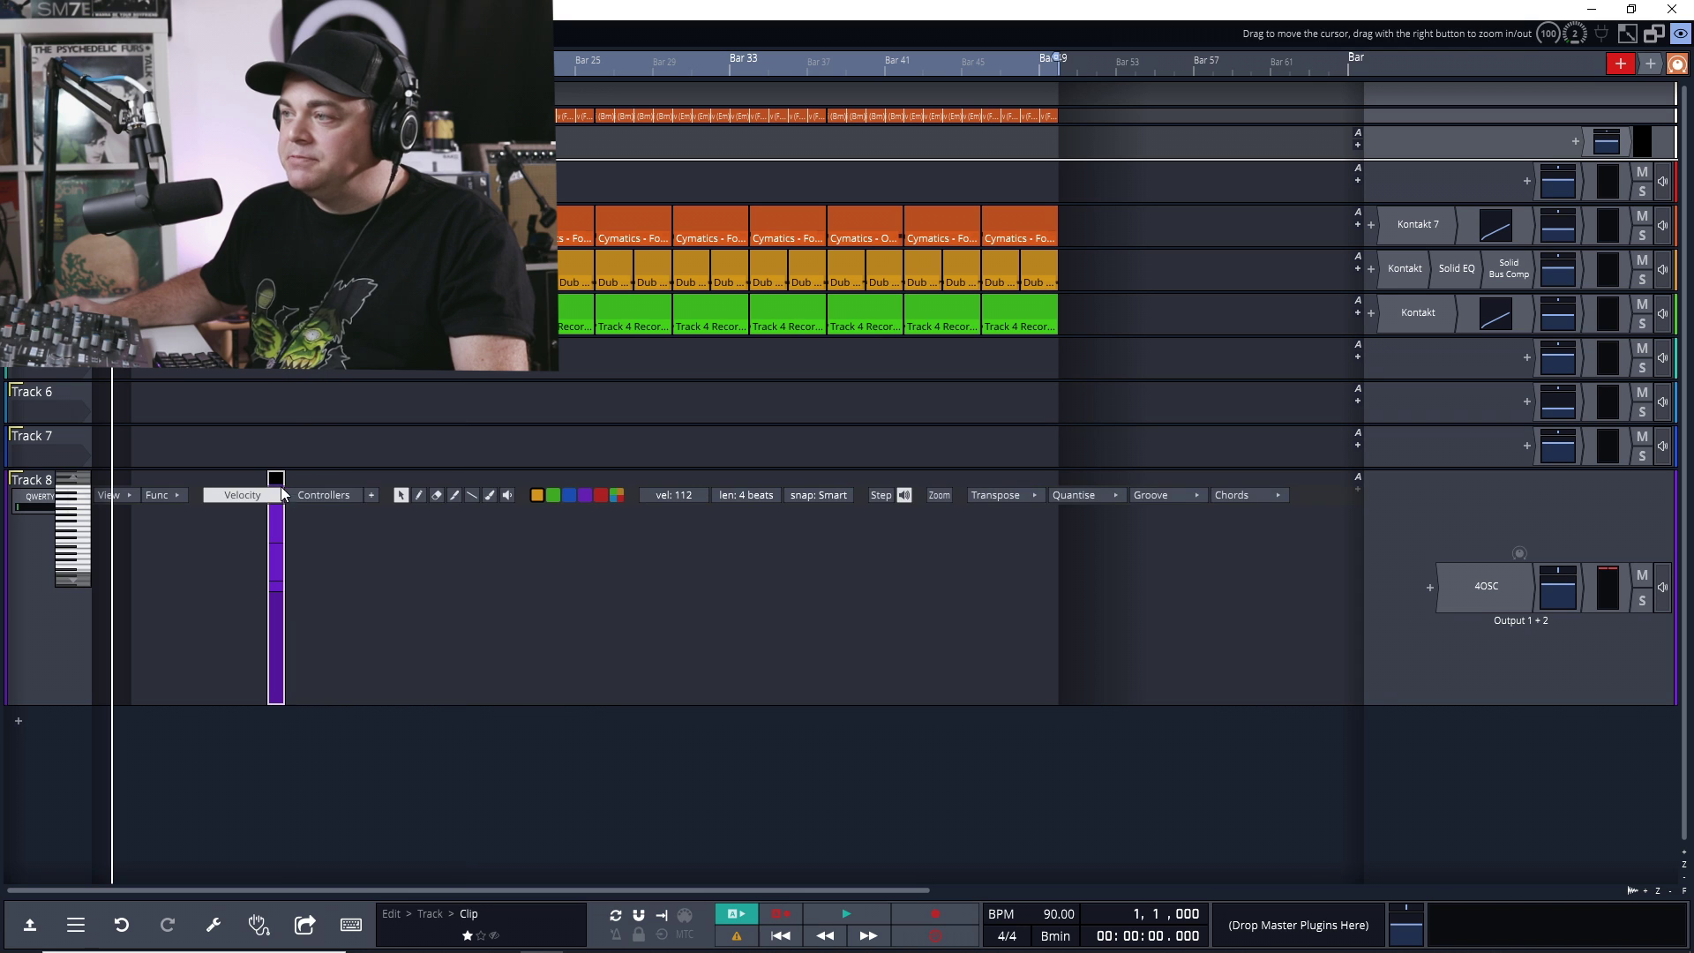
pyautogui.scroll(2, 280, 481)
pyautogui.scroll(2, 281, 481)
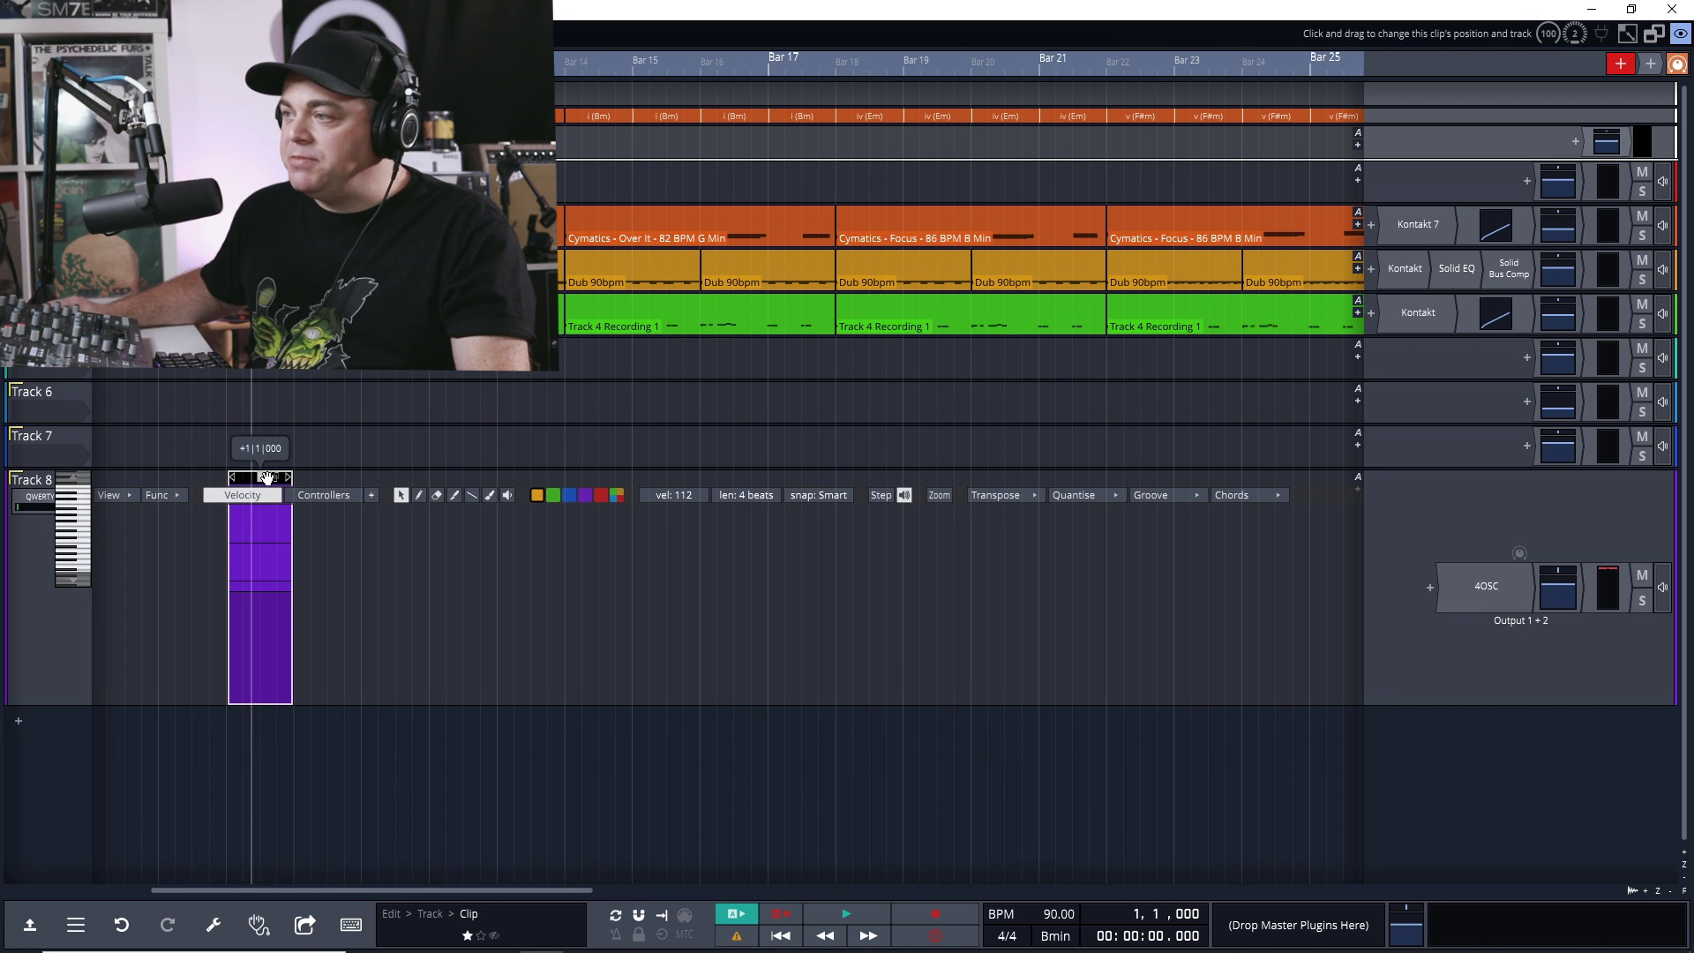
pyautogui.moveTo(267, 477); pyautogui.dragTo(389, 476)
pyautogui.doubleClick(392, 477)
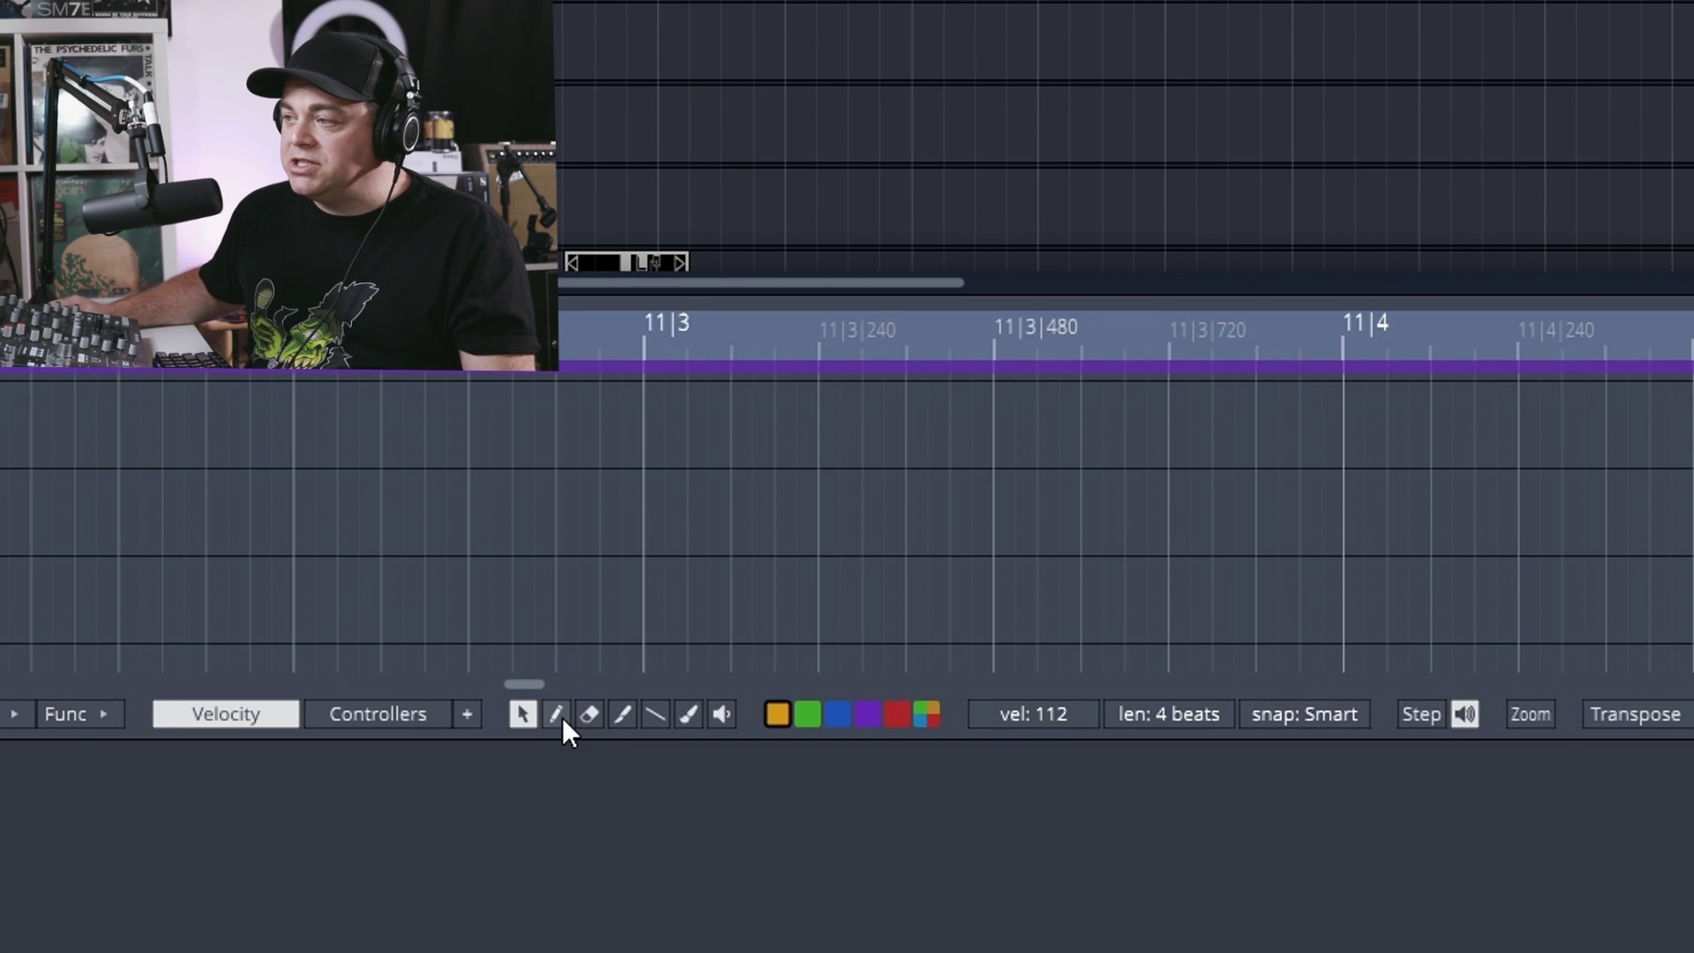
pyautogui.click(556, 715)
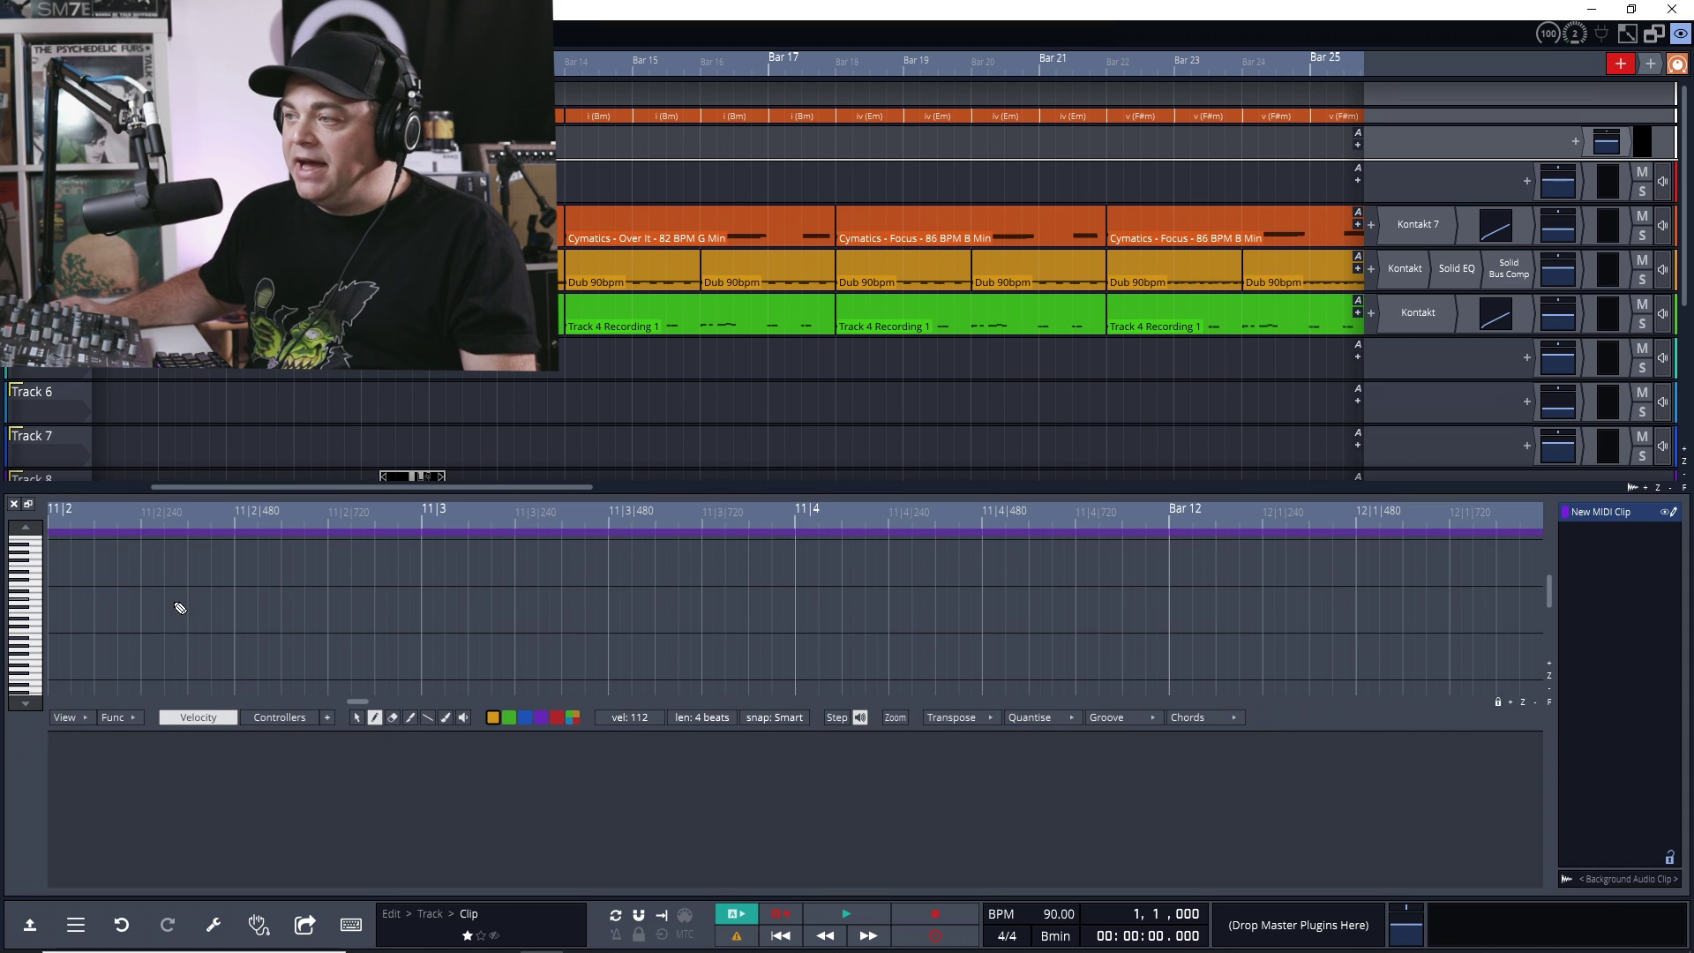
# - Draw two notes, the second lower, and zoom the piano roll to fit them
pyautogui.click(159, 596)
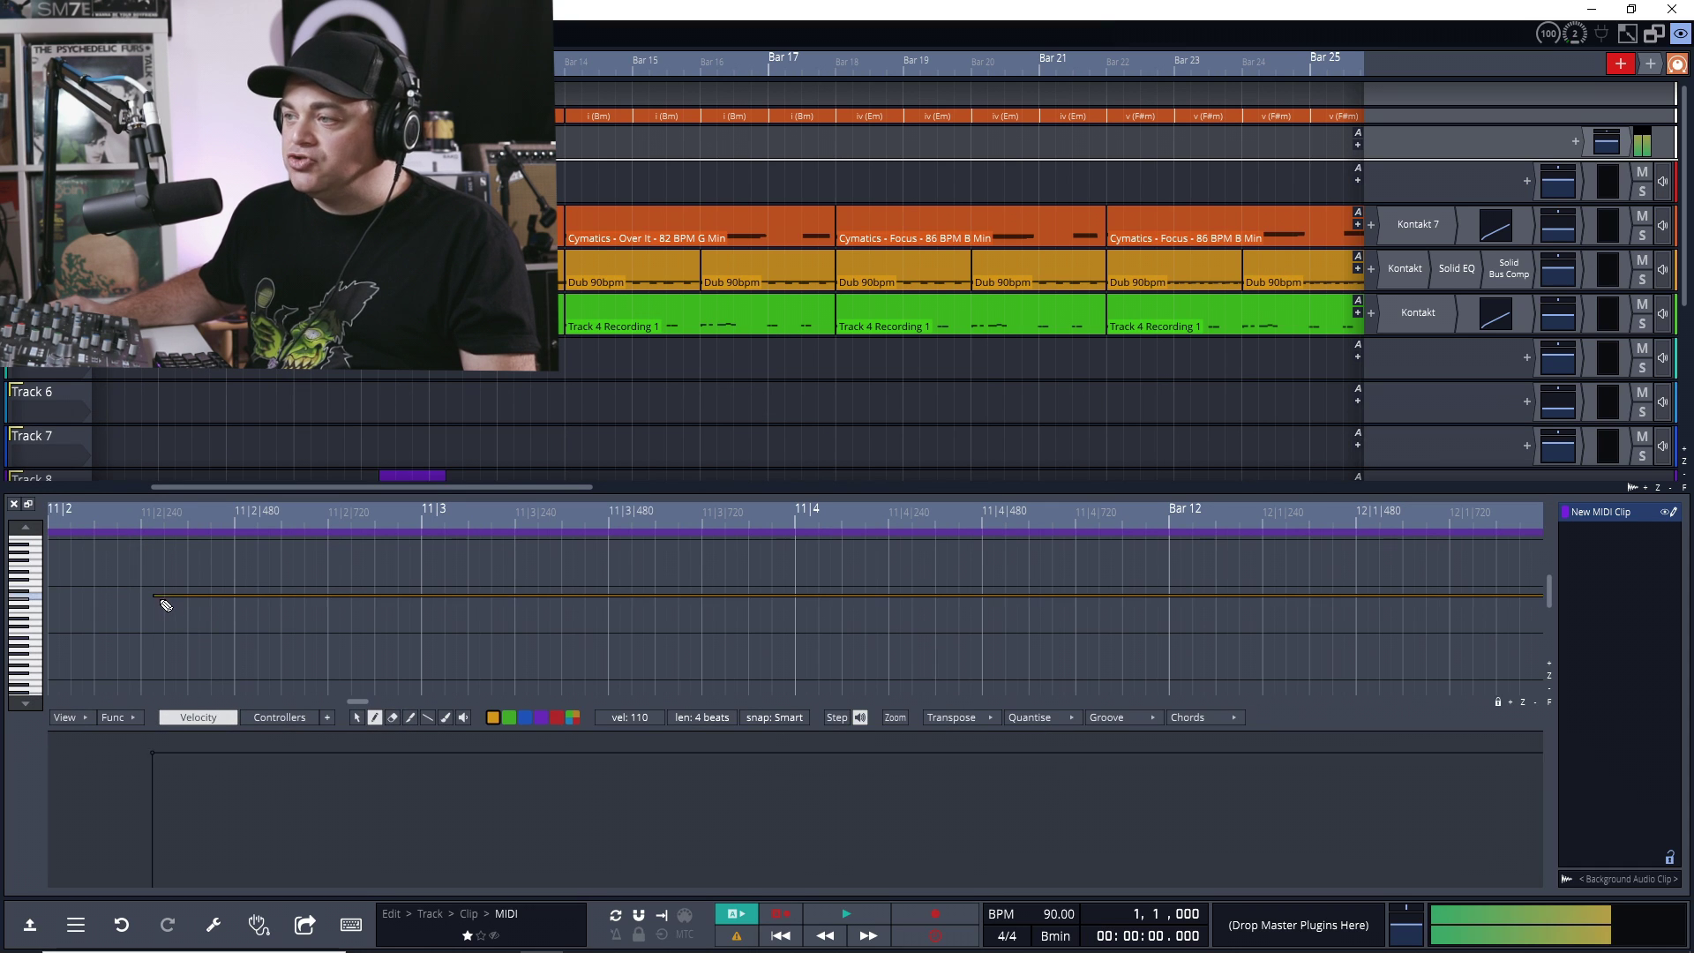
pyautogui.click(433, 638)
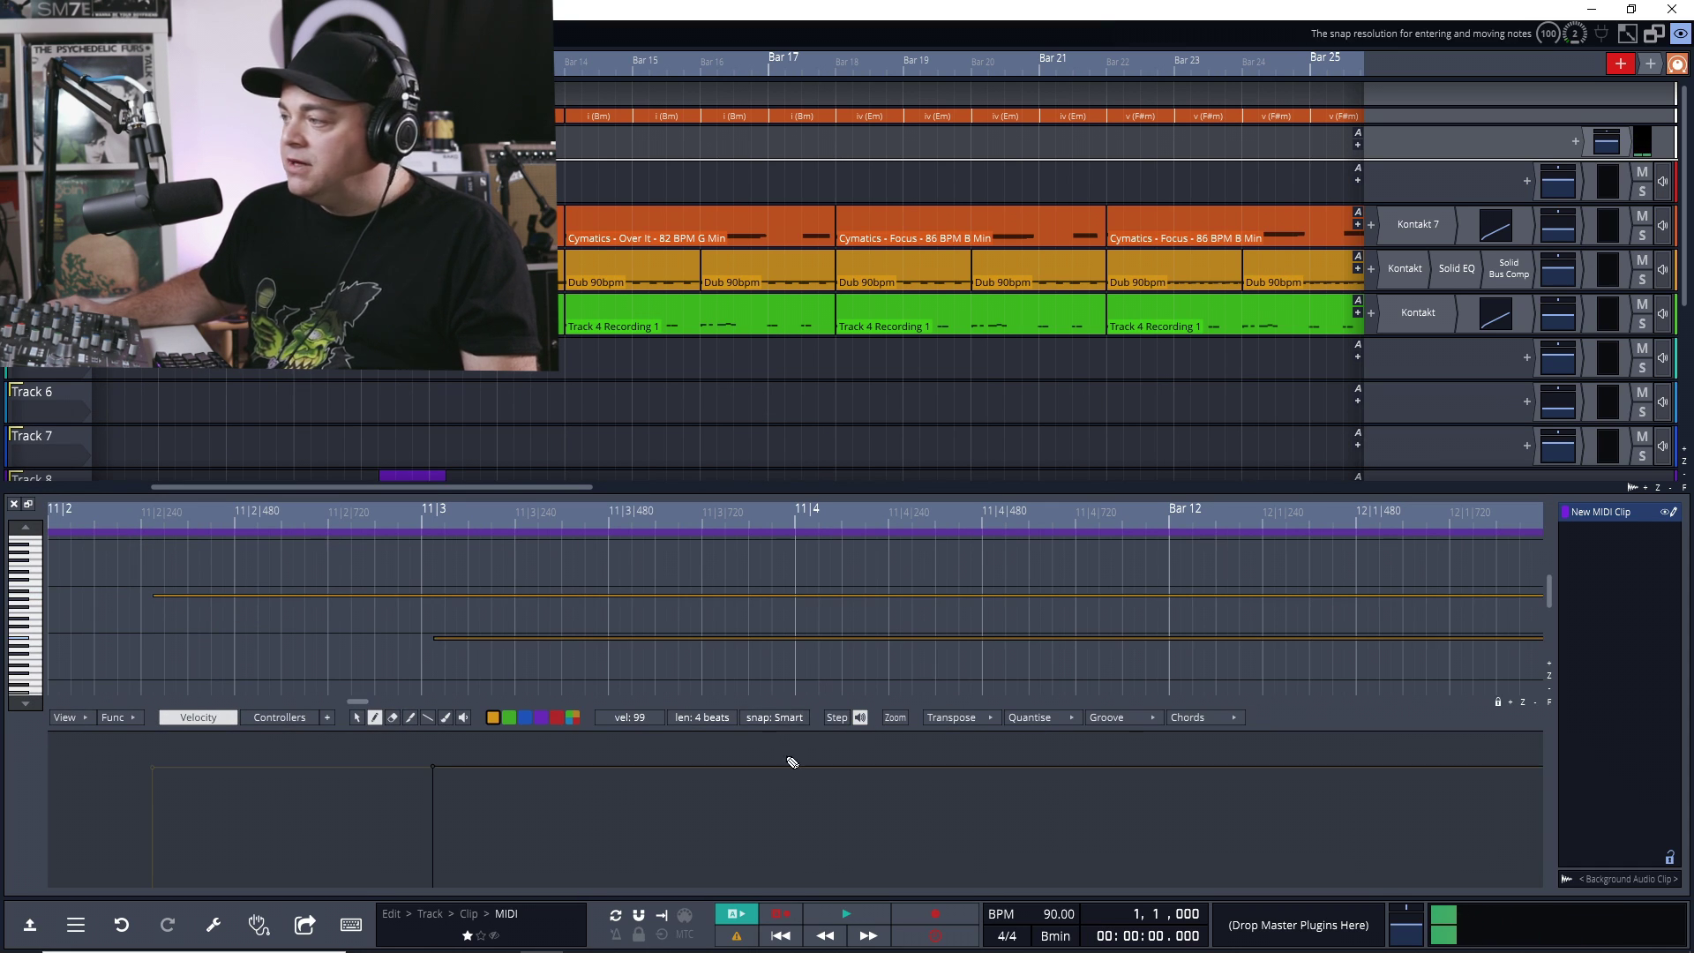
pyautogui.click(895, 717)
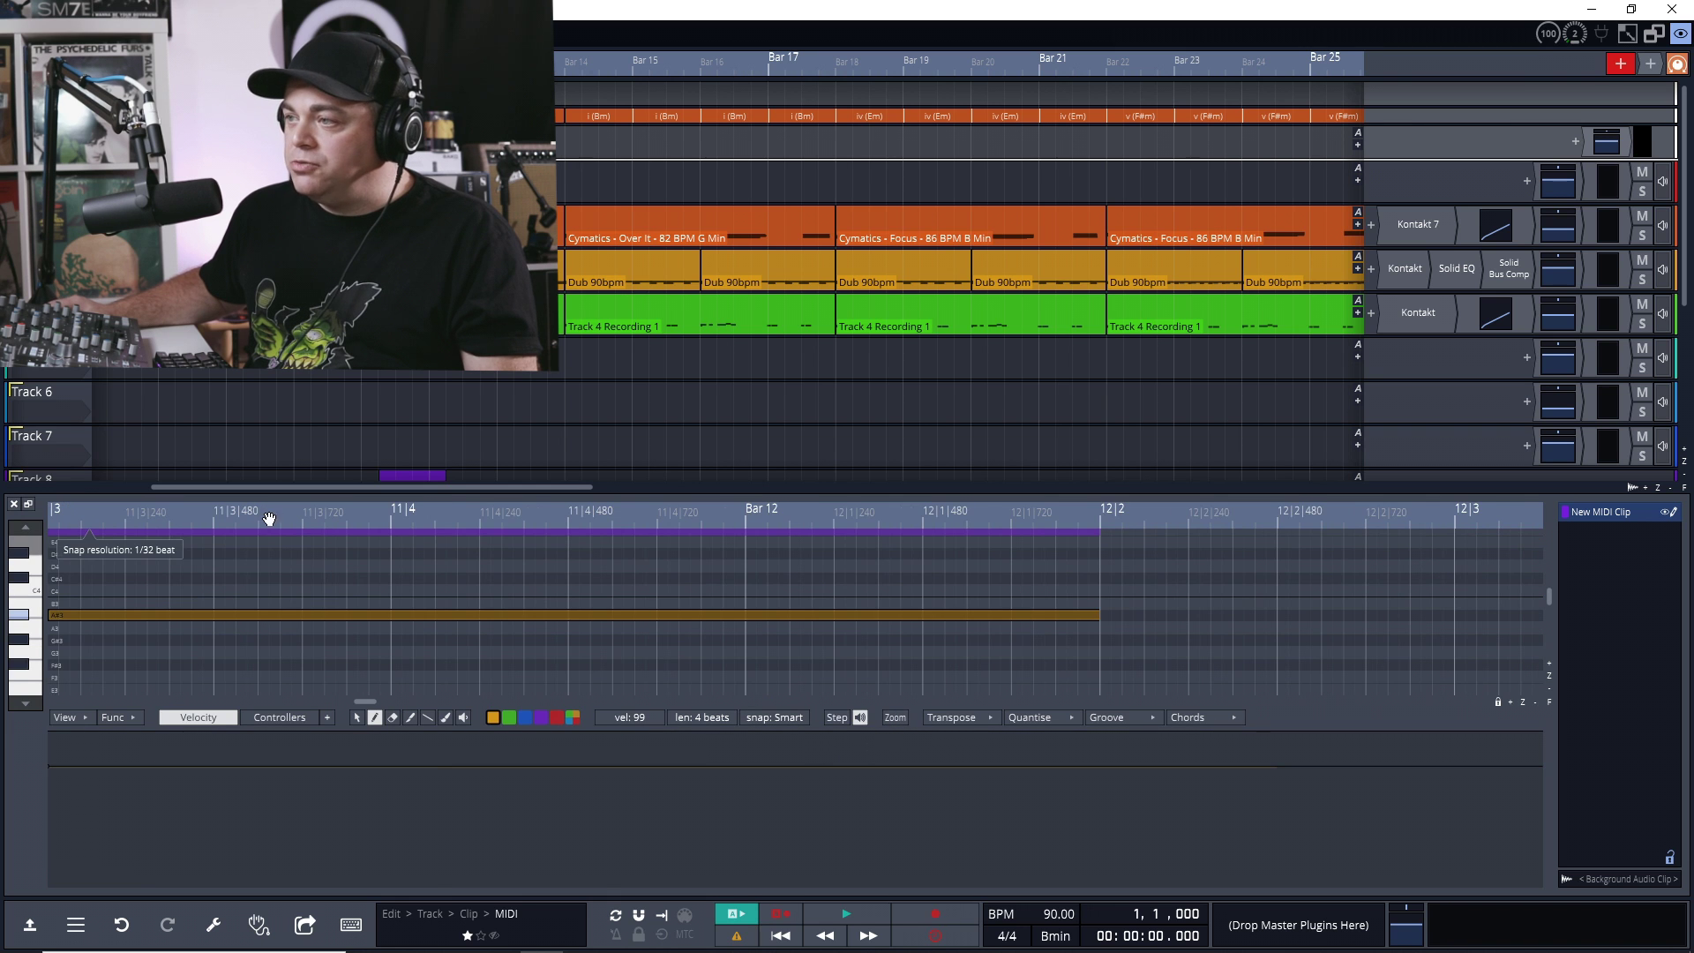
pyautogui.moveTo(308, 517); pyautogui.dragTo(507, 525)
# - Trim the A4 note from its start to 2 beats long, ending at 12|2
pyautogui.scroll(-1, 518, 616)
pyautogui.scroll(-3, 319, 620)
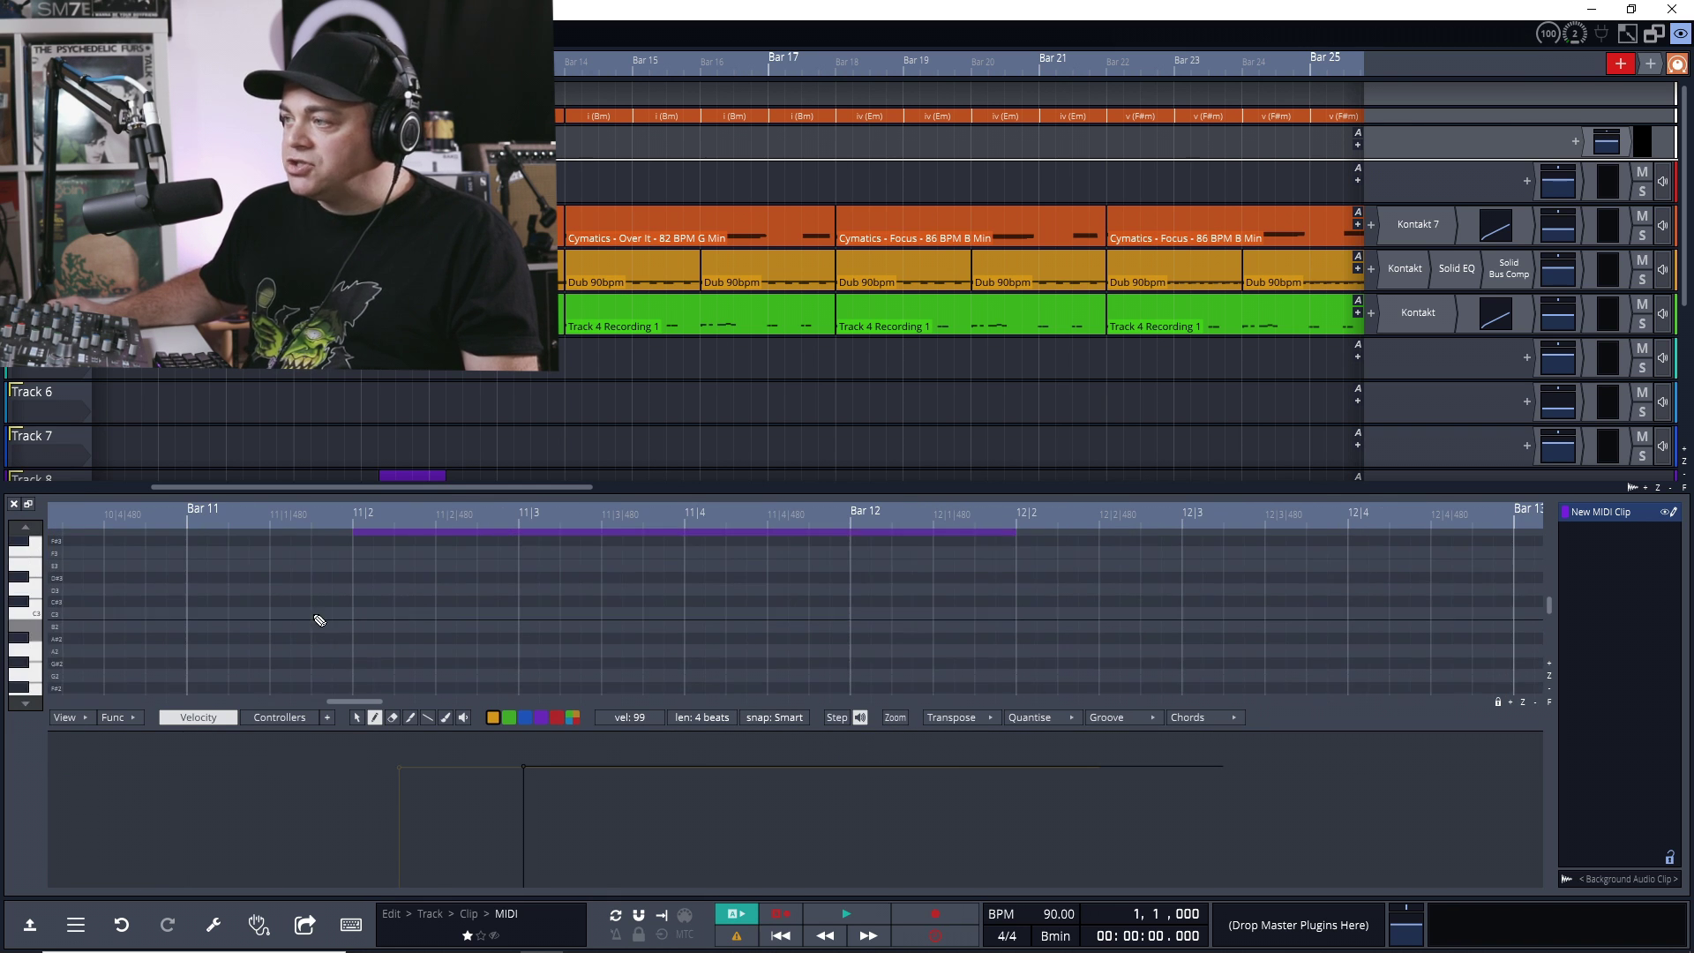
pyautogui.scroll(5, 366, 605)
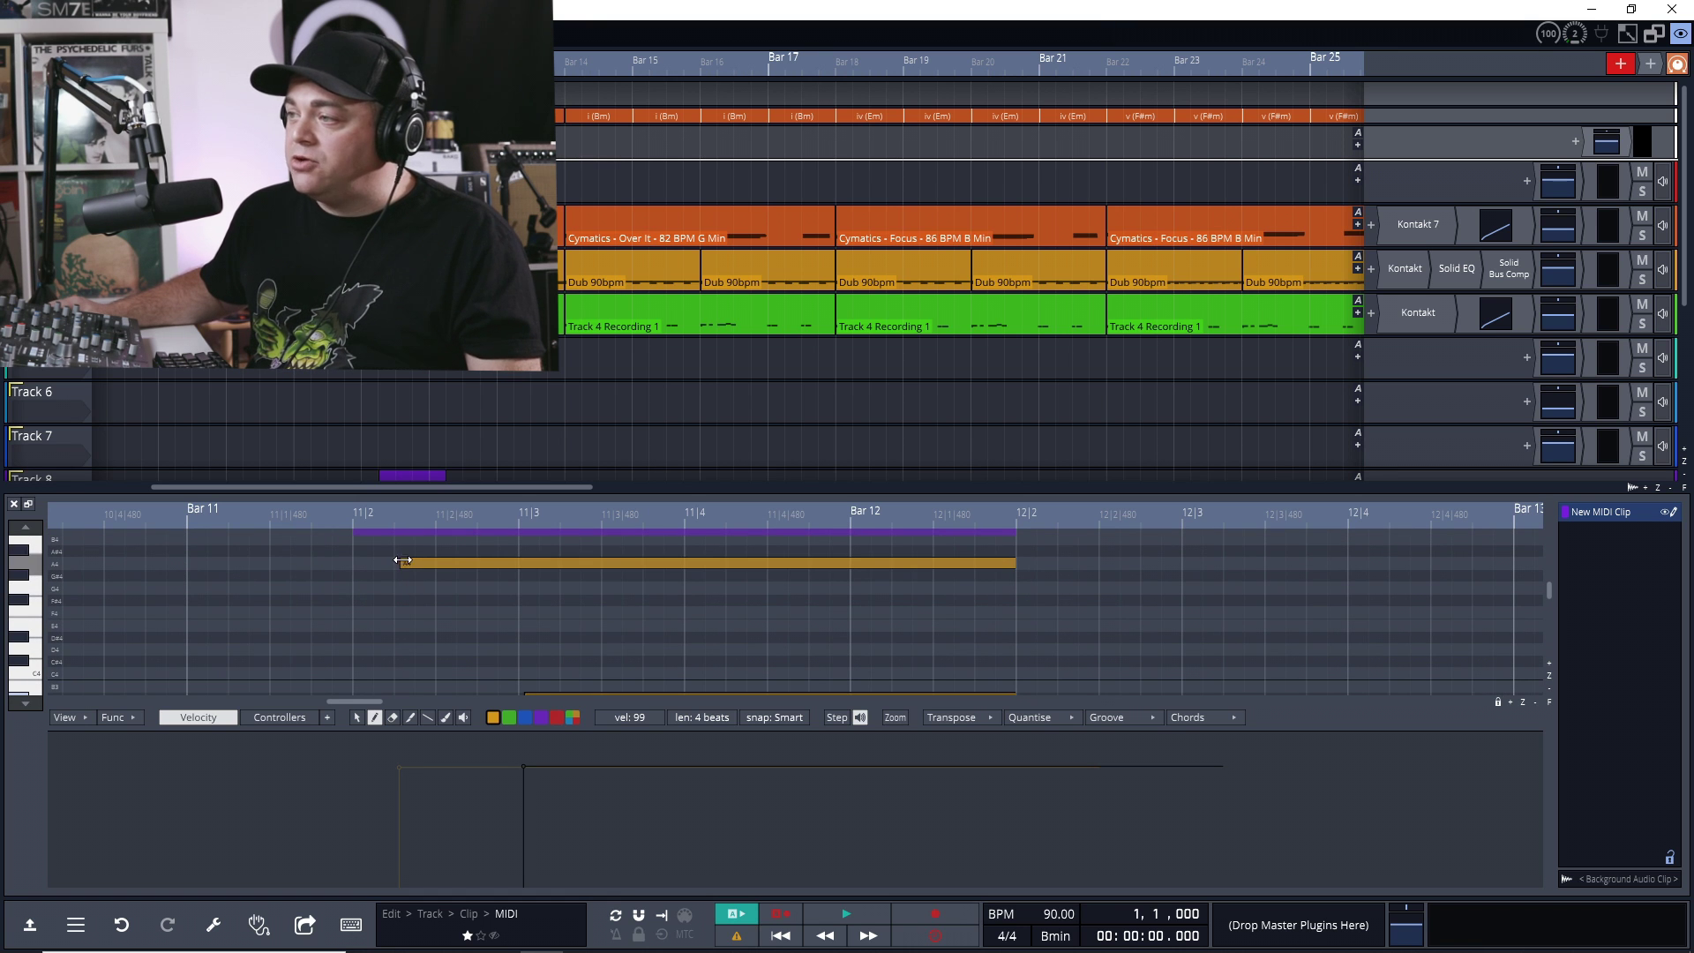
pyautogui.click(403, 565)
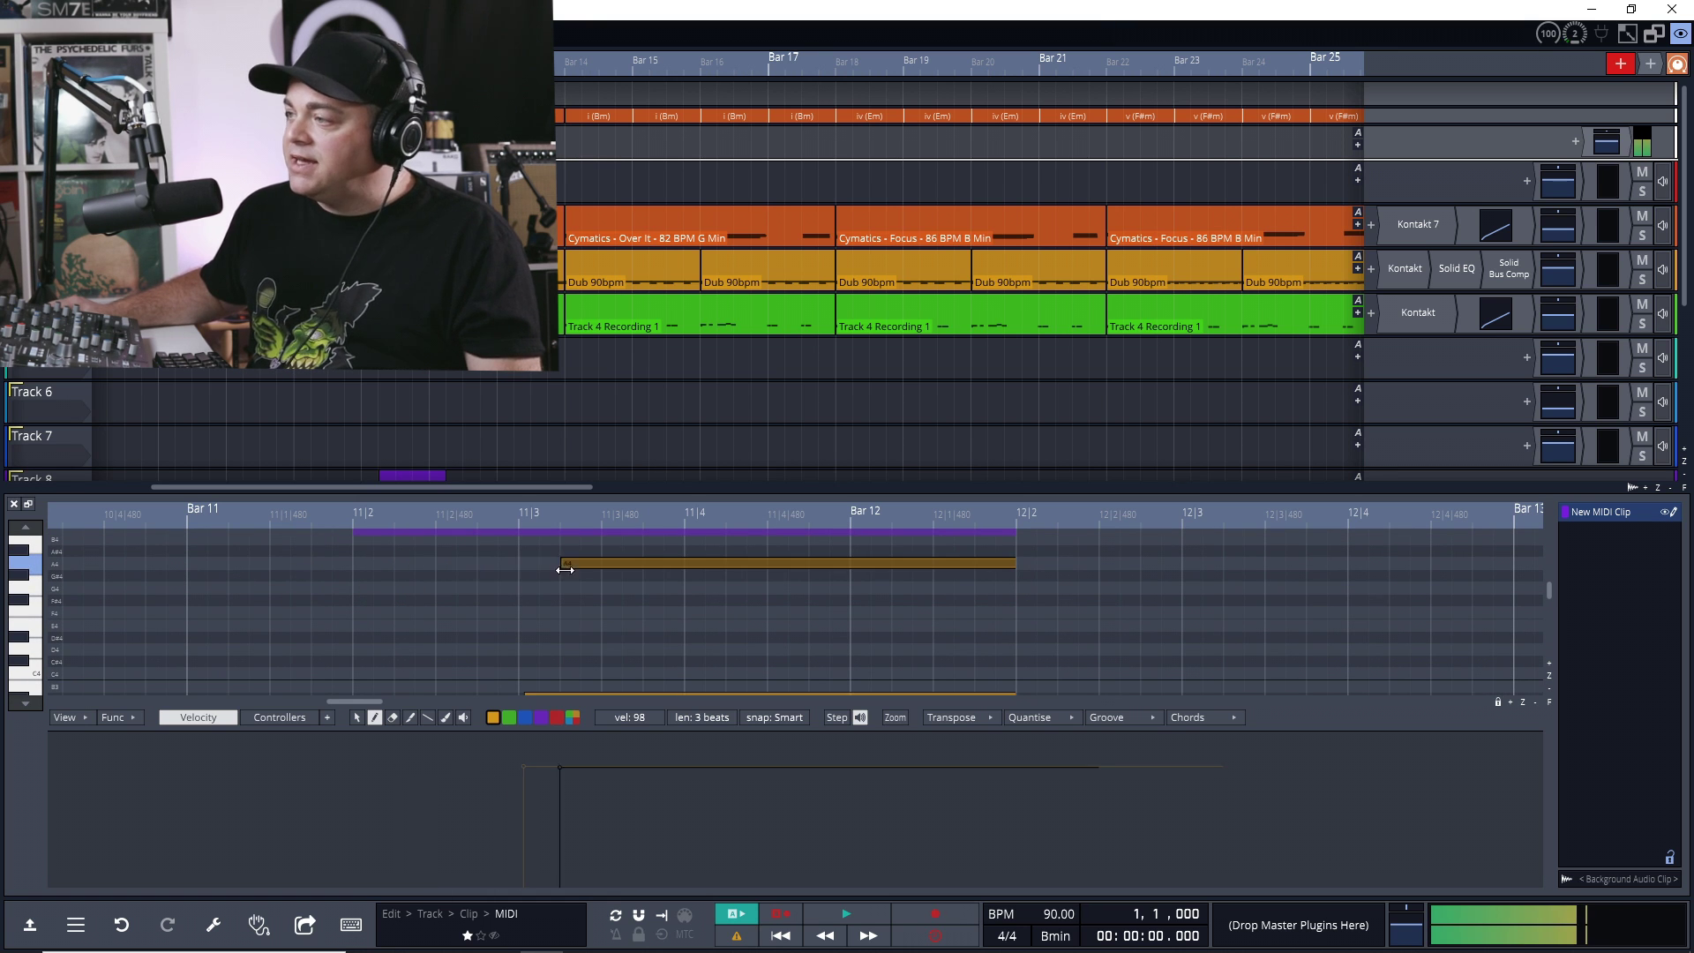
pyautogui.moveTo(565, 569); pyautogui.dragTo(851, 614)
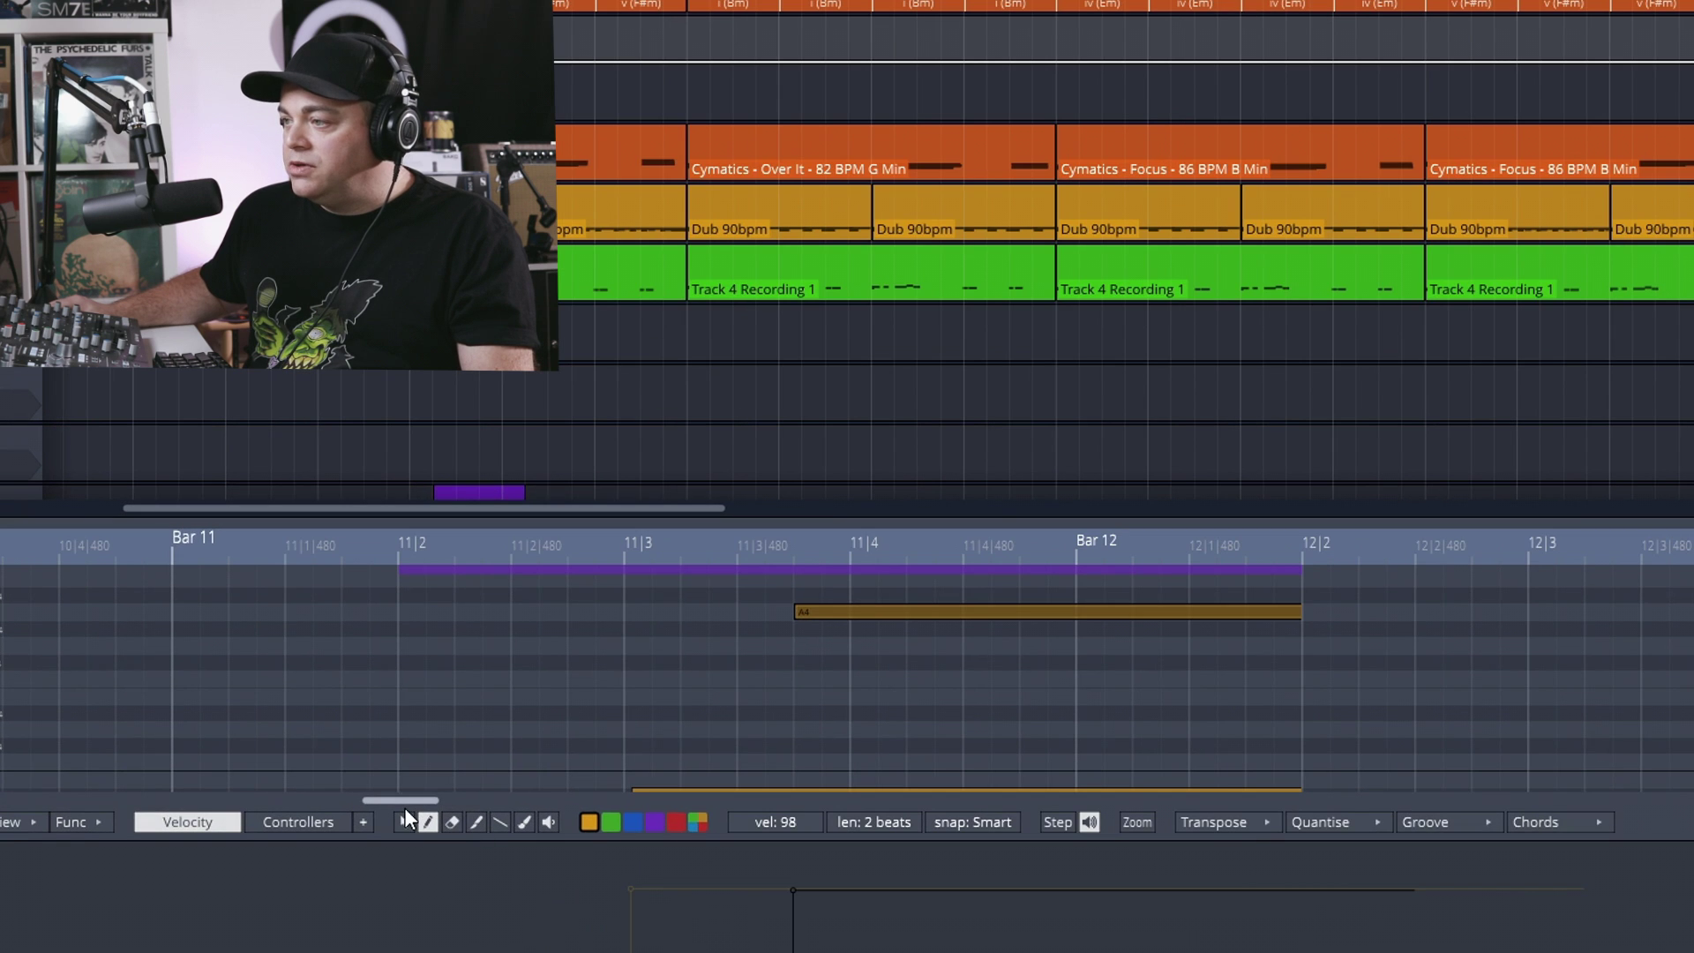
# - Lower then slightly raise the A4 note's velocity and select the note for quantising
pyautogui.click(405, 816)
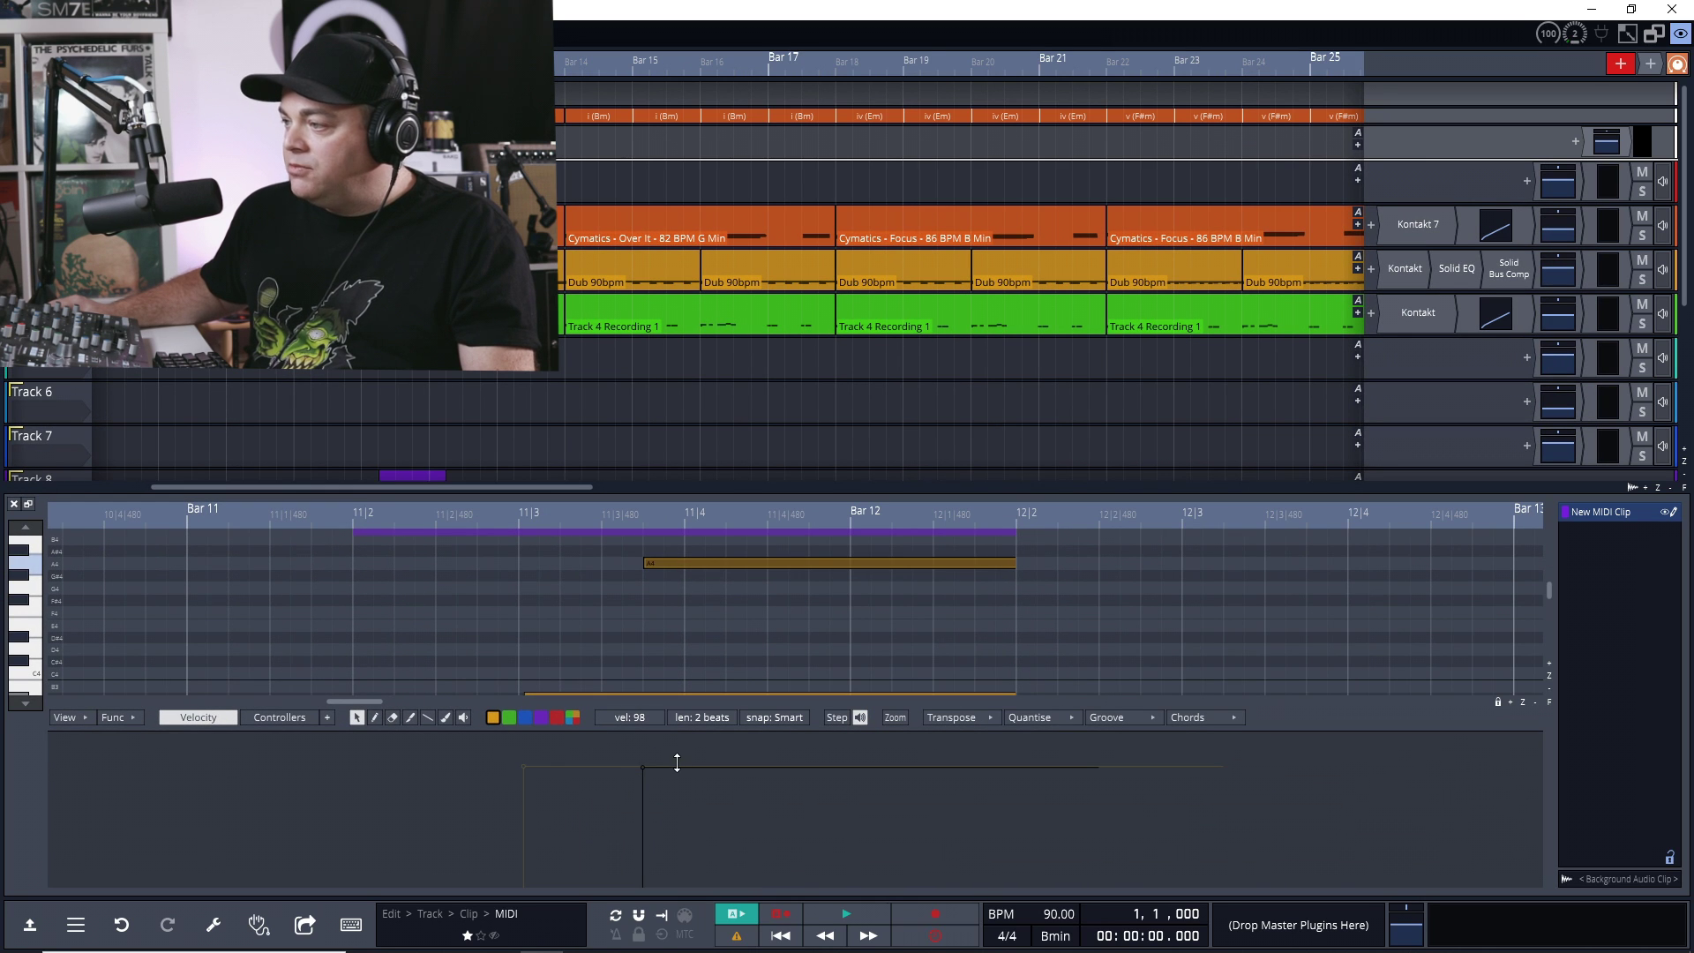
pyautogui.moveTo(676, 763)
pyautogui.mouseDown()
pyautogui.moveTo(668, 794)
pyautogui.moveTo(634, 789)
pyautogui.moveTo(662, 816)
pyautogui.moveTo(703, 775)
pyautogui.mouseUp()
pyautogui.moveTo(560, 810); pyautogui.dragTo(540, 780)
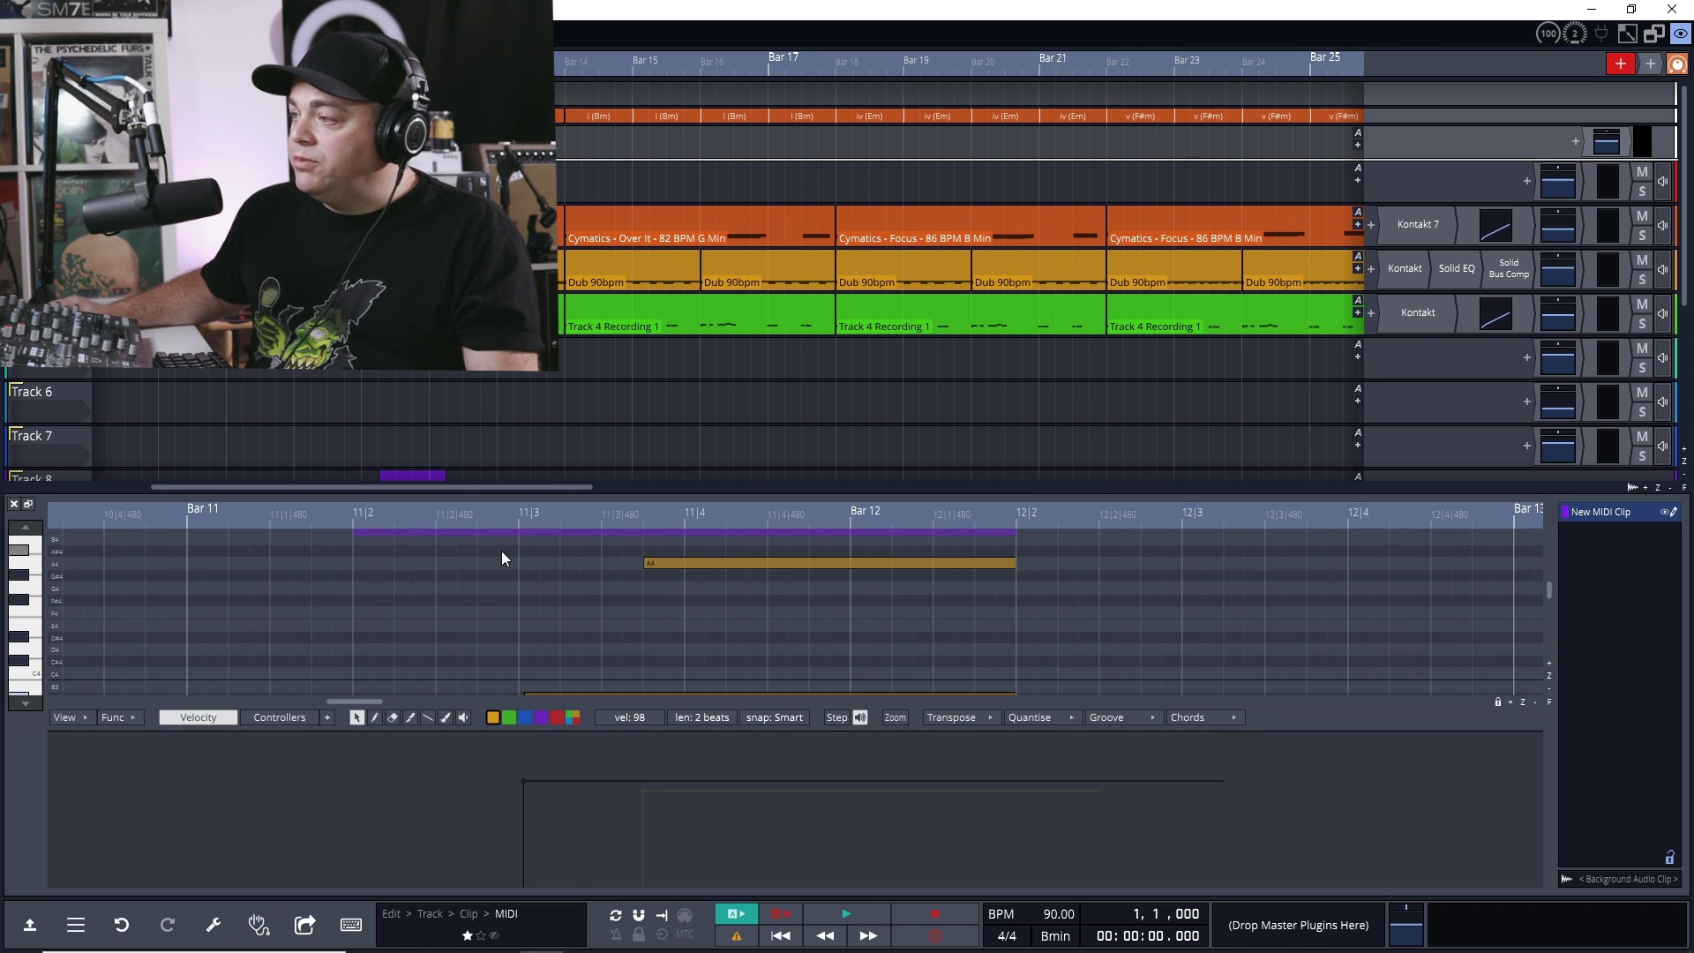
pyautogui.moveTo(496, 547); pyautogui.dragTo(917, 723)
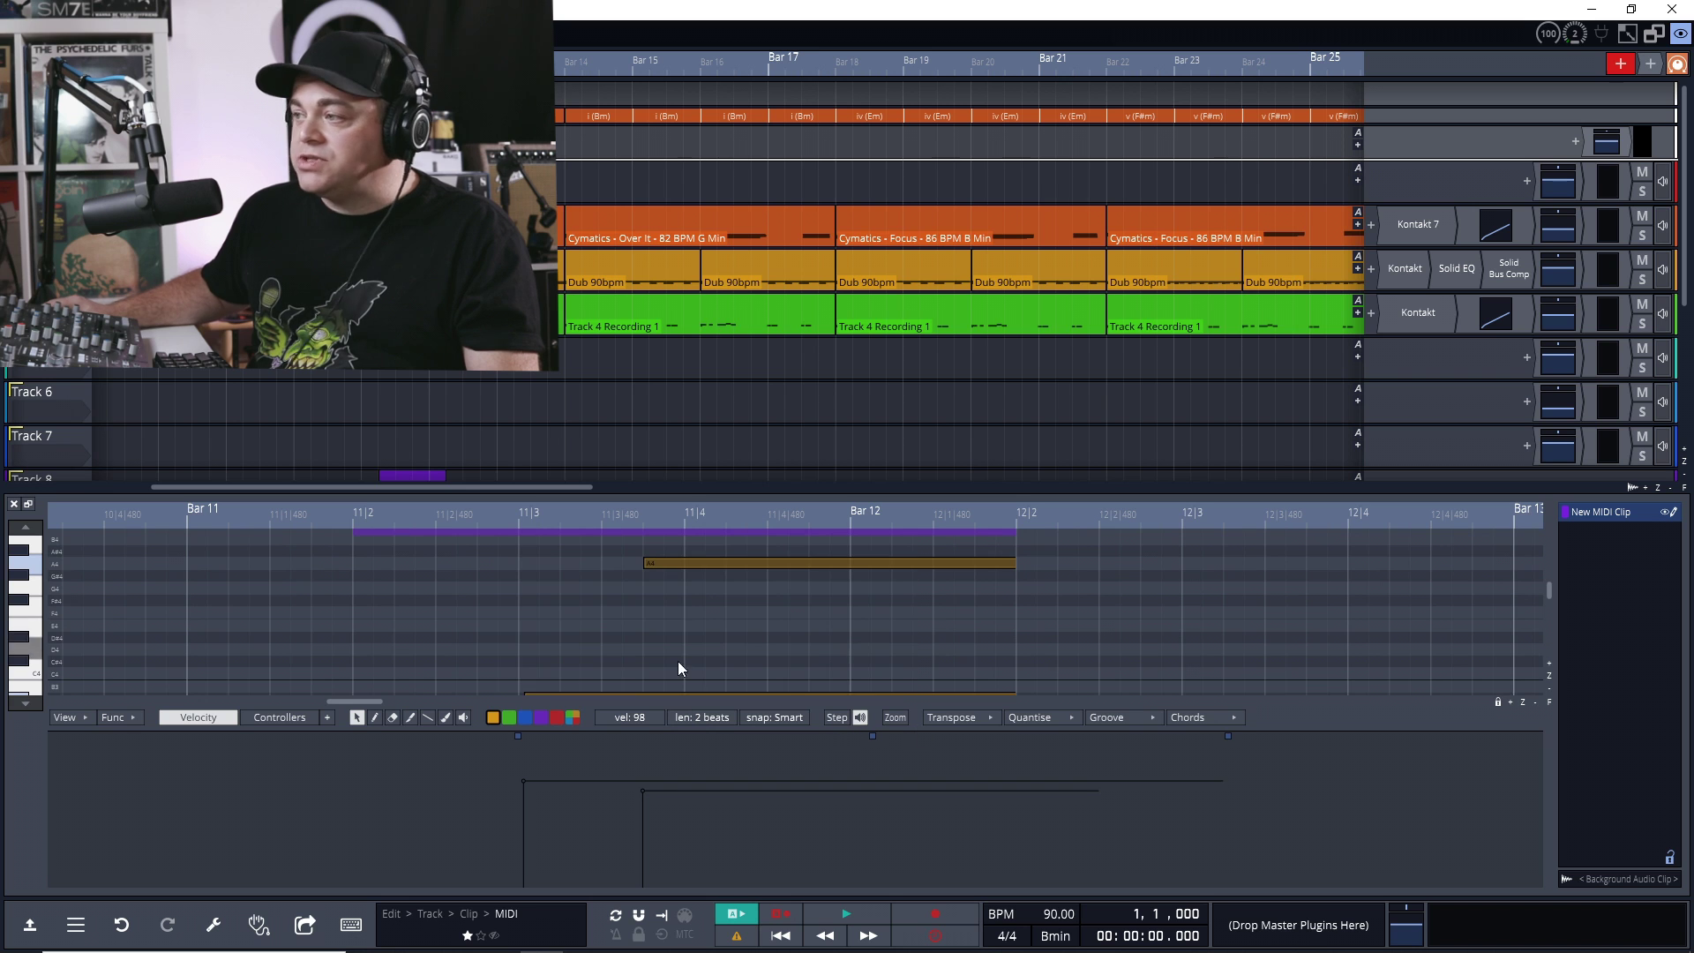
pyautogui.click(1038, 717)
# - Quantise the A4 note's start to the nearest 1 beat so it begins at 11|4
pyautogui.moveTo(1085, 739)
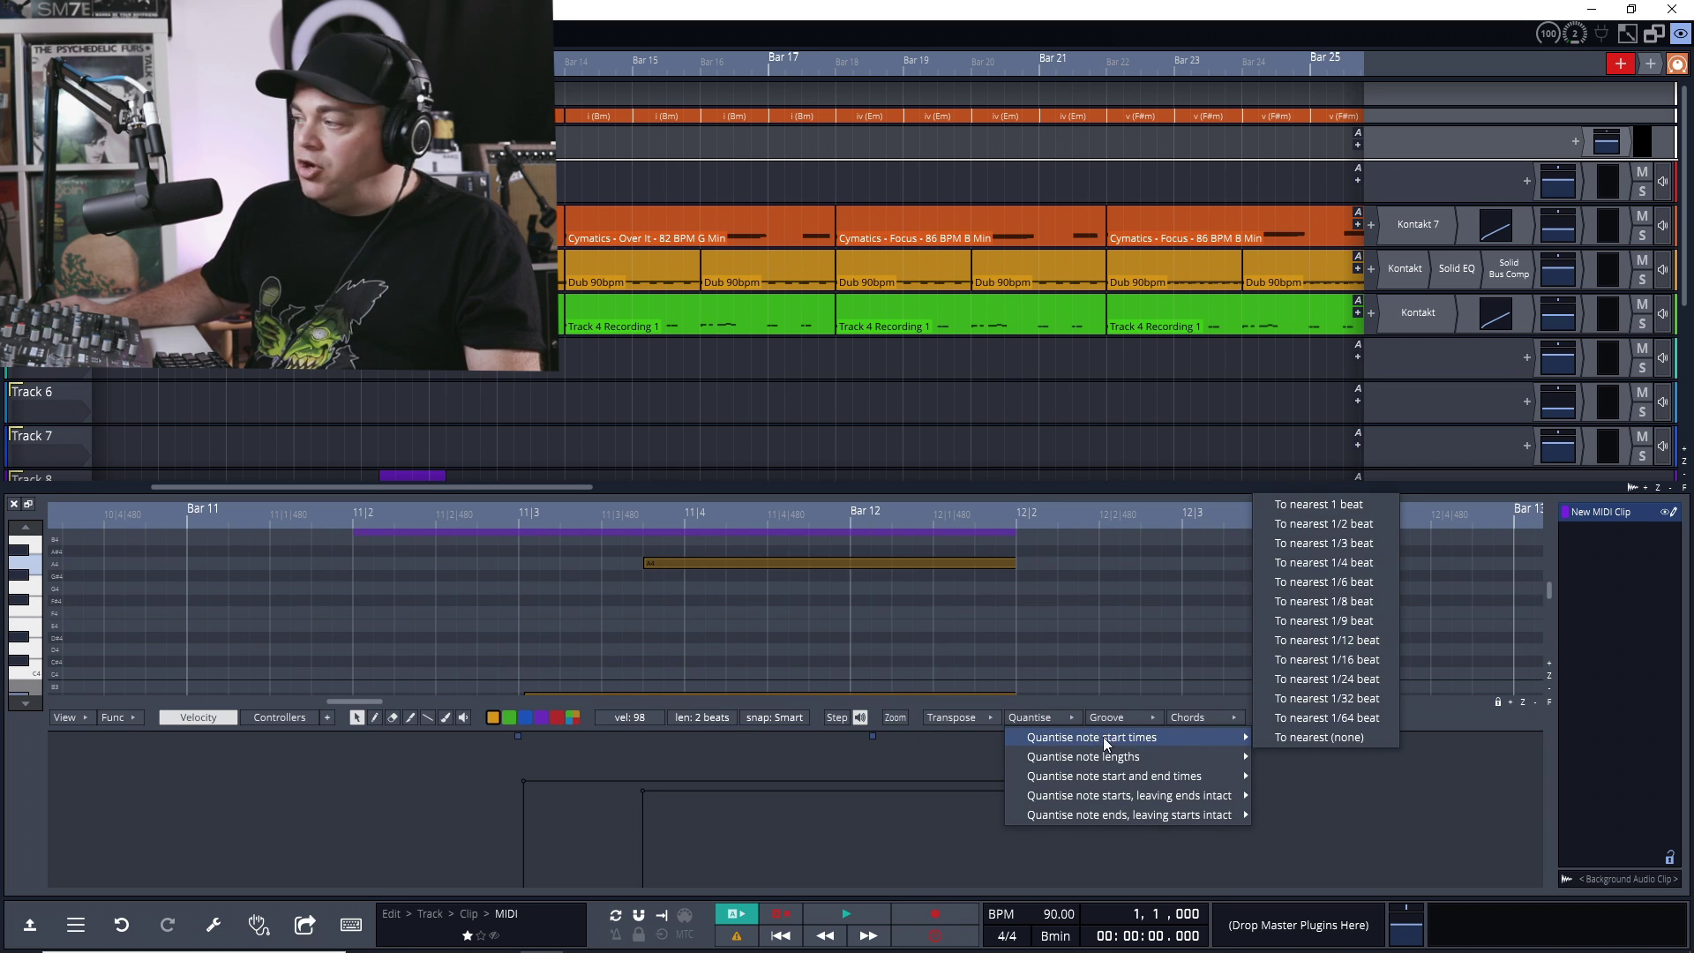
pyautogui.click(1326, 504)
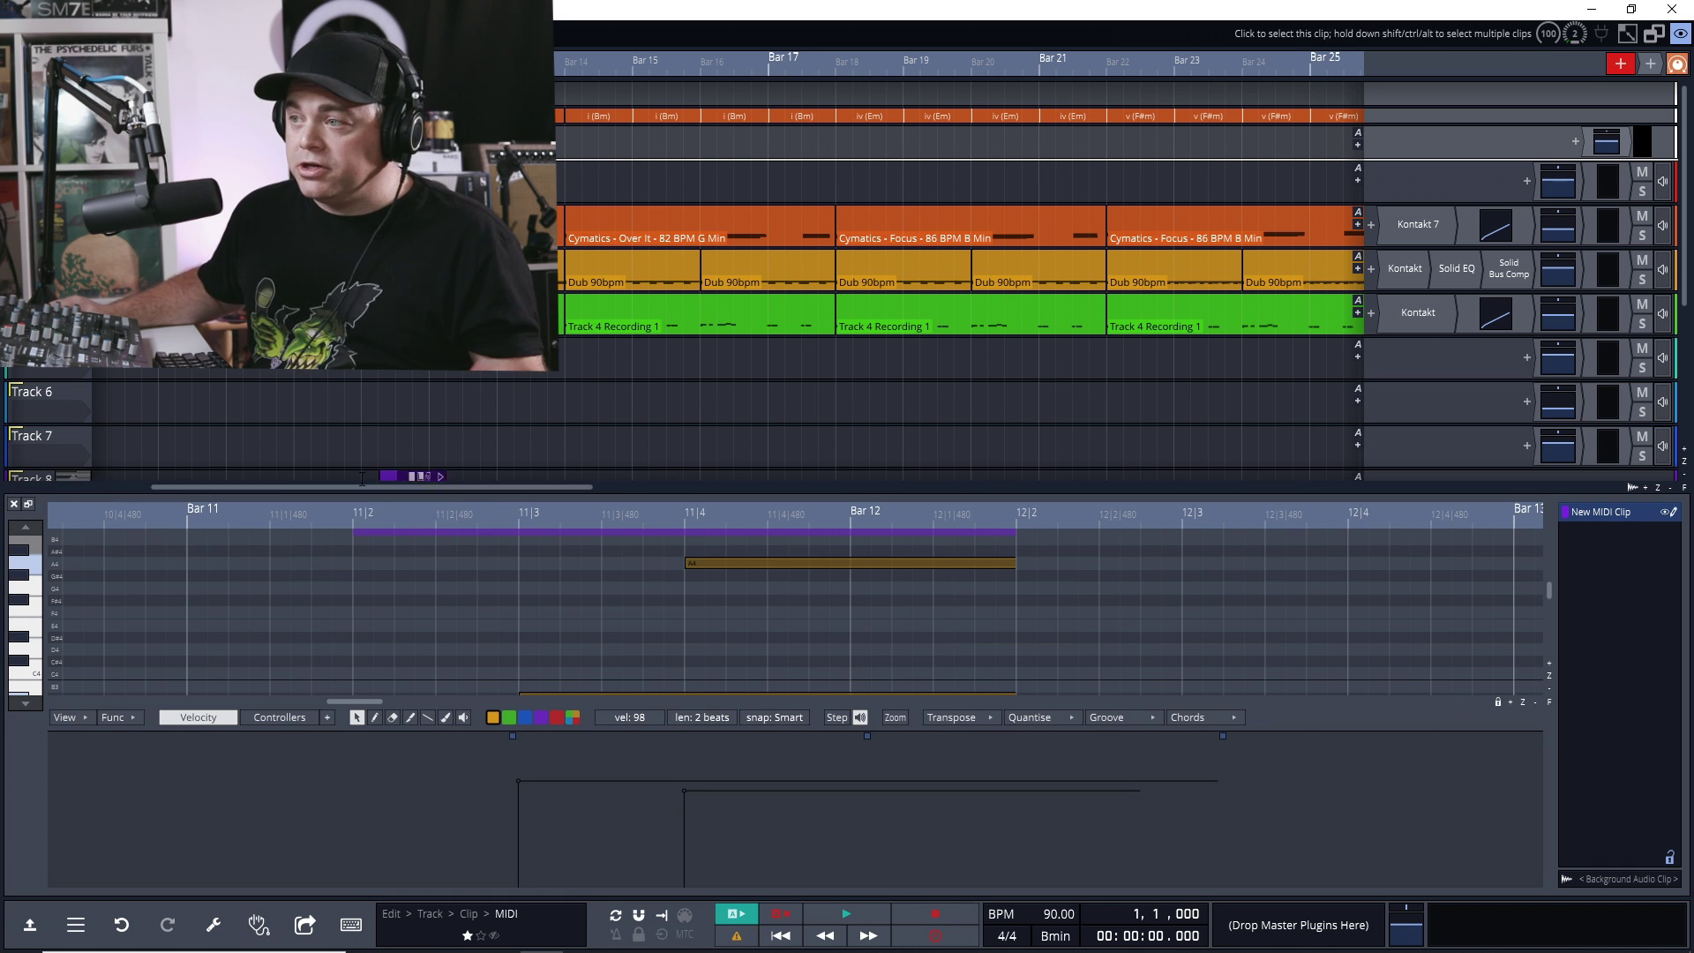
pyautogui.click(14, 504)
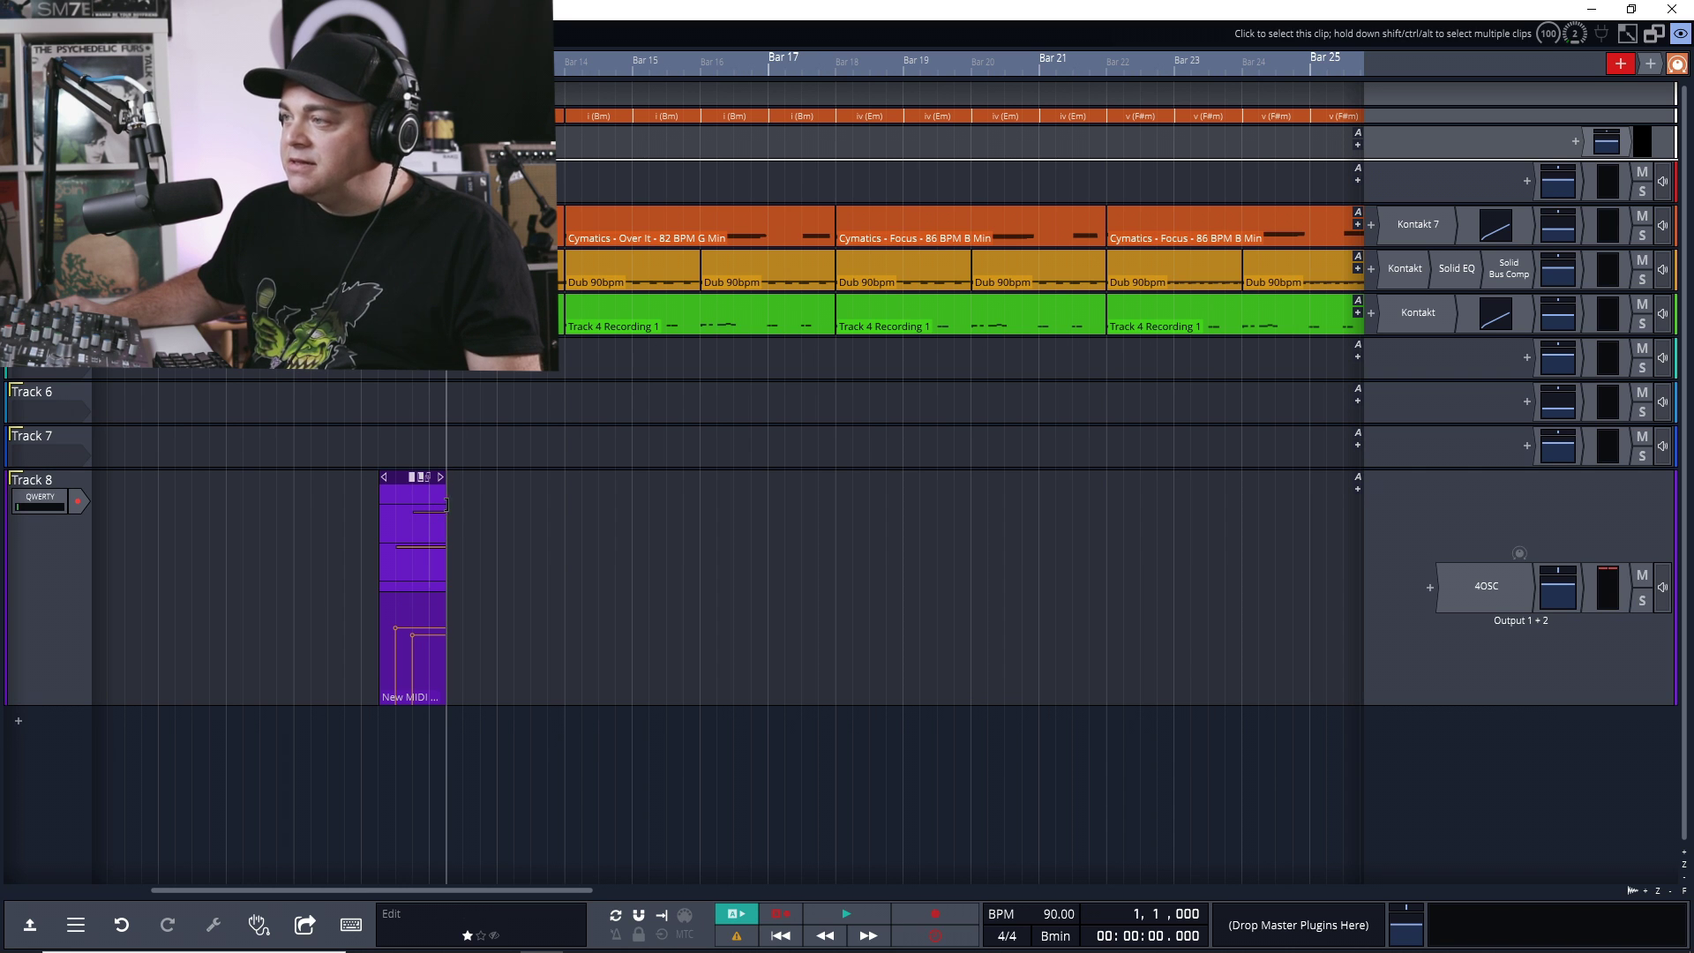
# - Lengthen the drawn MIDI clip on Track 8 by dragging out its right edge
pyautogui.moveTo(446, 504); pyautogui.dragTo(565, 577)
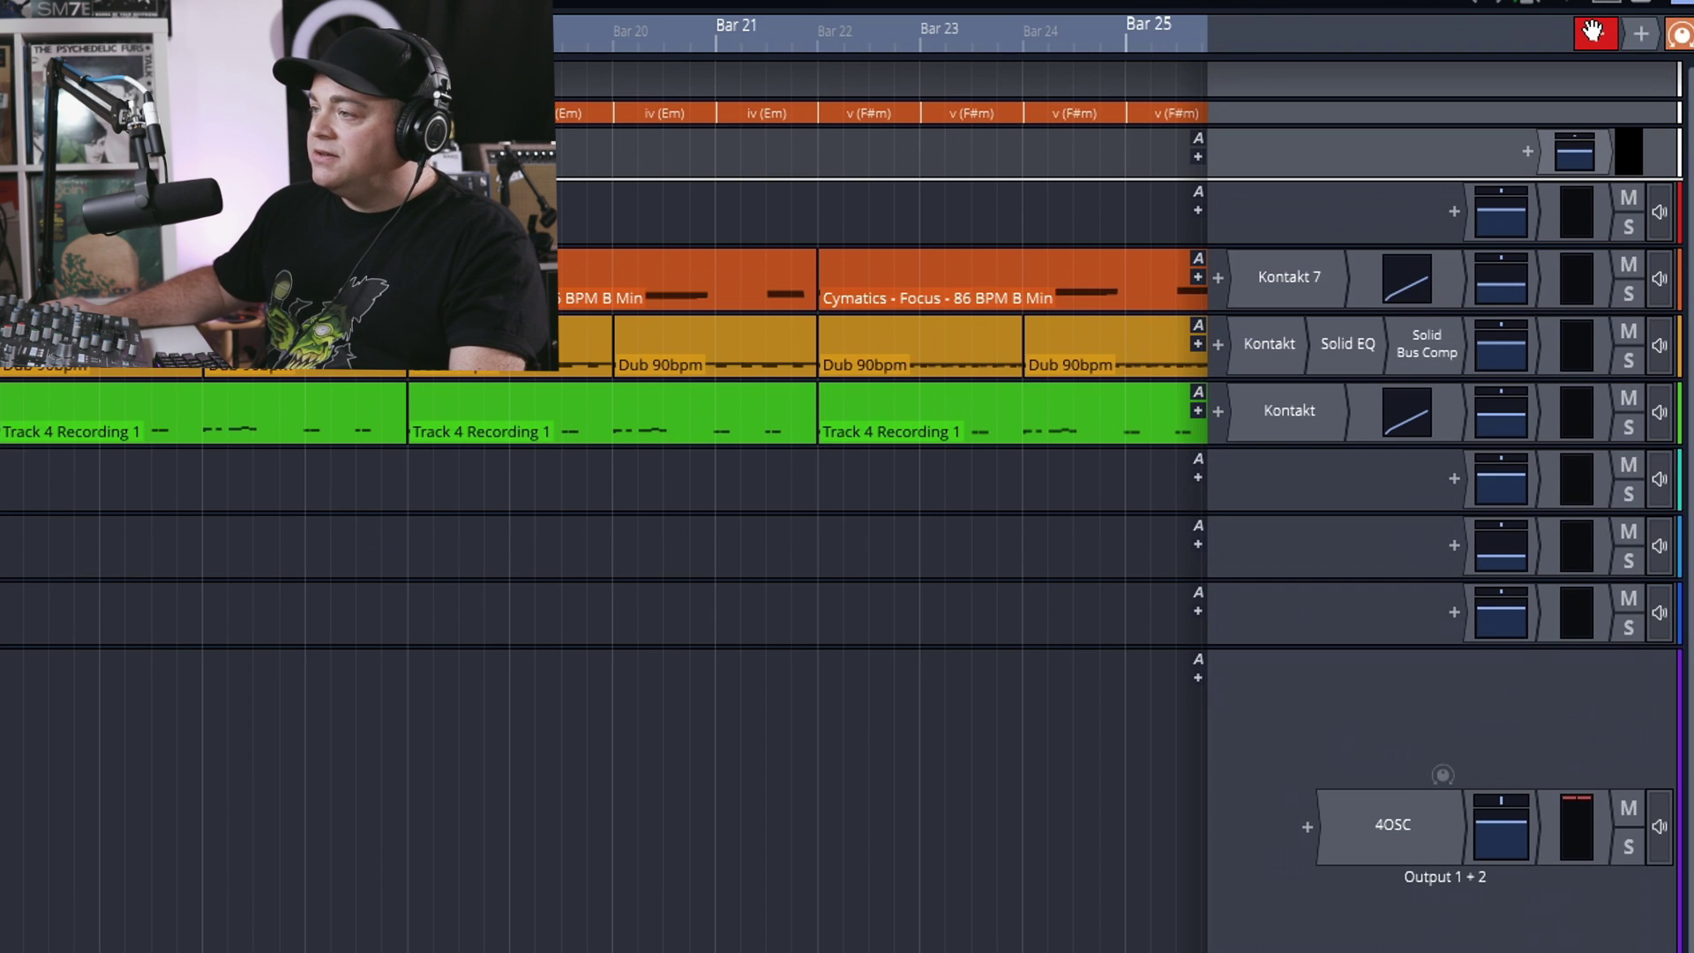
# - Insert a step clip with drum-sound rows on Track 8 and open its 4OSC editor
pyautogui.moveTo(1593, 32); pyautogui.dragTo(294, 578)
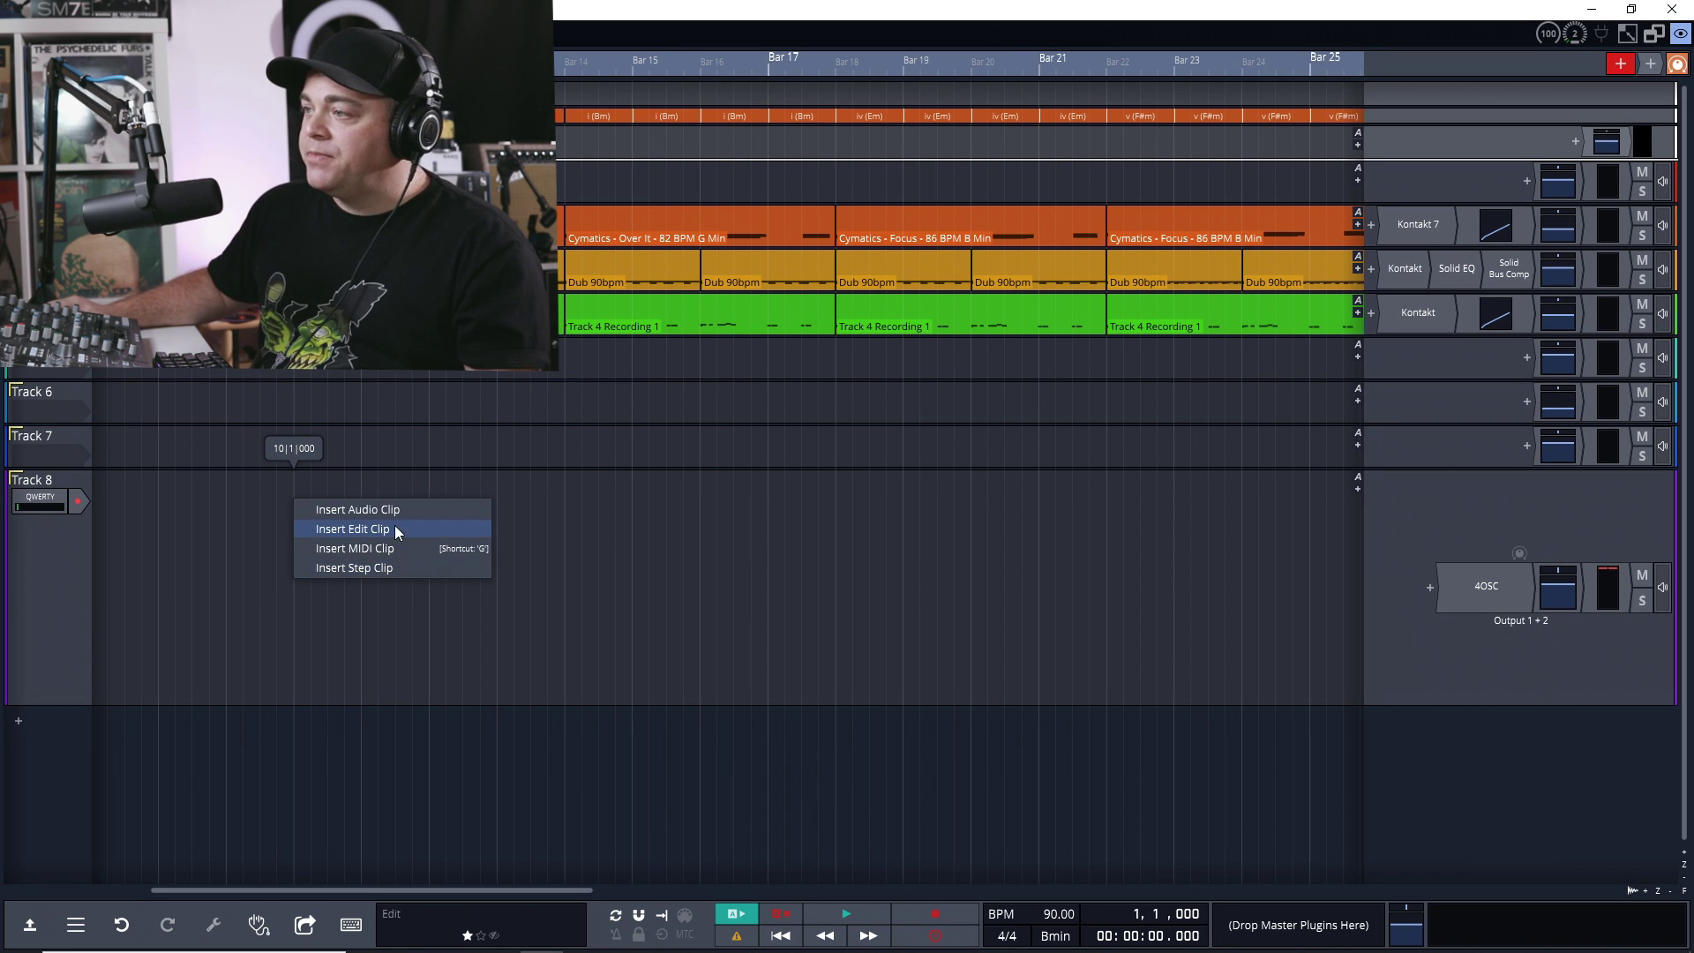
pyautogui.click(339, 570)
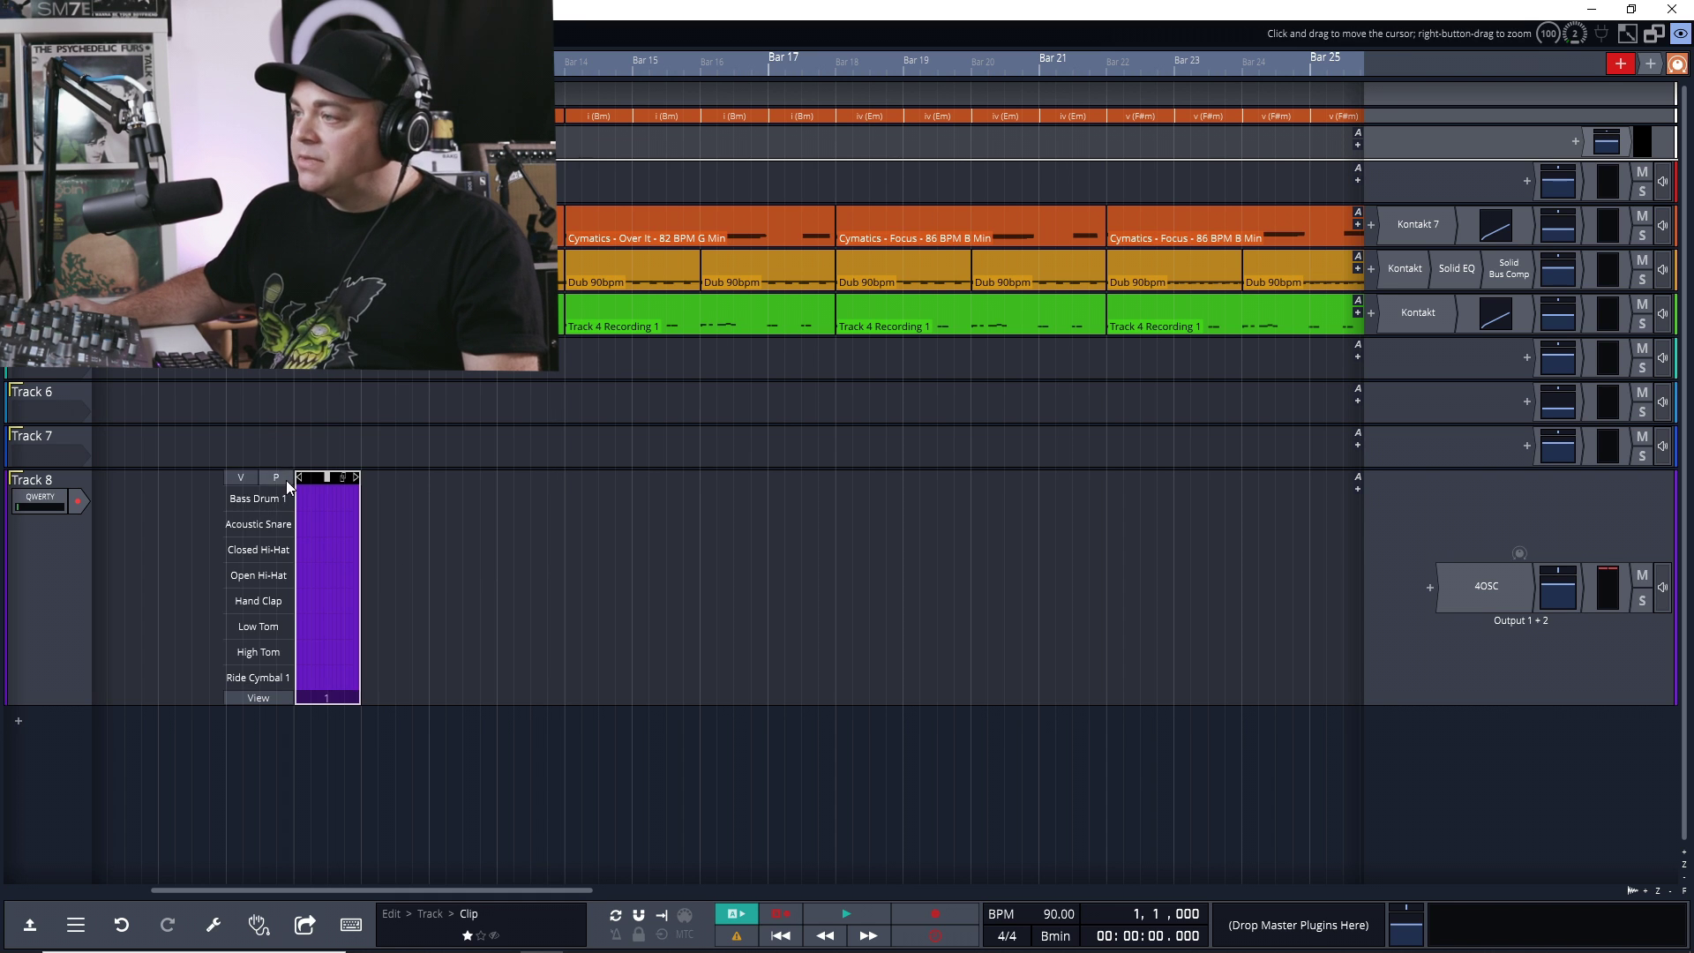
pyautogui.doubleClick(1468, 596)
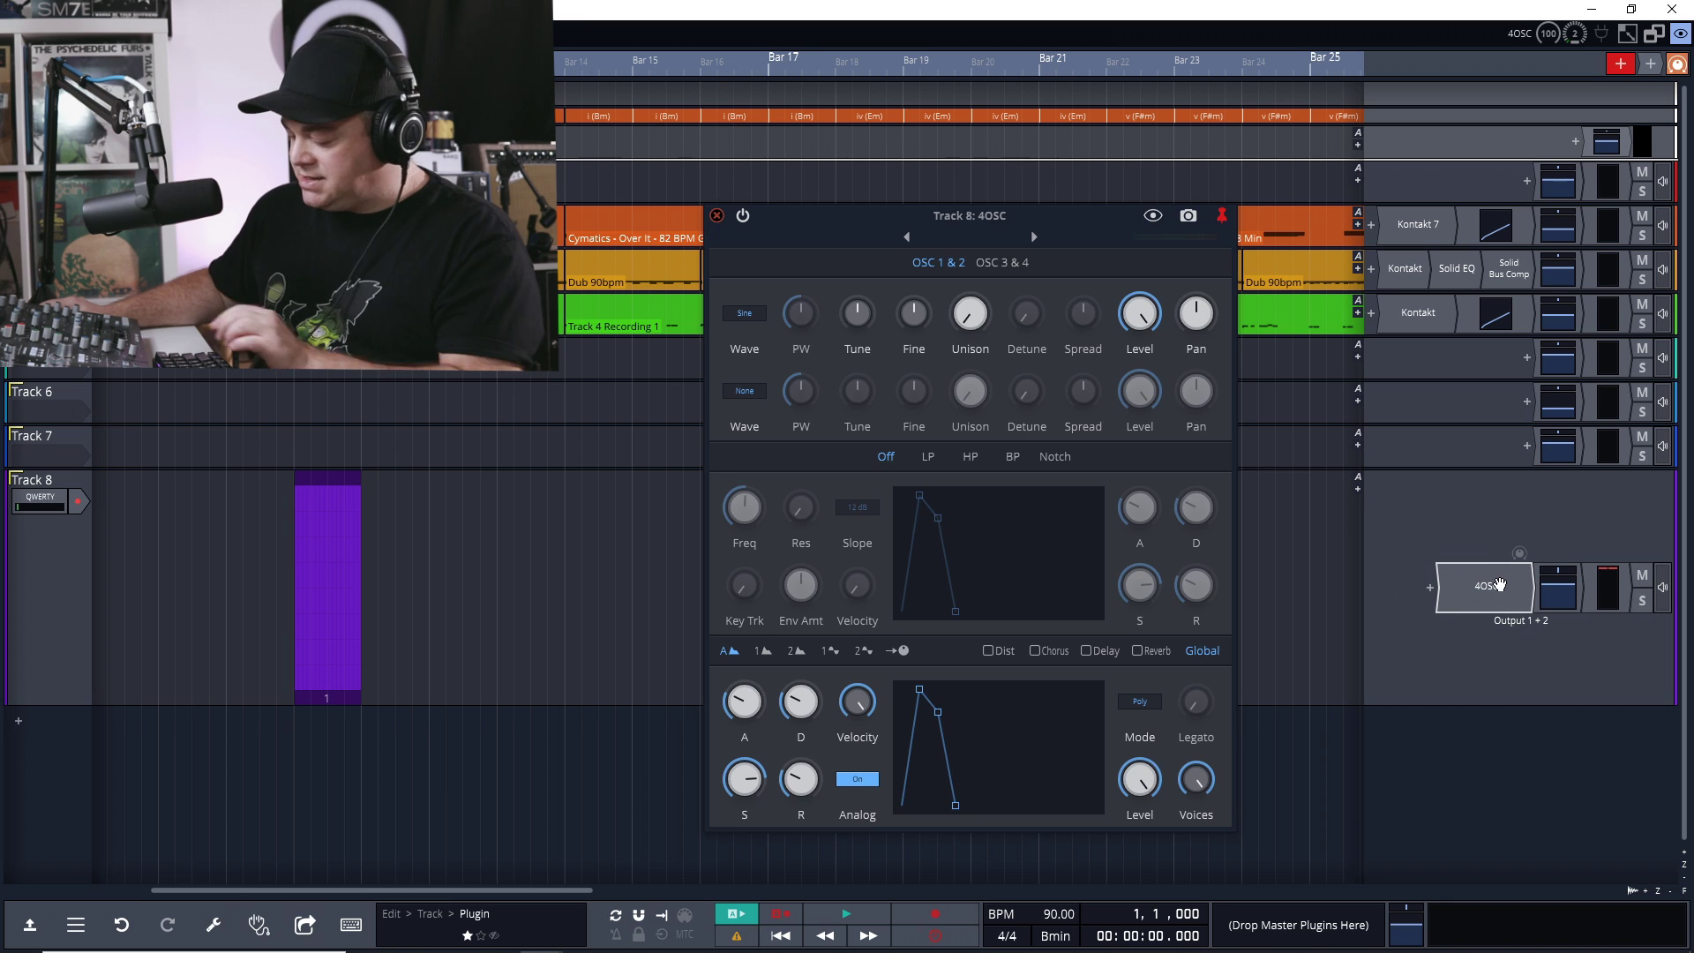
# - Swap Track 8's 4OSC for the Micro Drum Sampler with its Micro 808 kit
pyautogui.press('Delete')
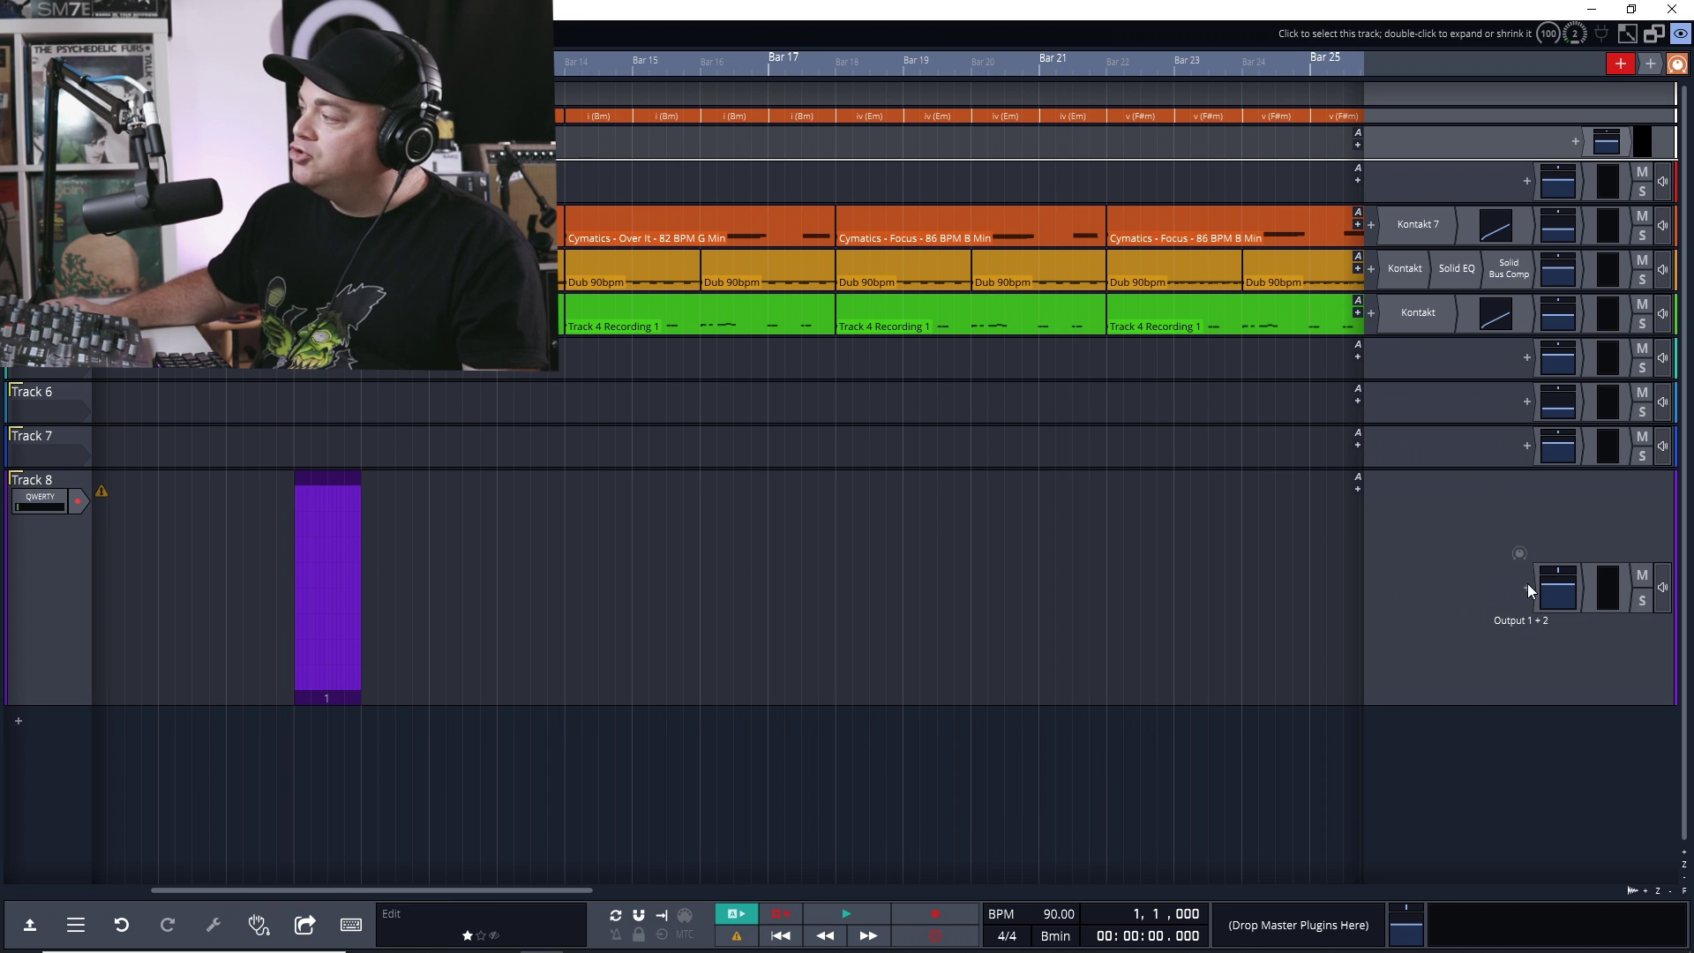
pyautogui.click(1527, 586)
pyautogui.click(1526, 582)
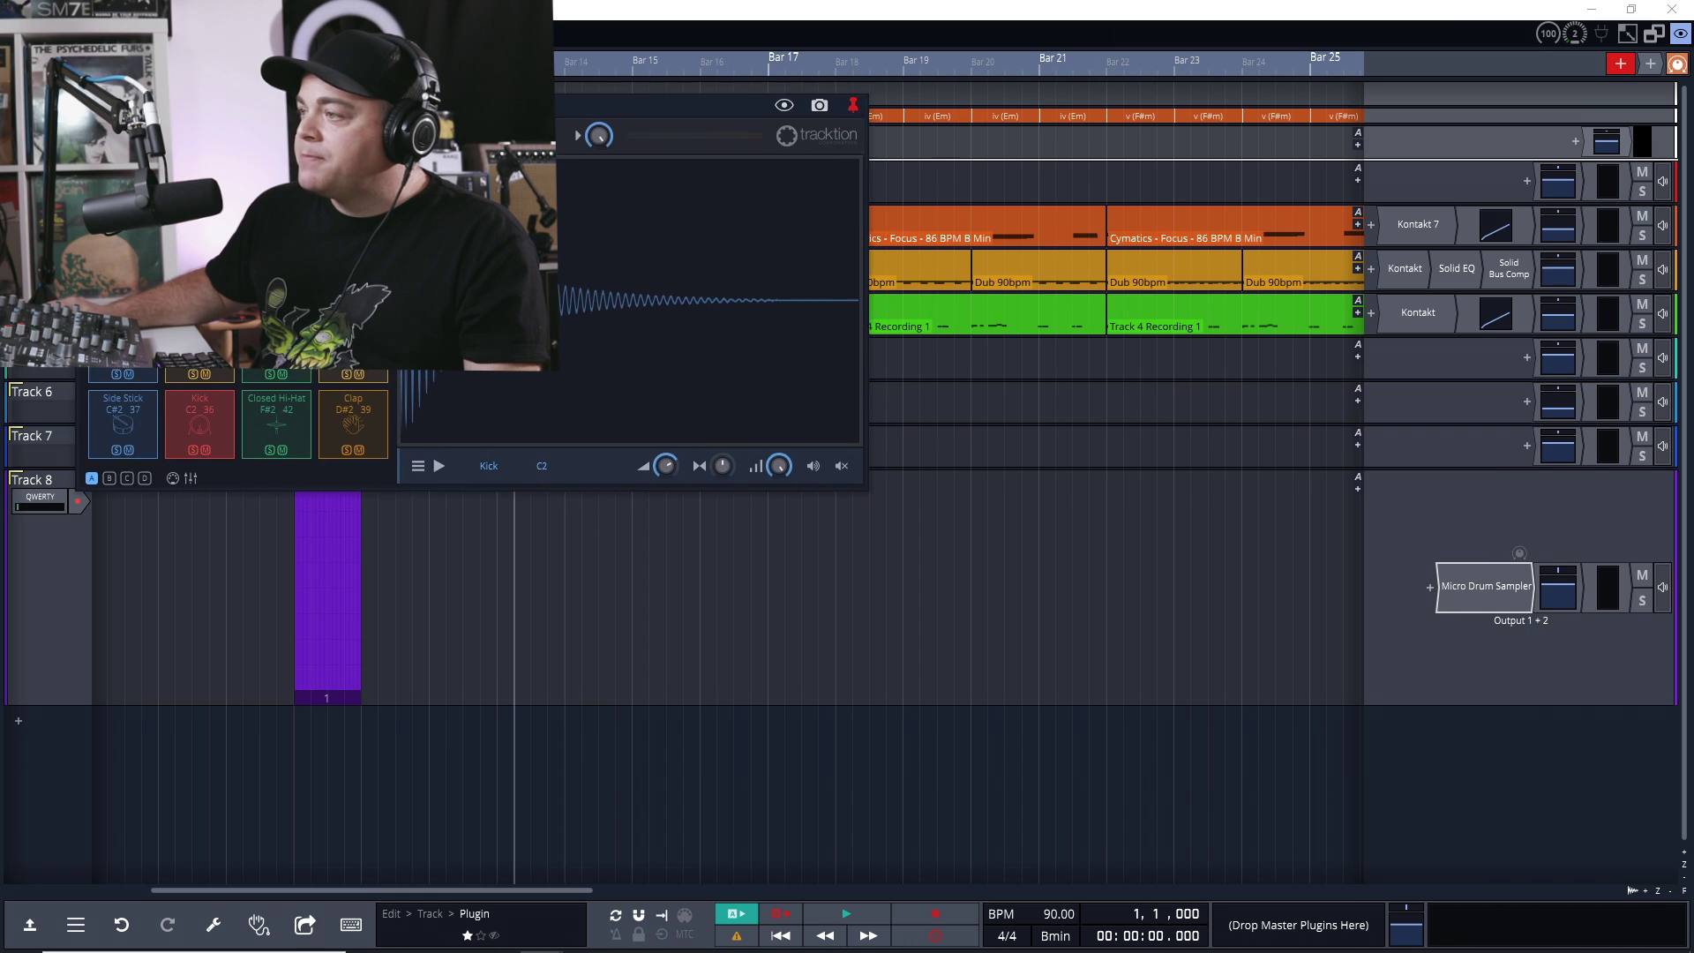
pyautogui.moveTo(192, 102); pyautogui.dragTo(620, 441)
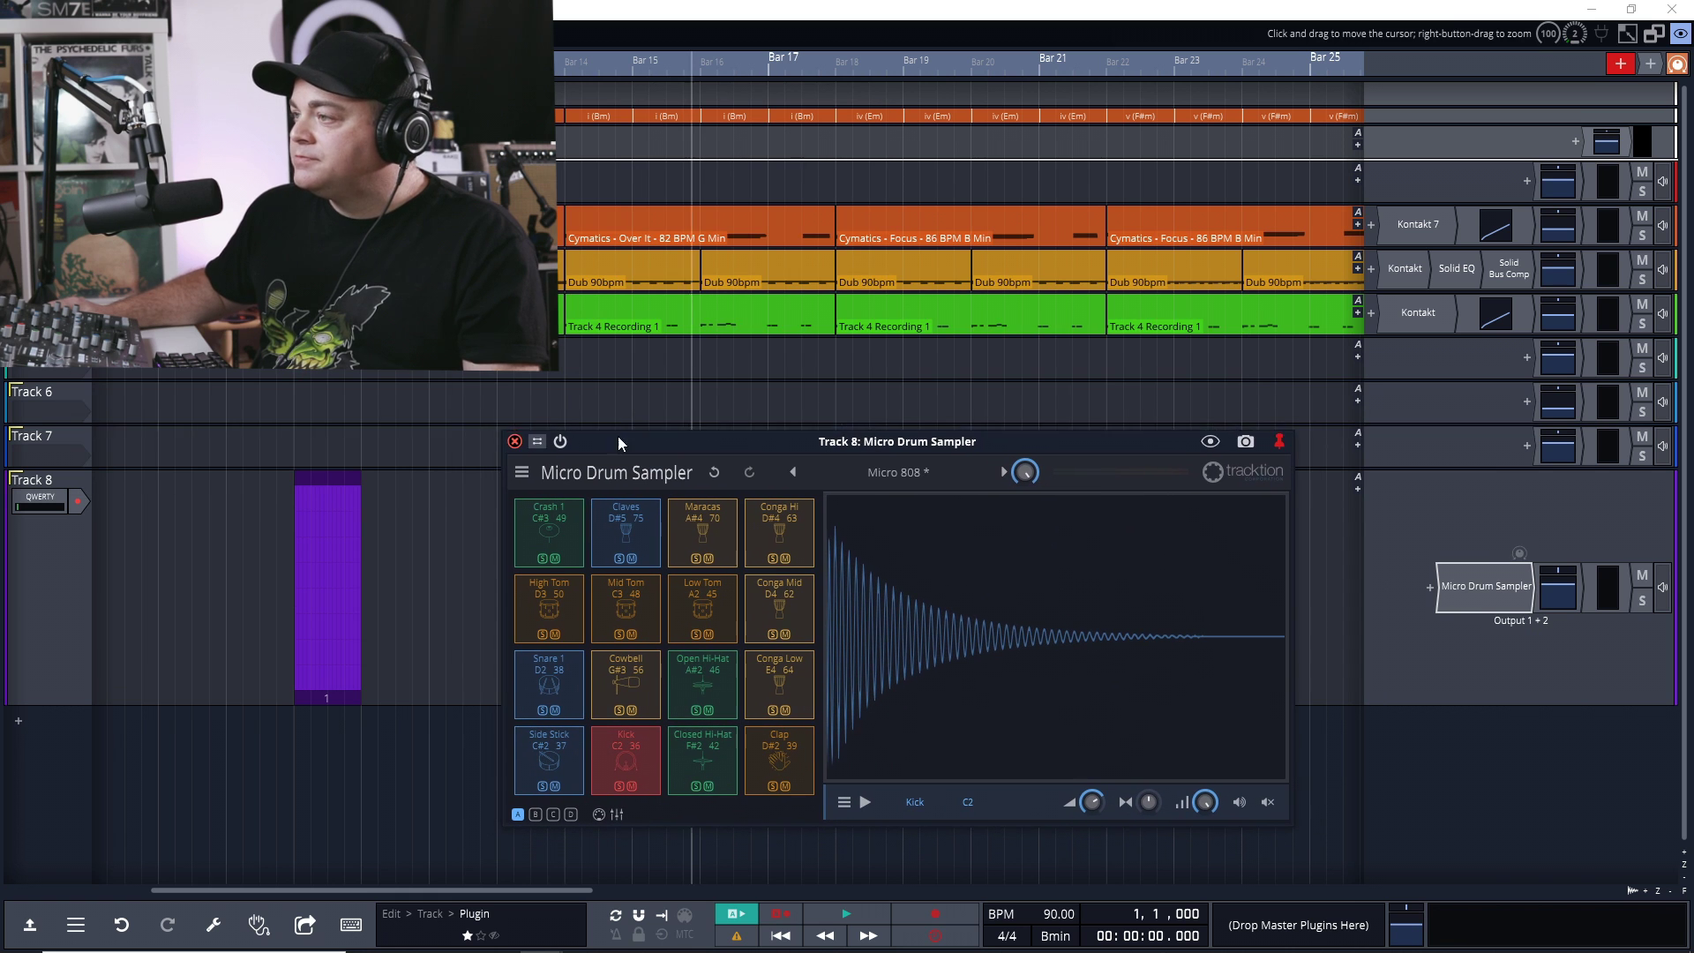
pyautogui.click(515, 440)
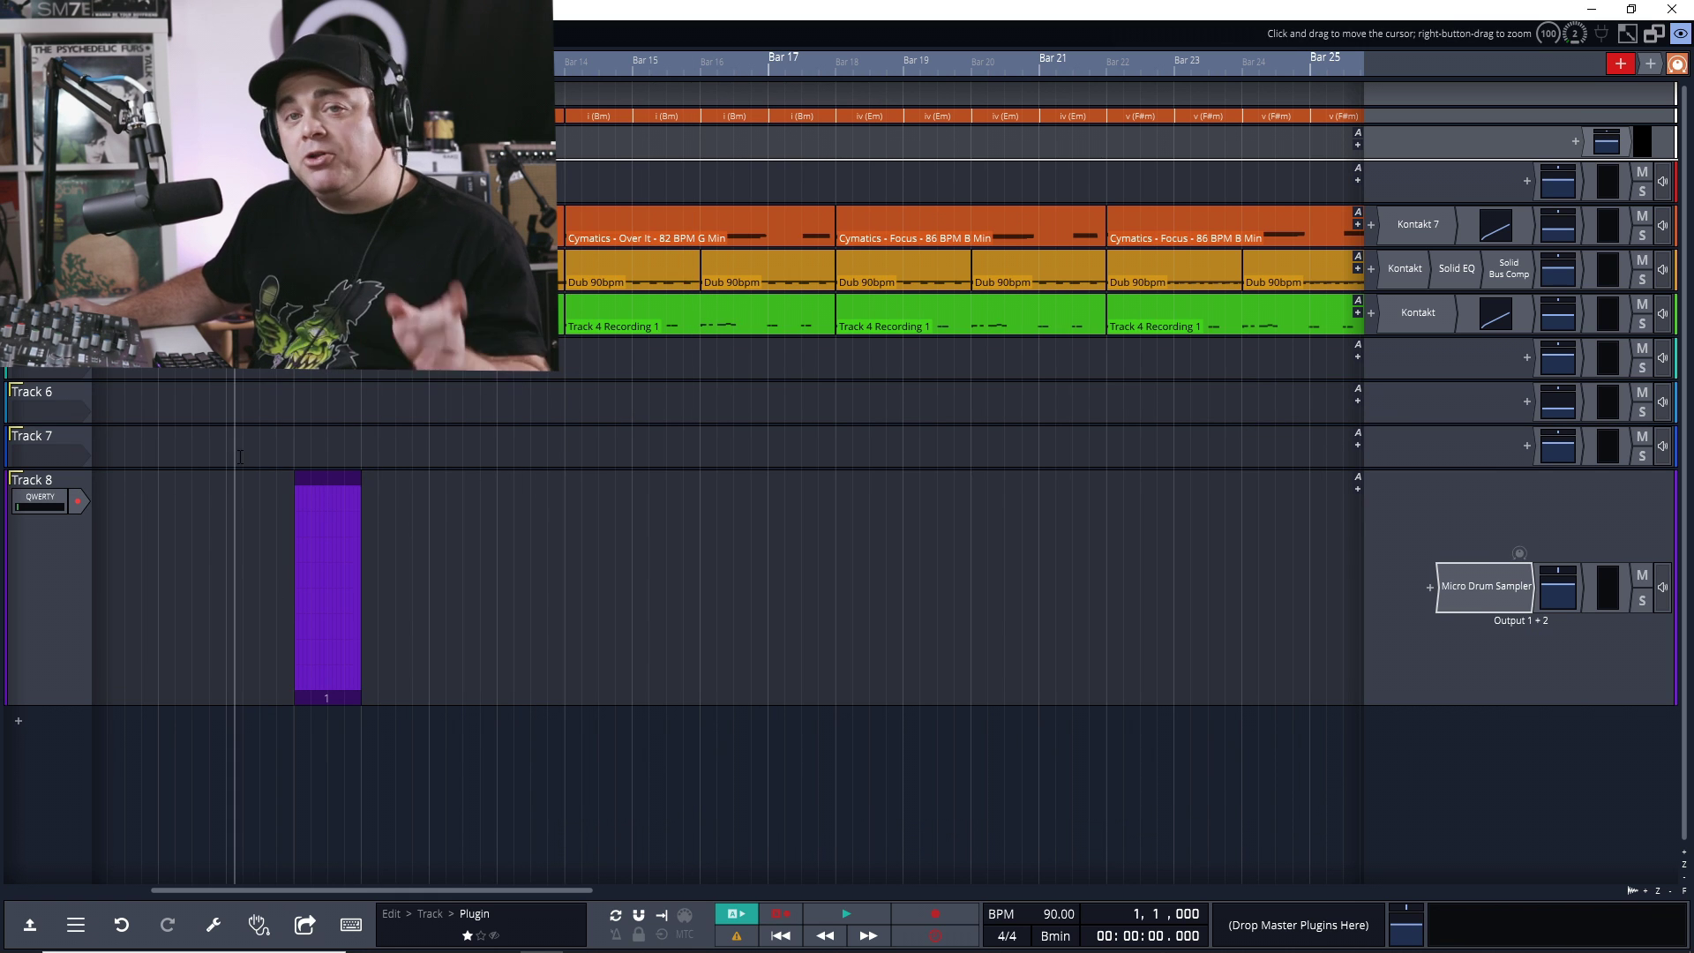
# - Add bass drum hits on steps 1, 9 and 11 and a snare on step 5
pyautogui.doubleClick(318, 479)
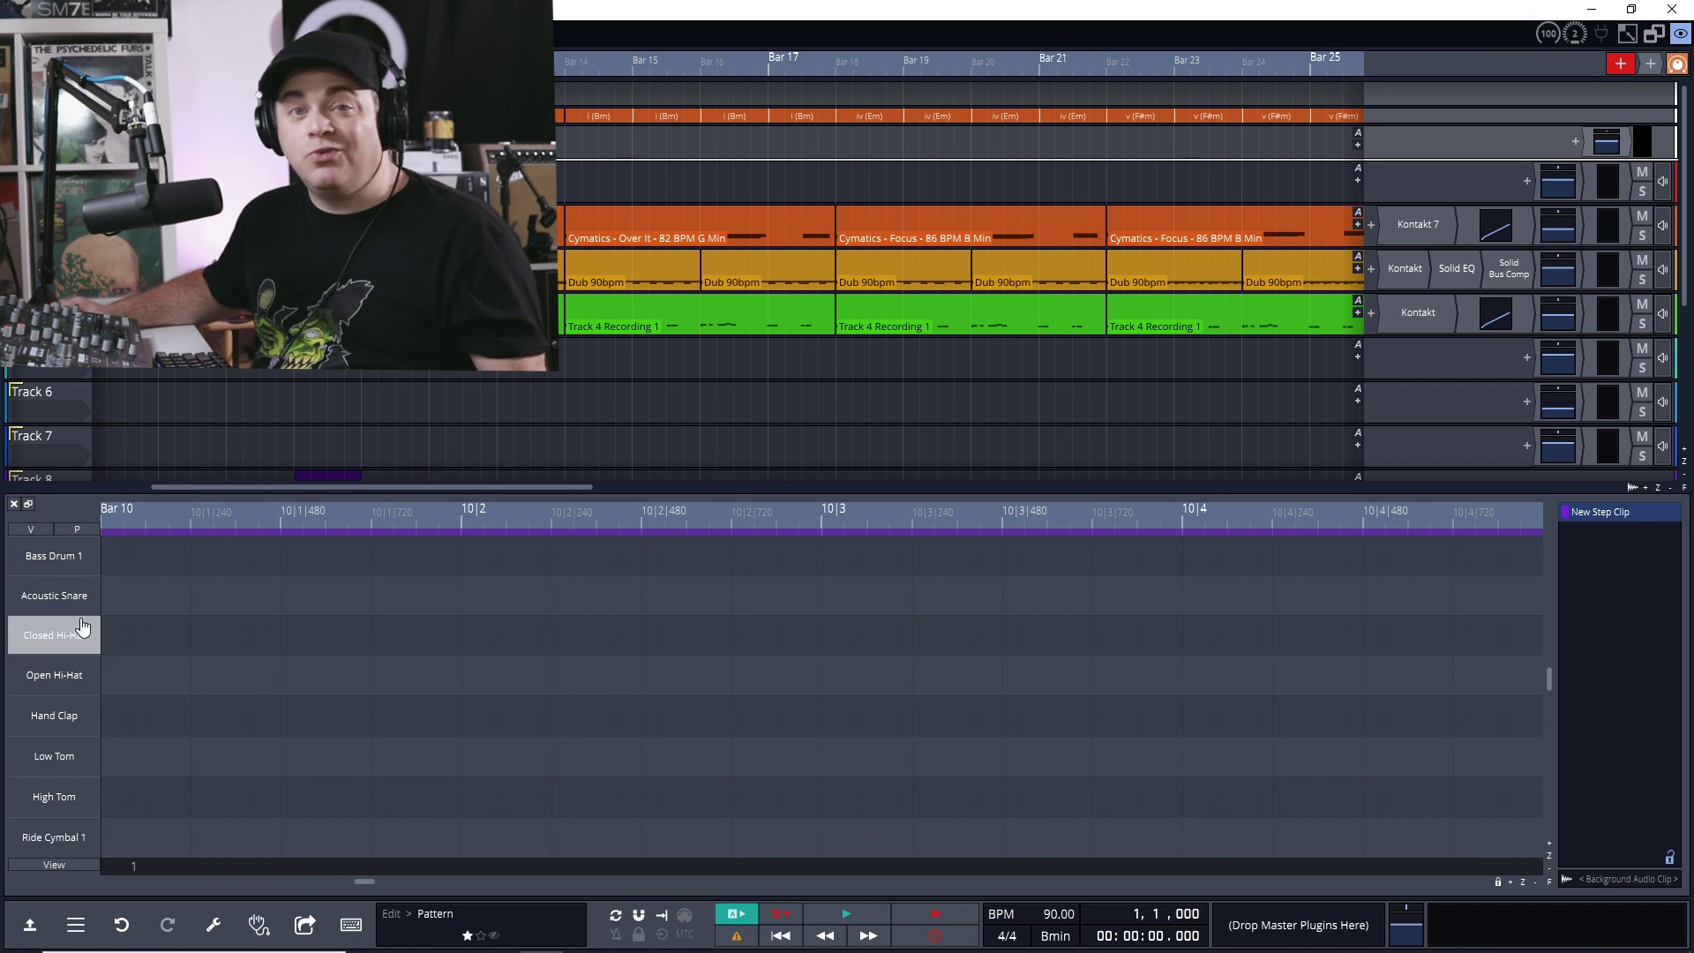
pyautogui.click(10, 542)
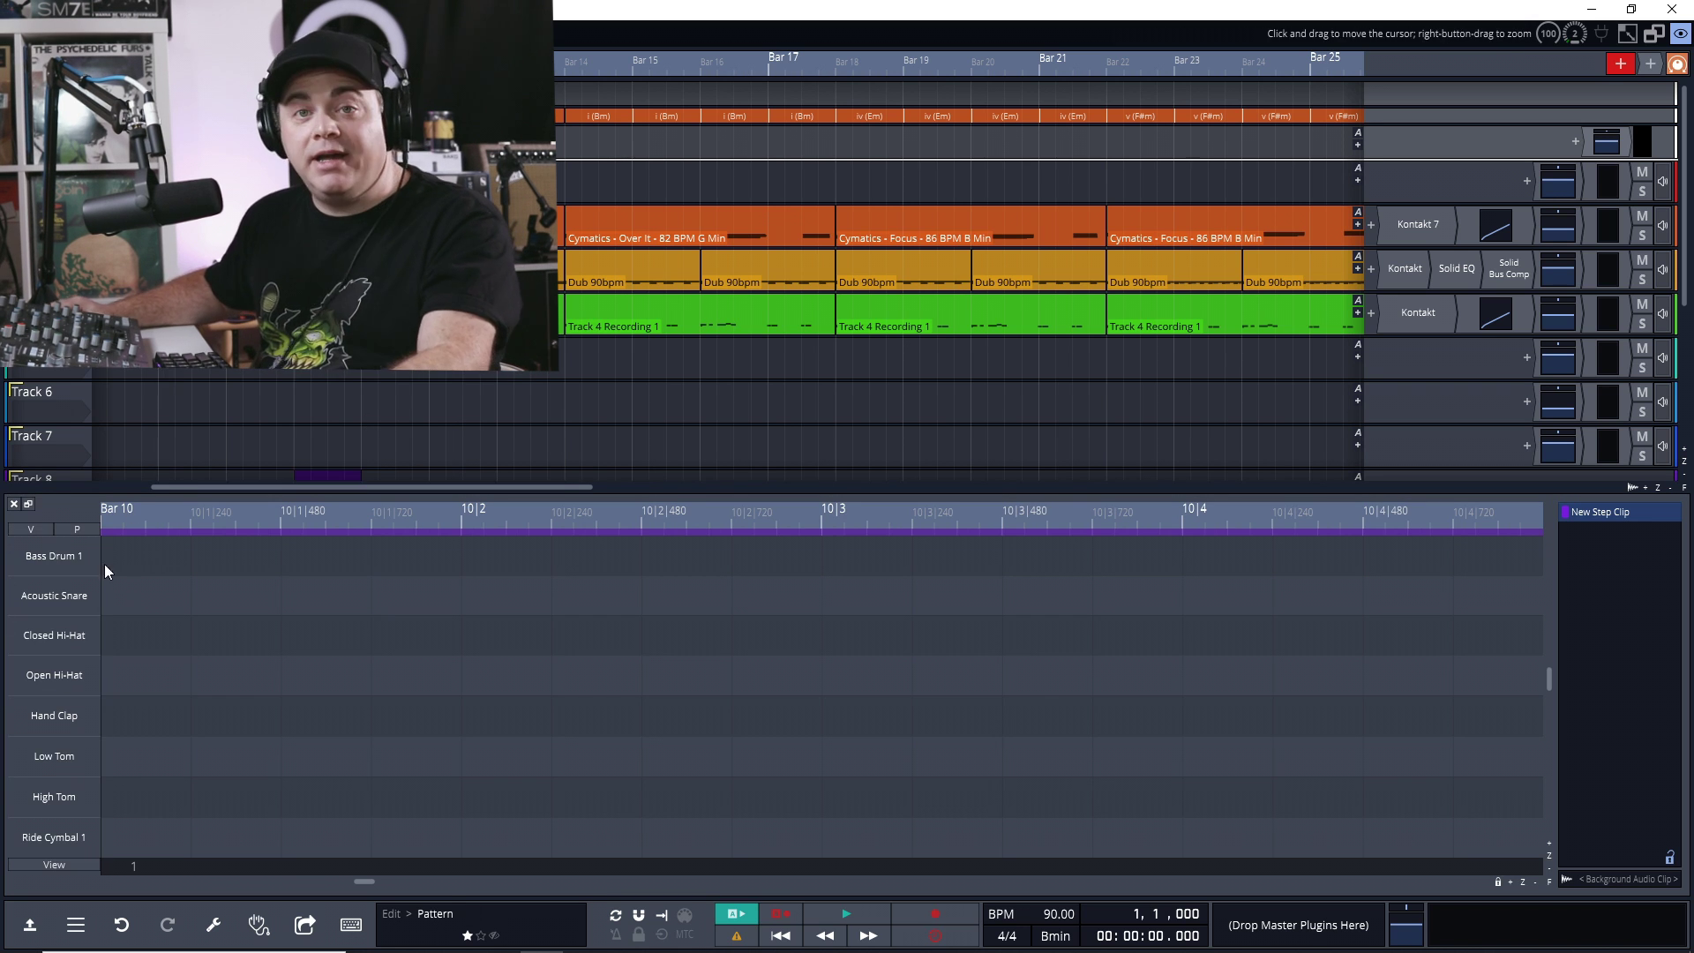
pyautogui.click(148, 562)
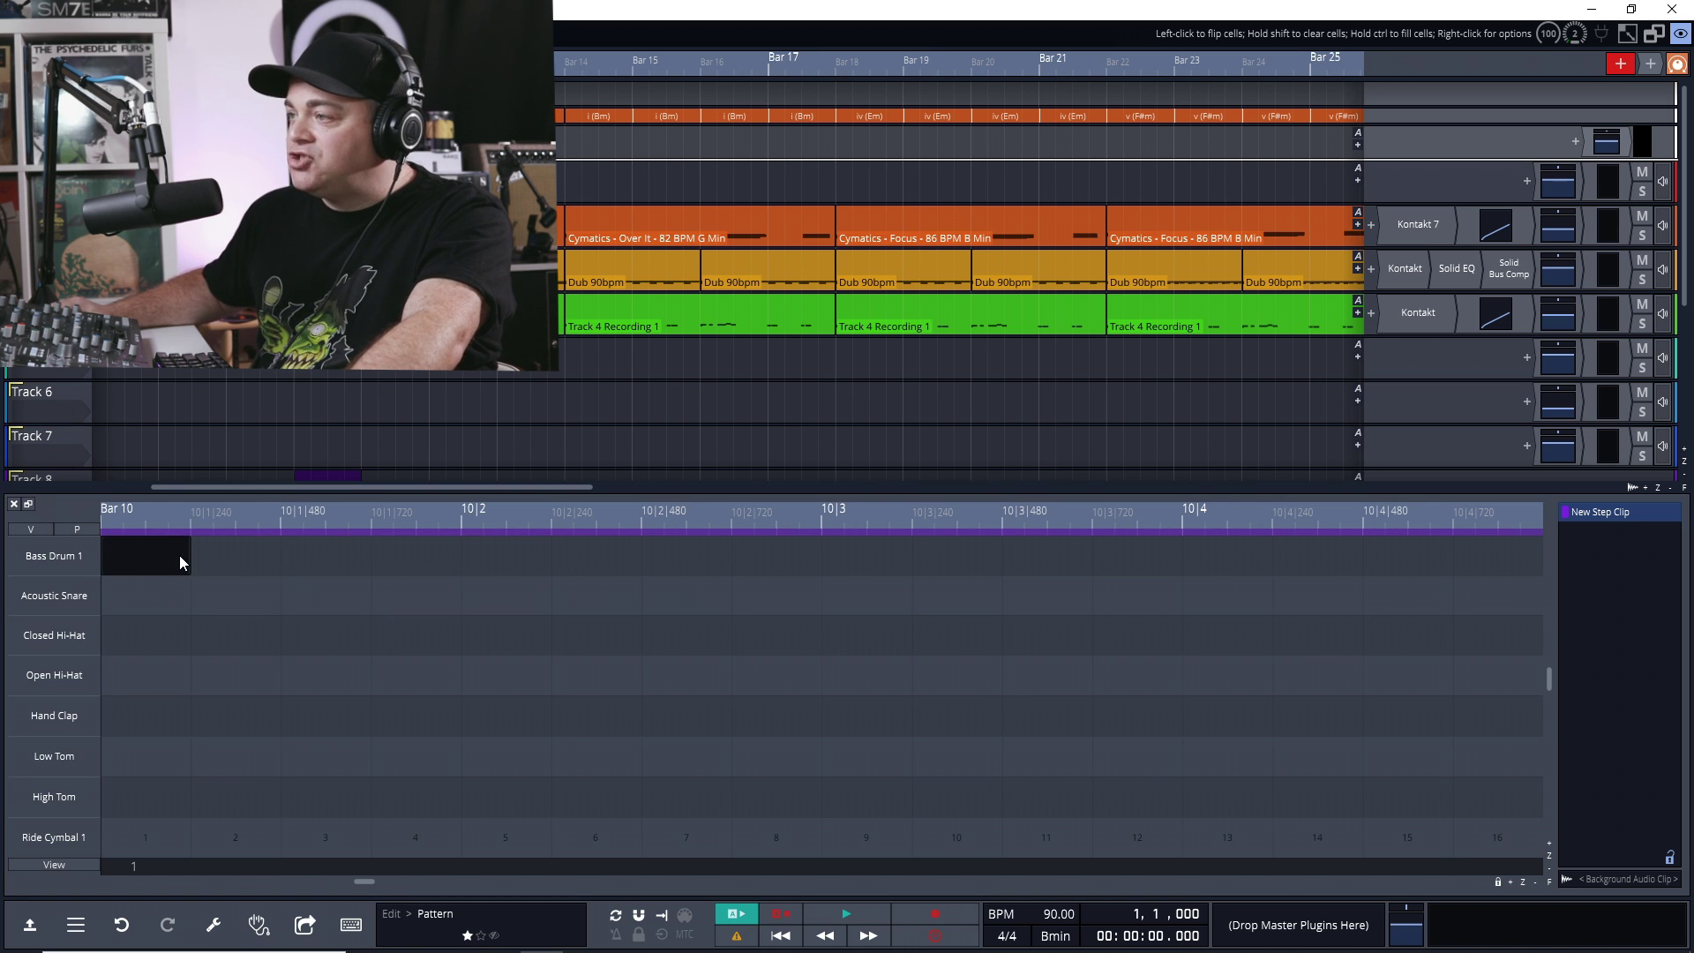
pyautogui.click(504, 594)
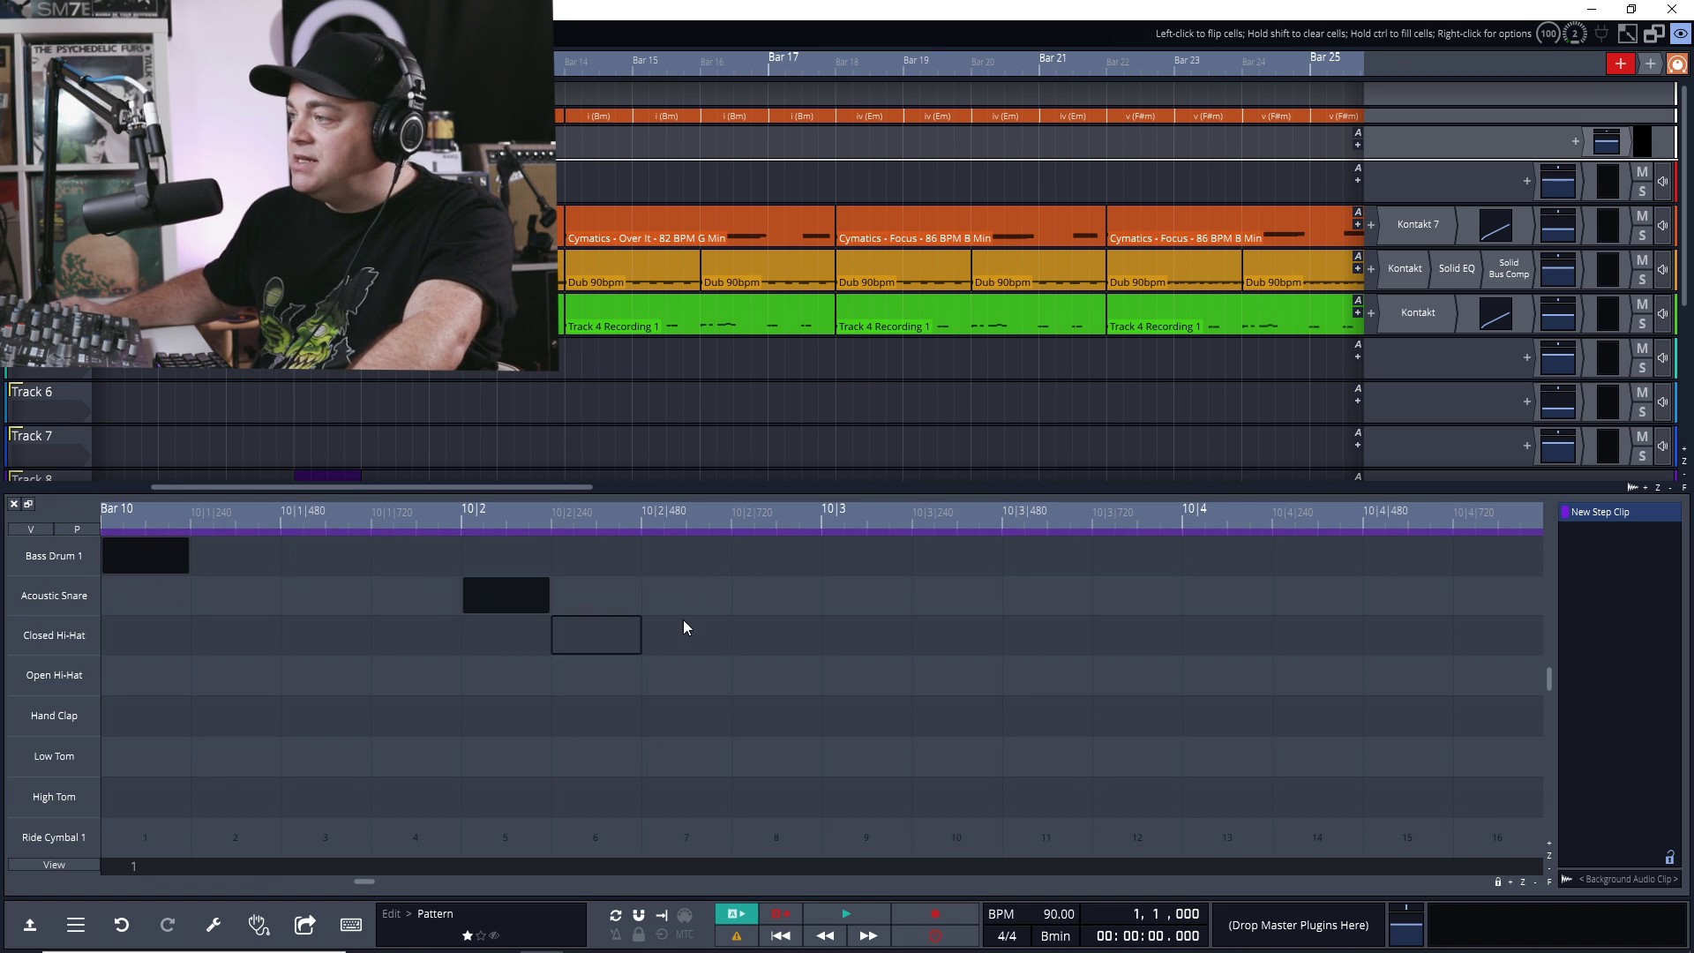
pyautogui.click(861, 559)
pyautogui.click(1069, 557)
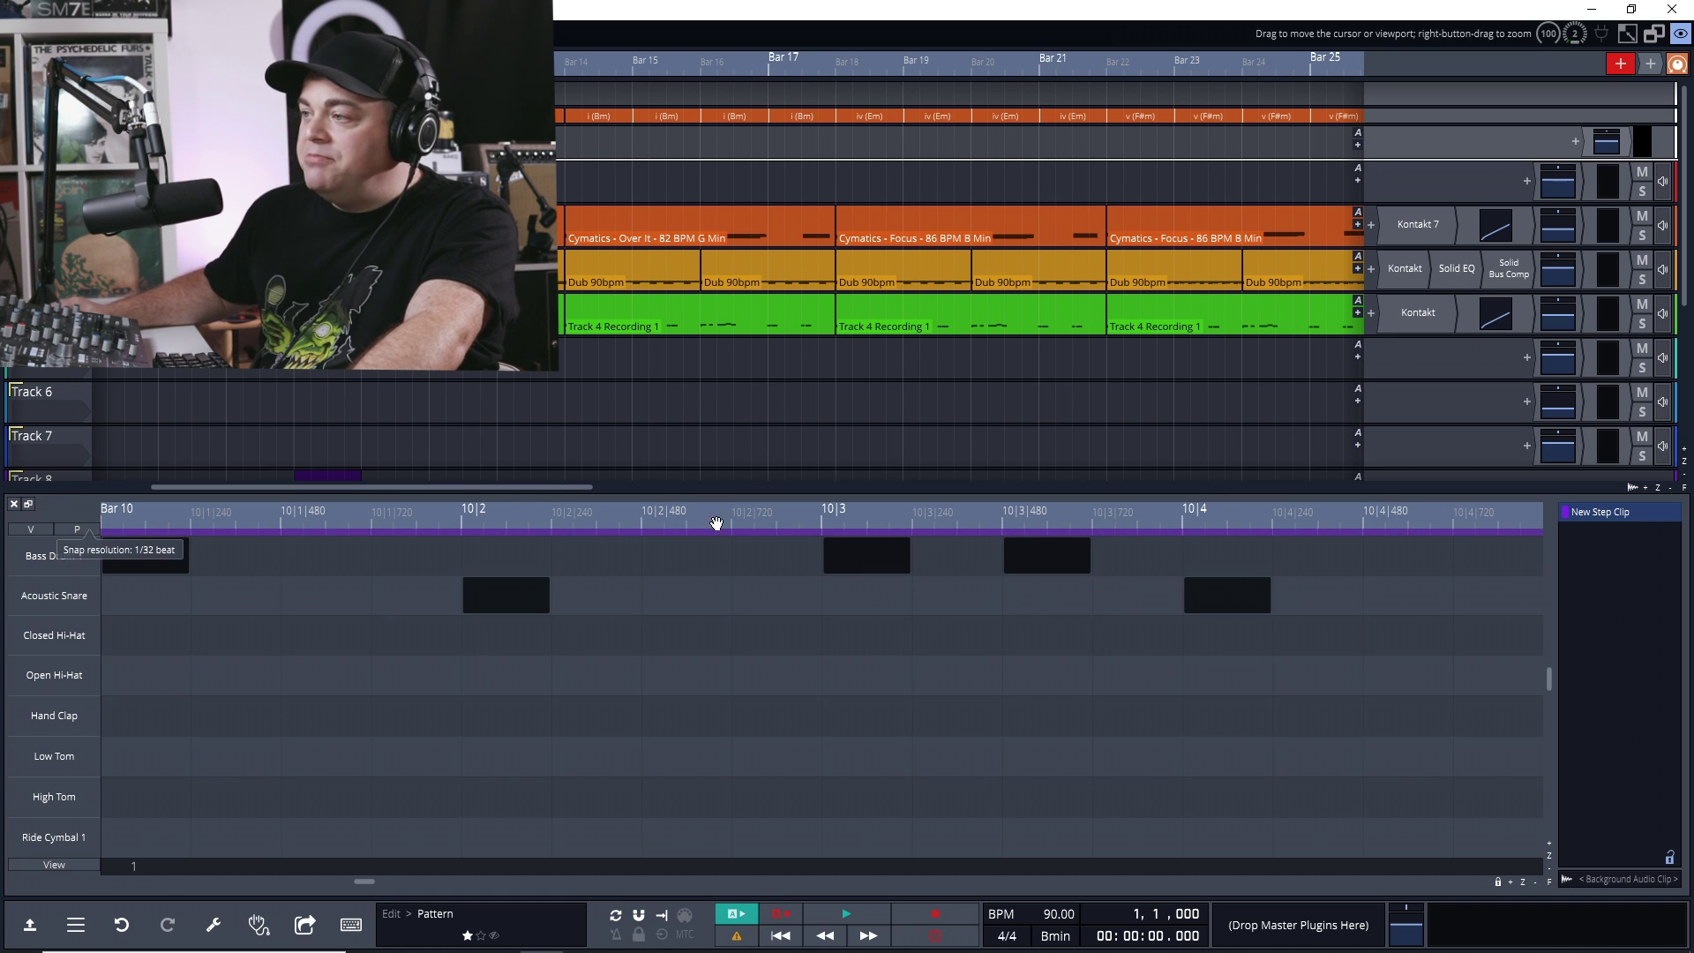
# - Add closed hi-hats on steps 1, 3 and 11, then play and stop the pattern
pyautogui.click(171, 635)
pyautogui.click(304, 635)
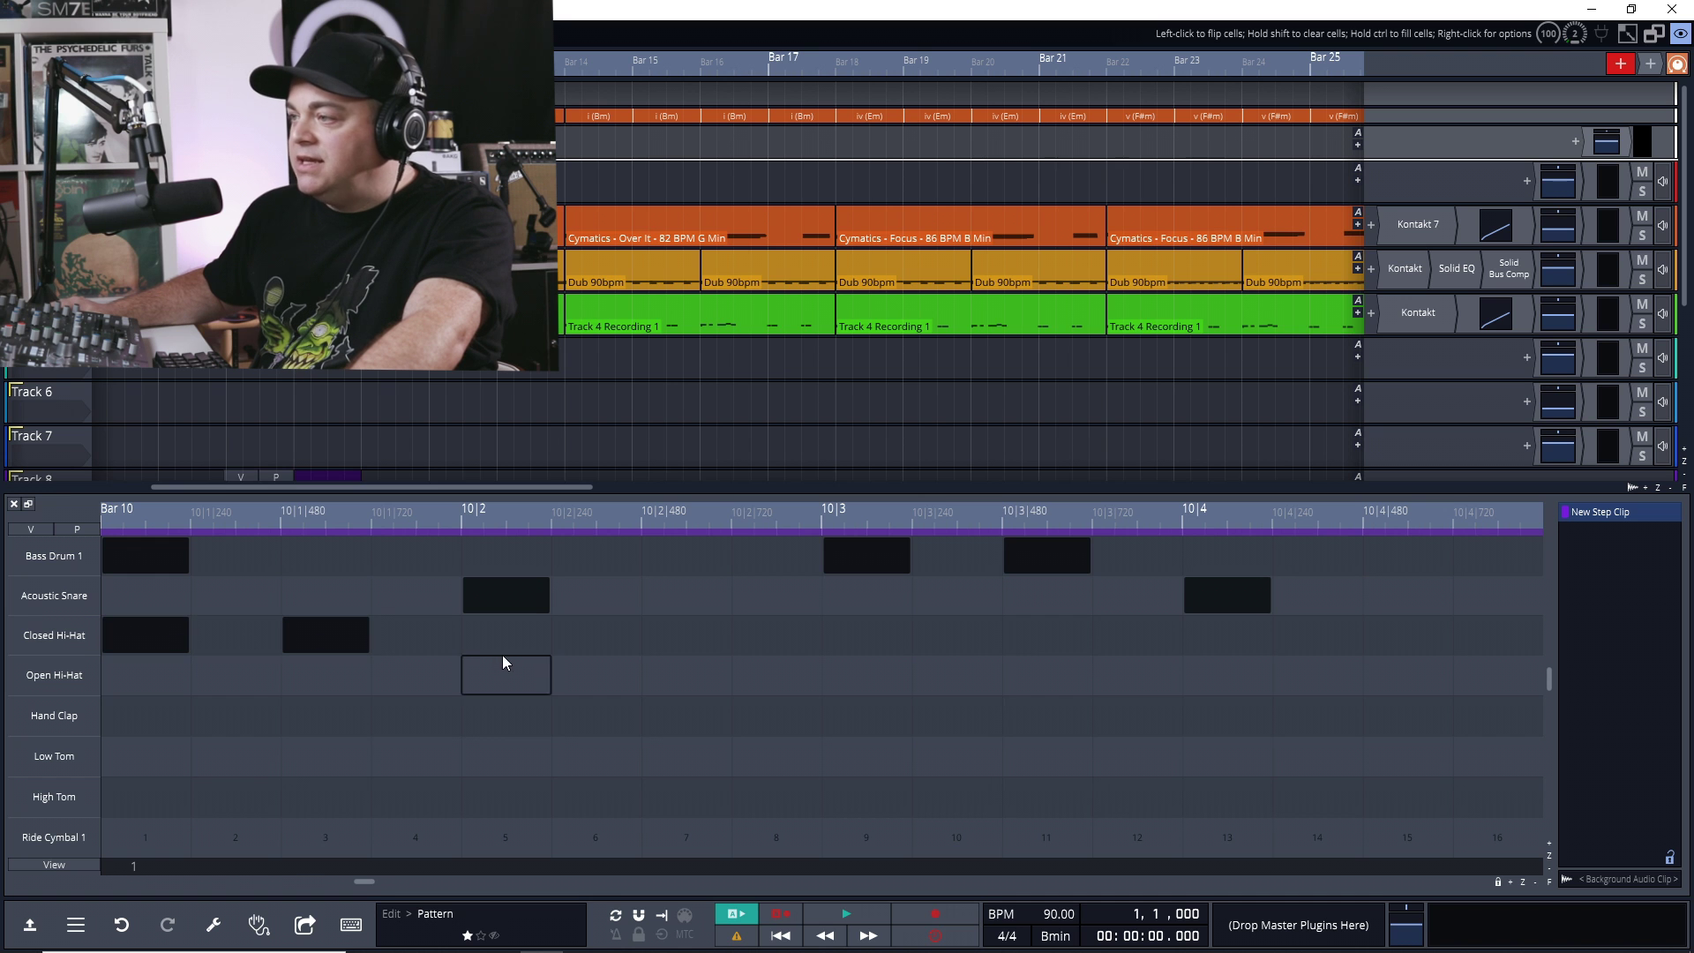
pyautogui.click(1038, 642)
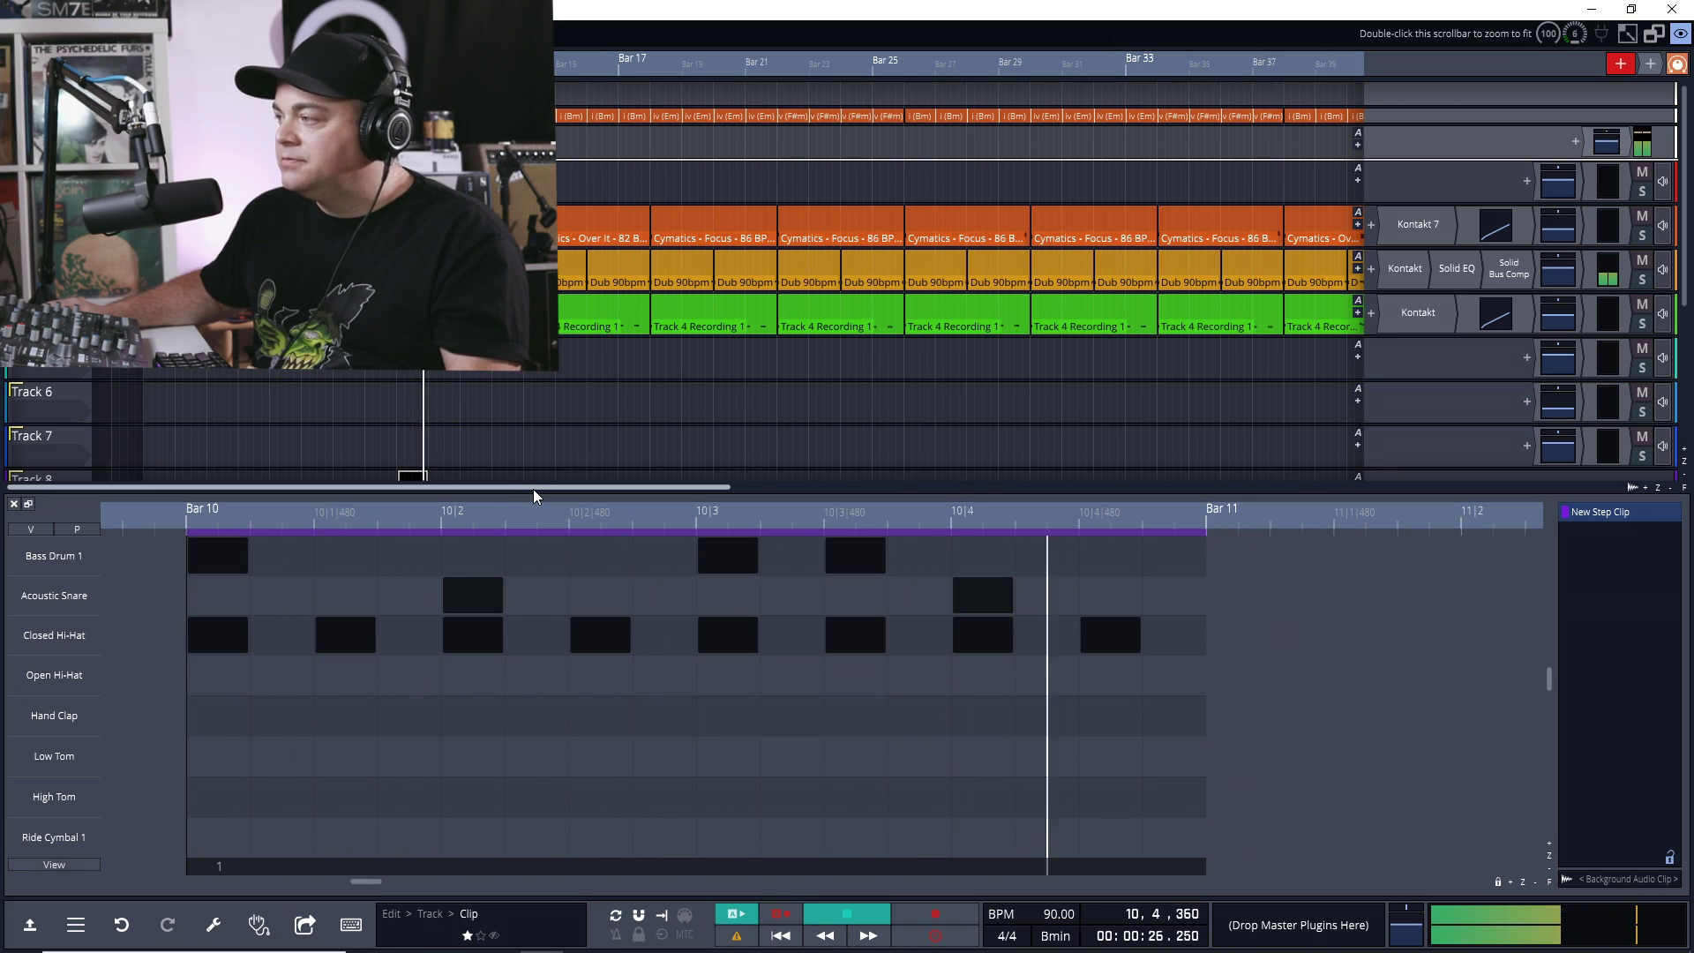
pyautogui.press('space')
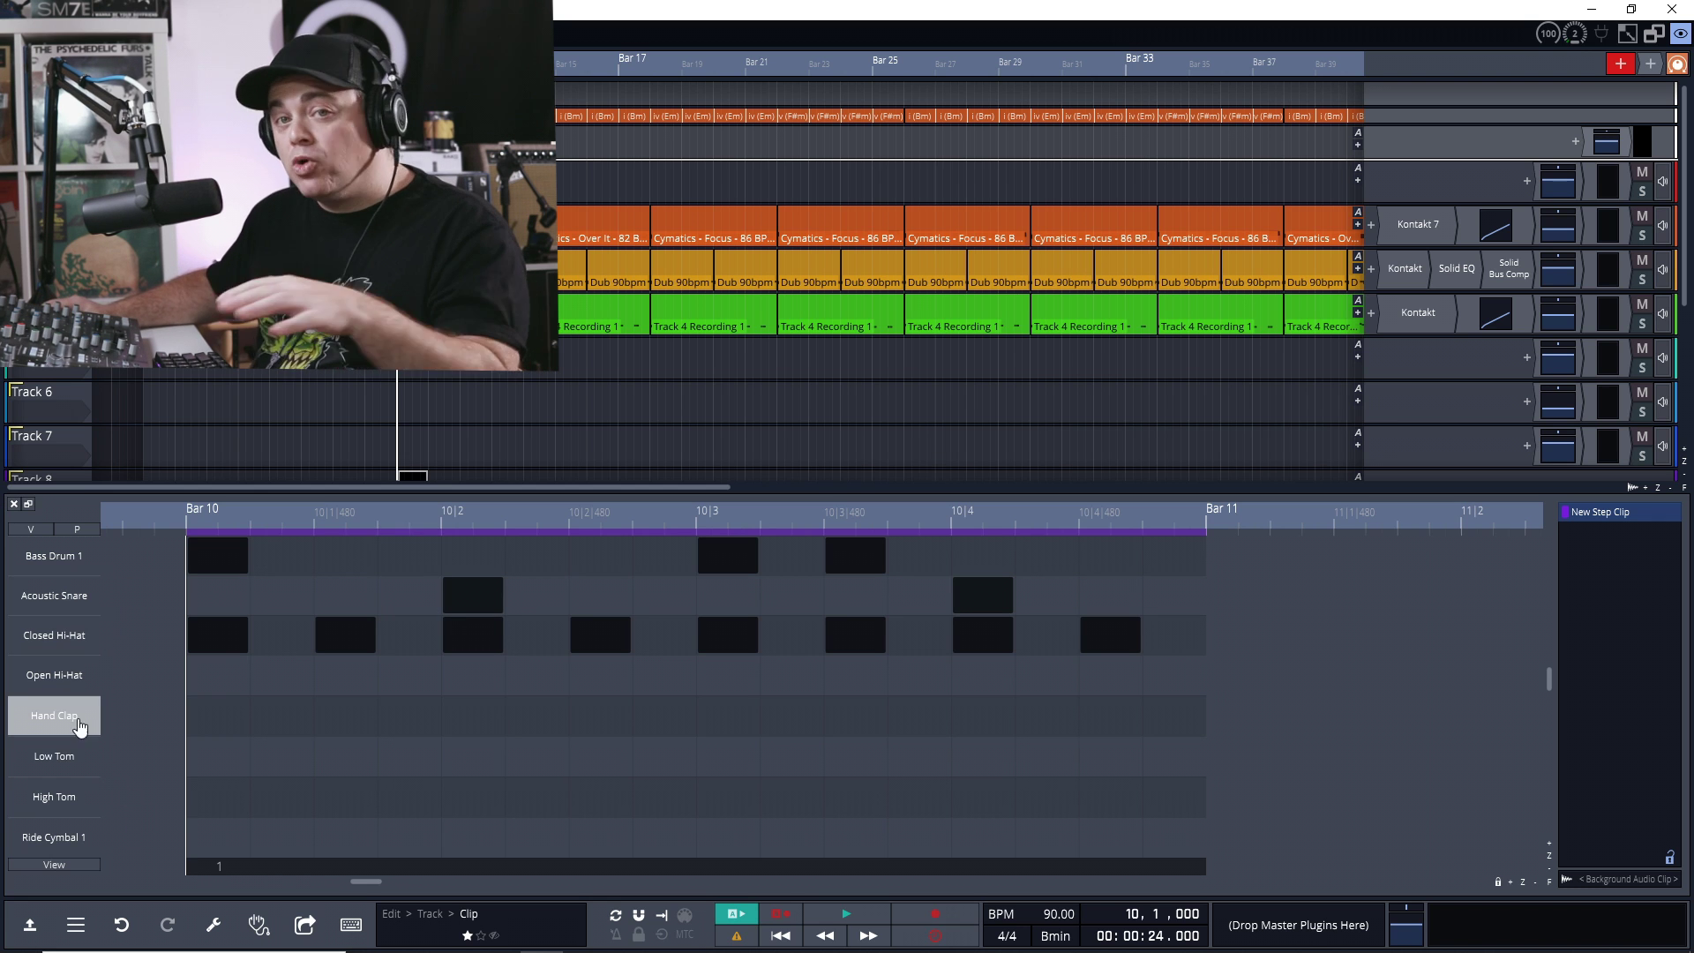
# - Add a new row 9 to the step clip, beneath Ride Cymbal 1
pyautogui.rightClick(128, 751)
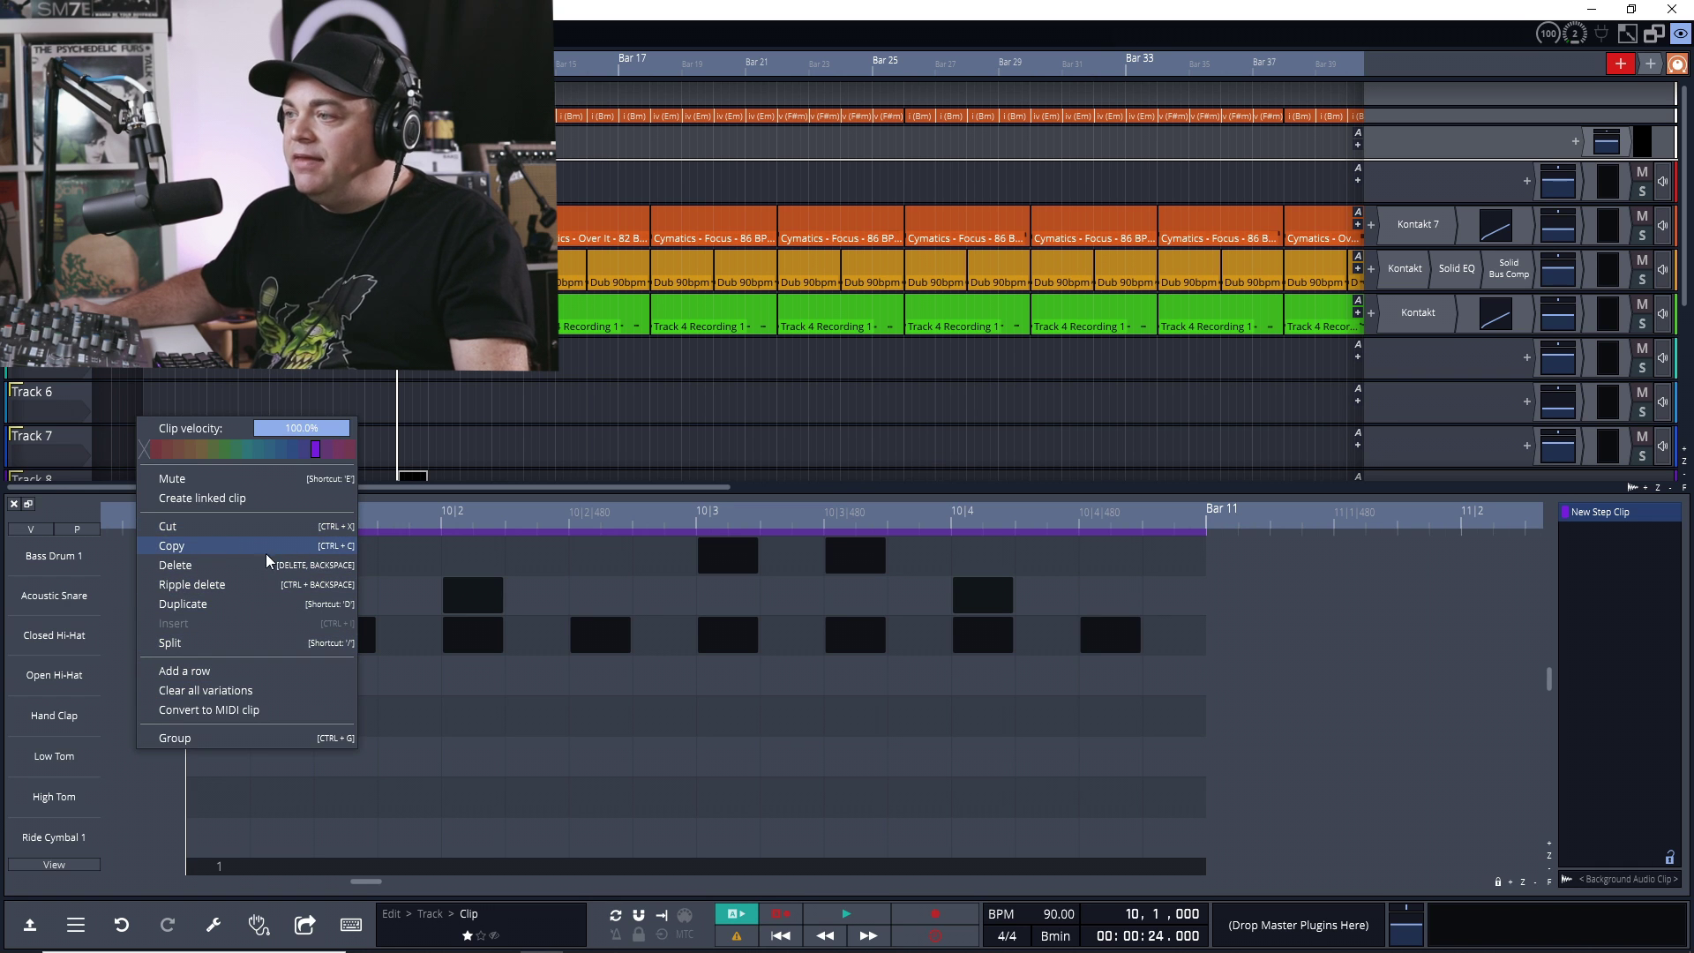
pyautogui.click(186, 672)
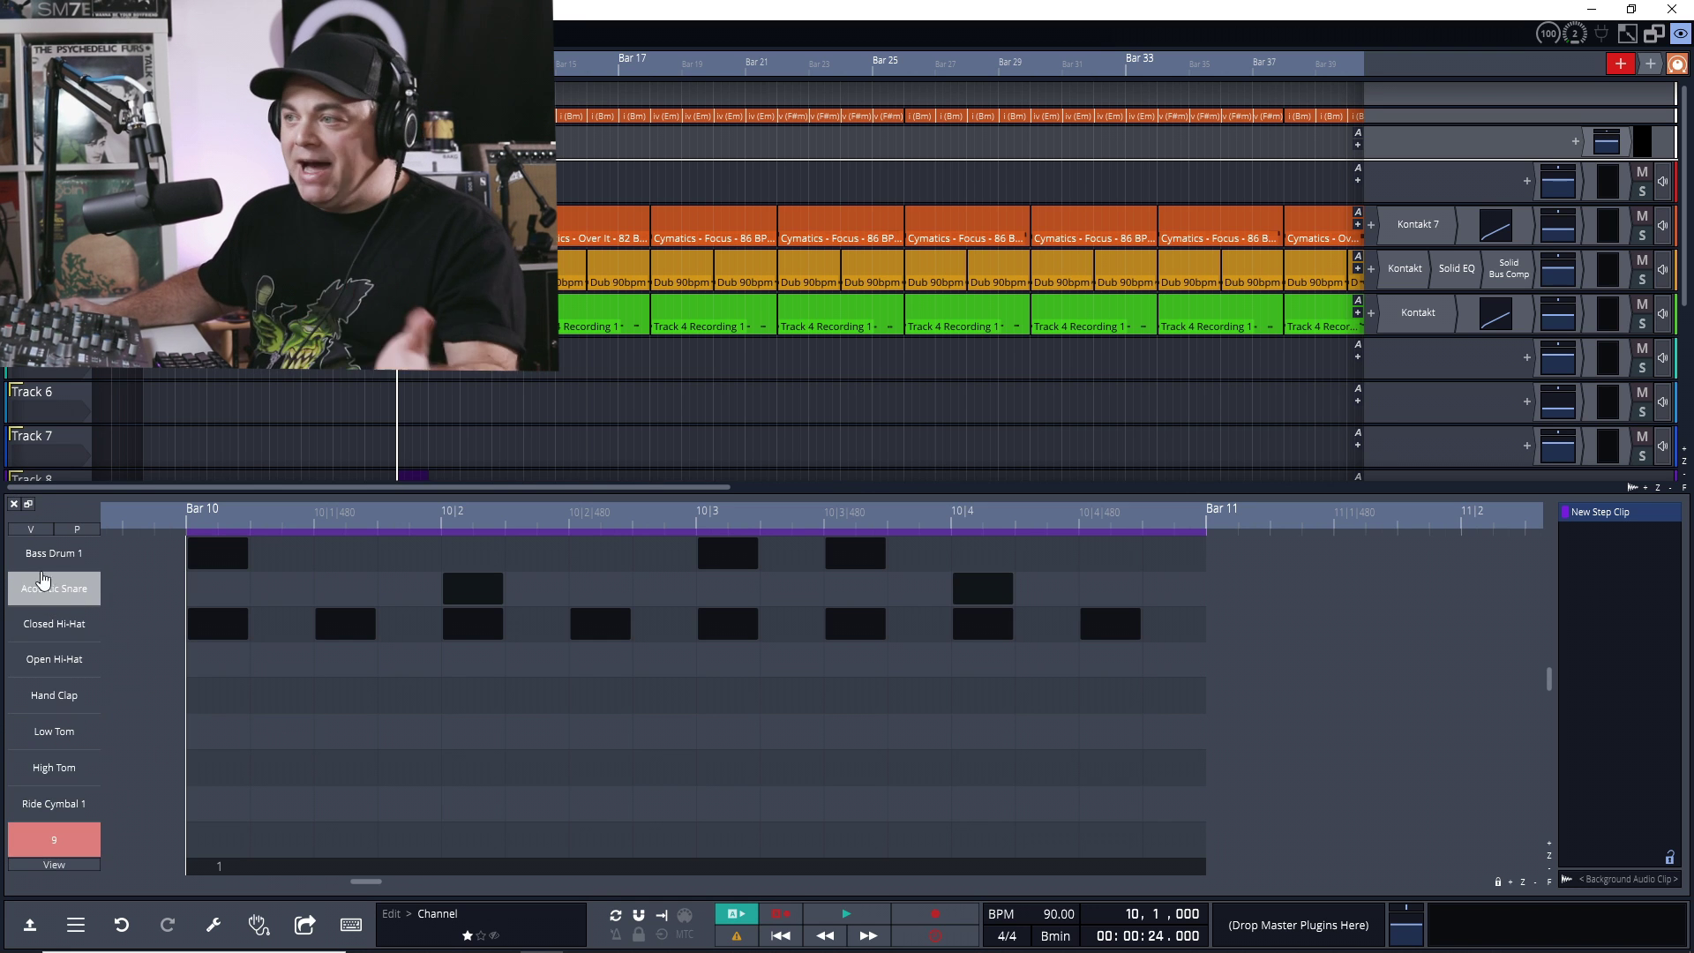
# - Show the row properties keyboard and audition Bass Drum 1 on C2 at different velocities
pyautogui.click(72, 554)
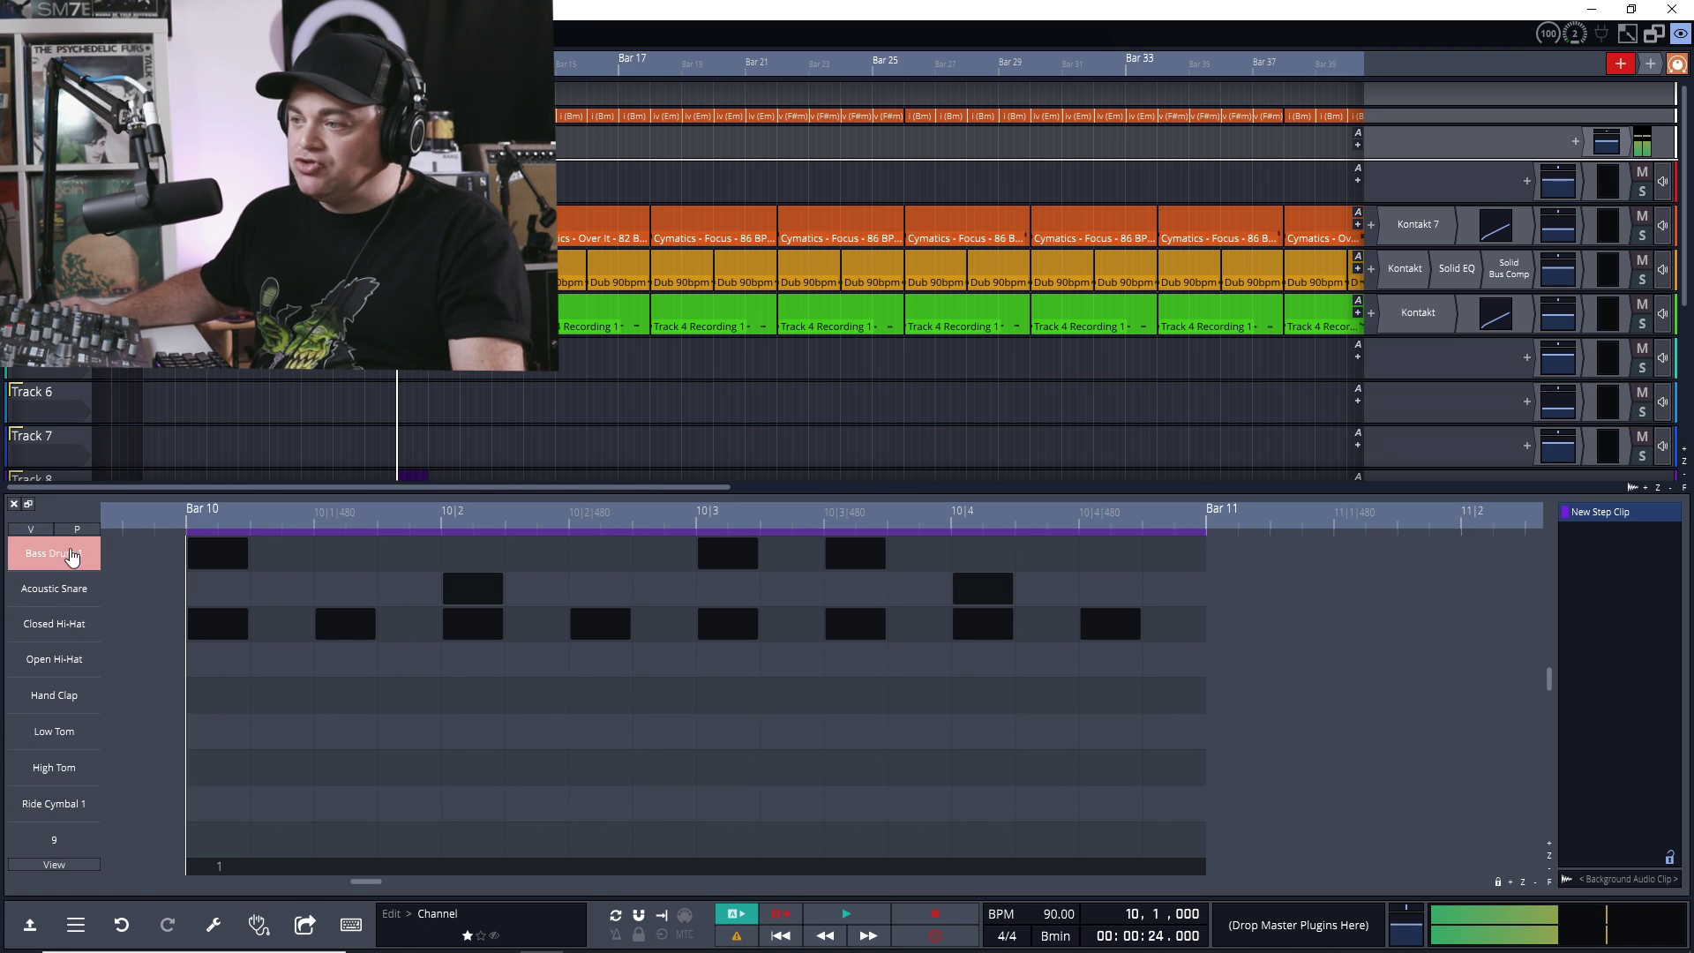
pyautogui.click(29, 927)
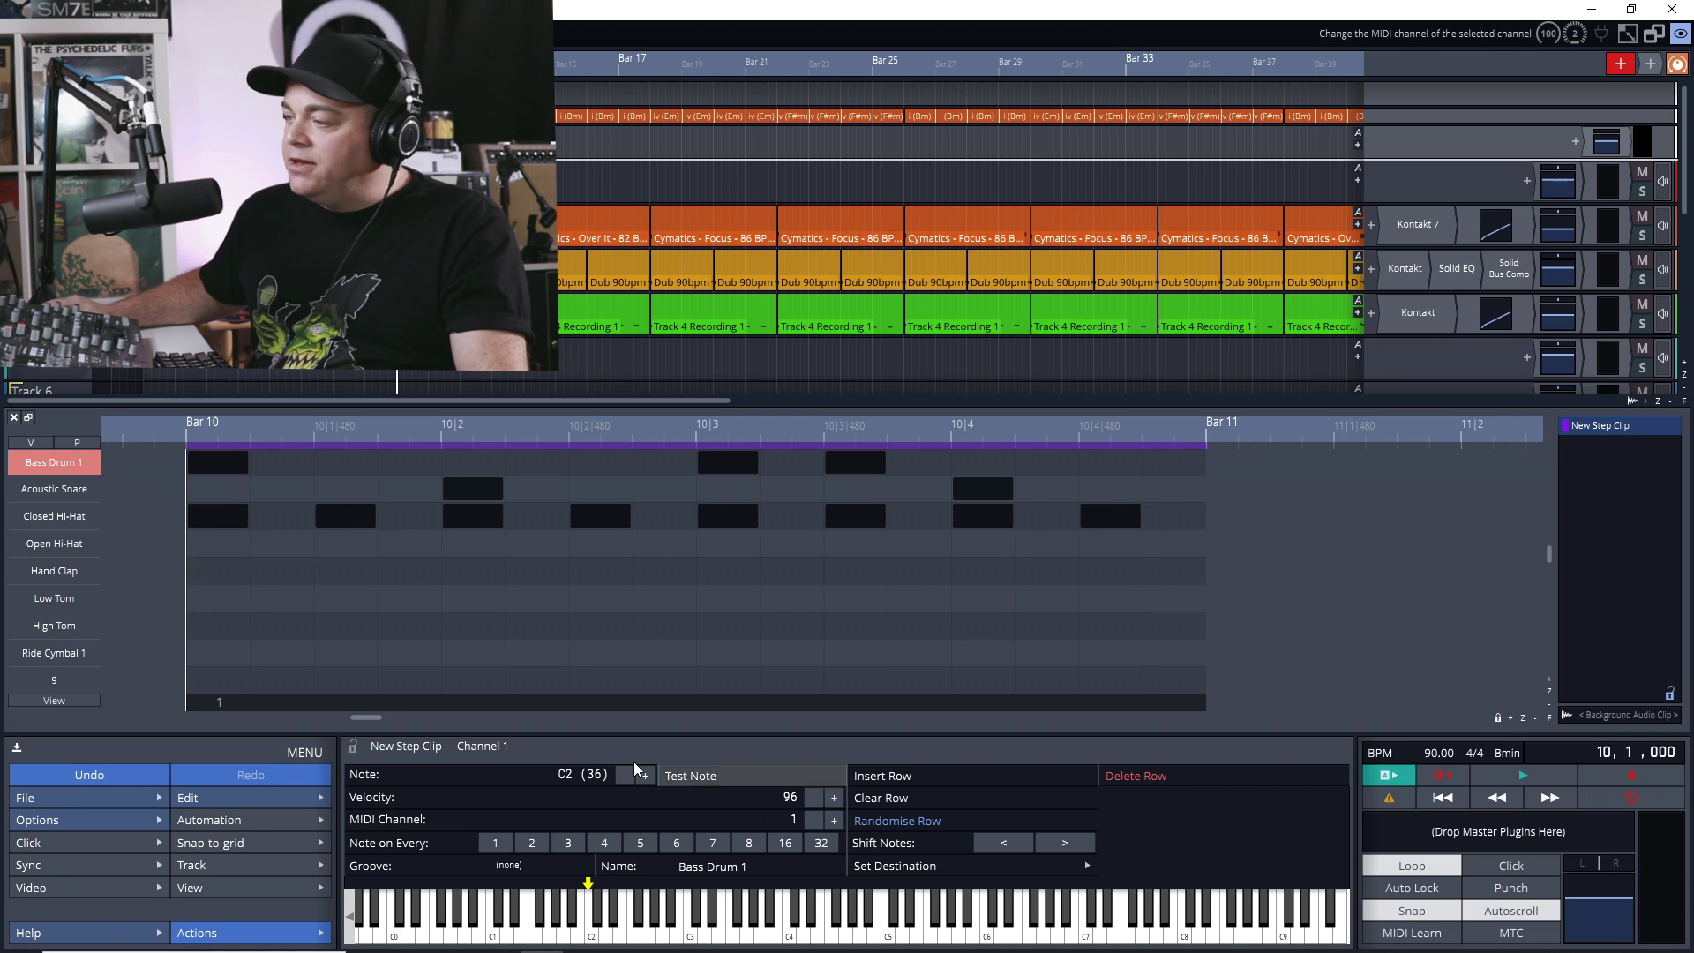
pyautogui.click(43, 465)
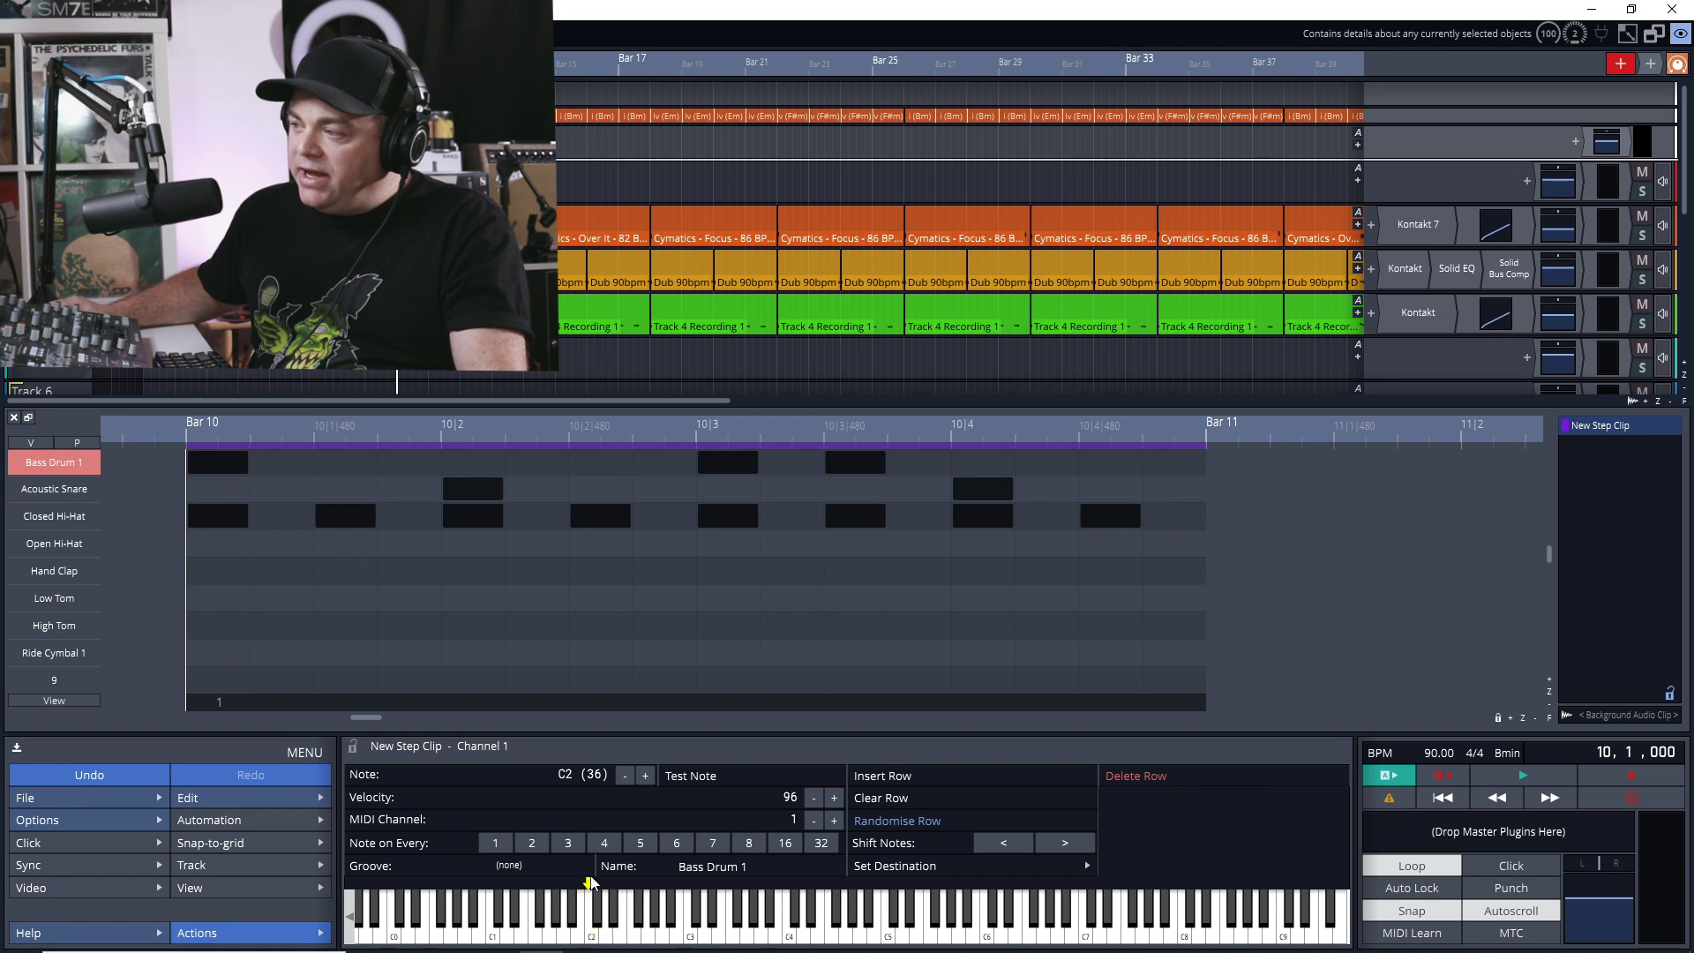
pyautogui.click(590, 937)
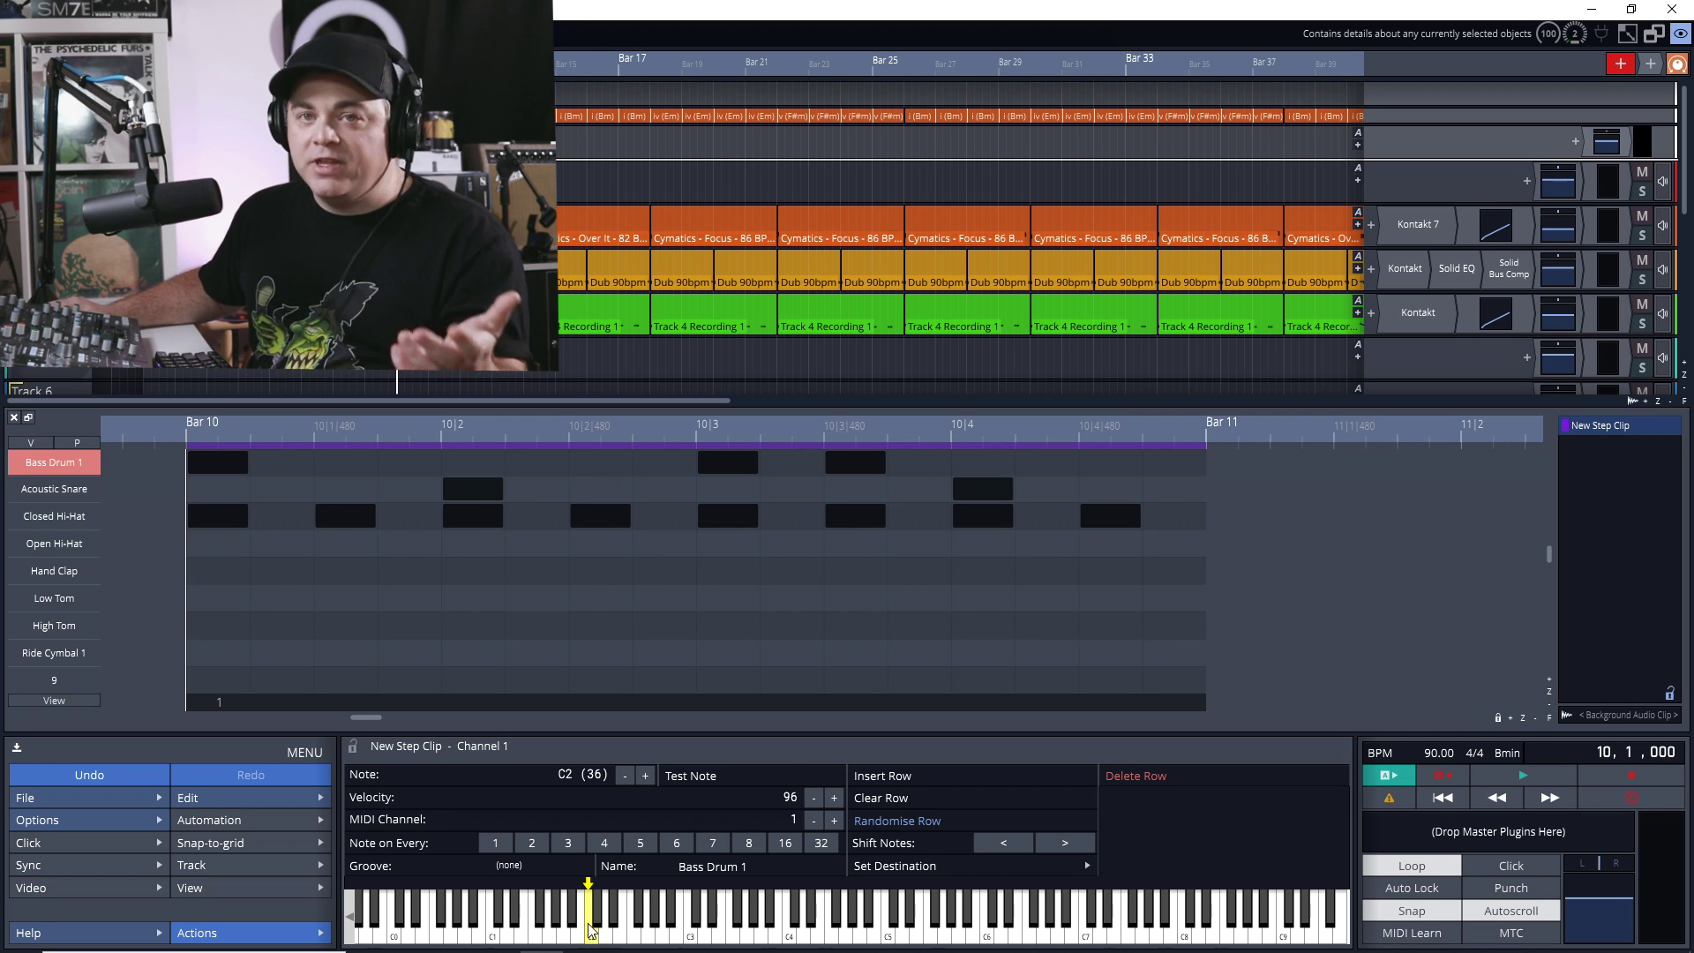
pyautogui.click(594, 940)
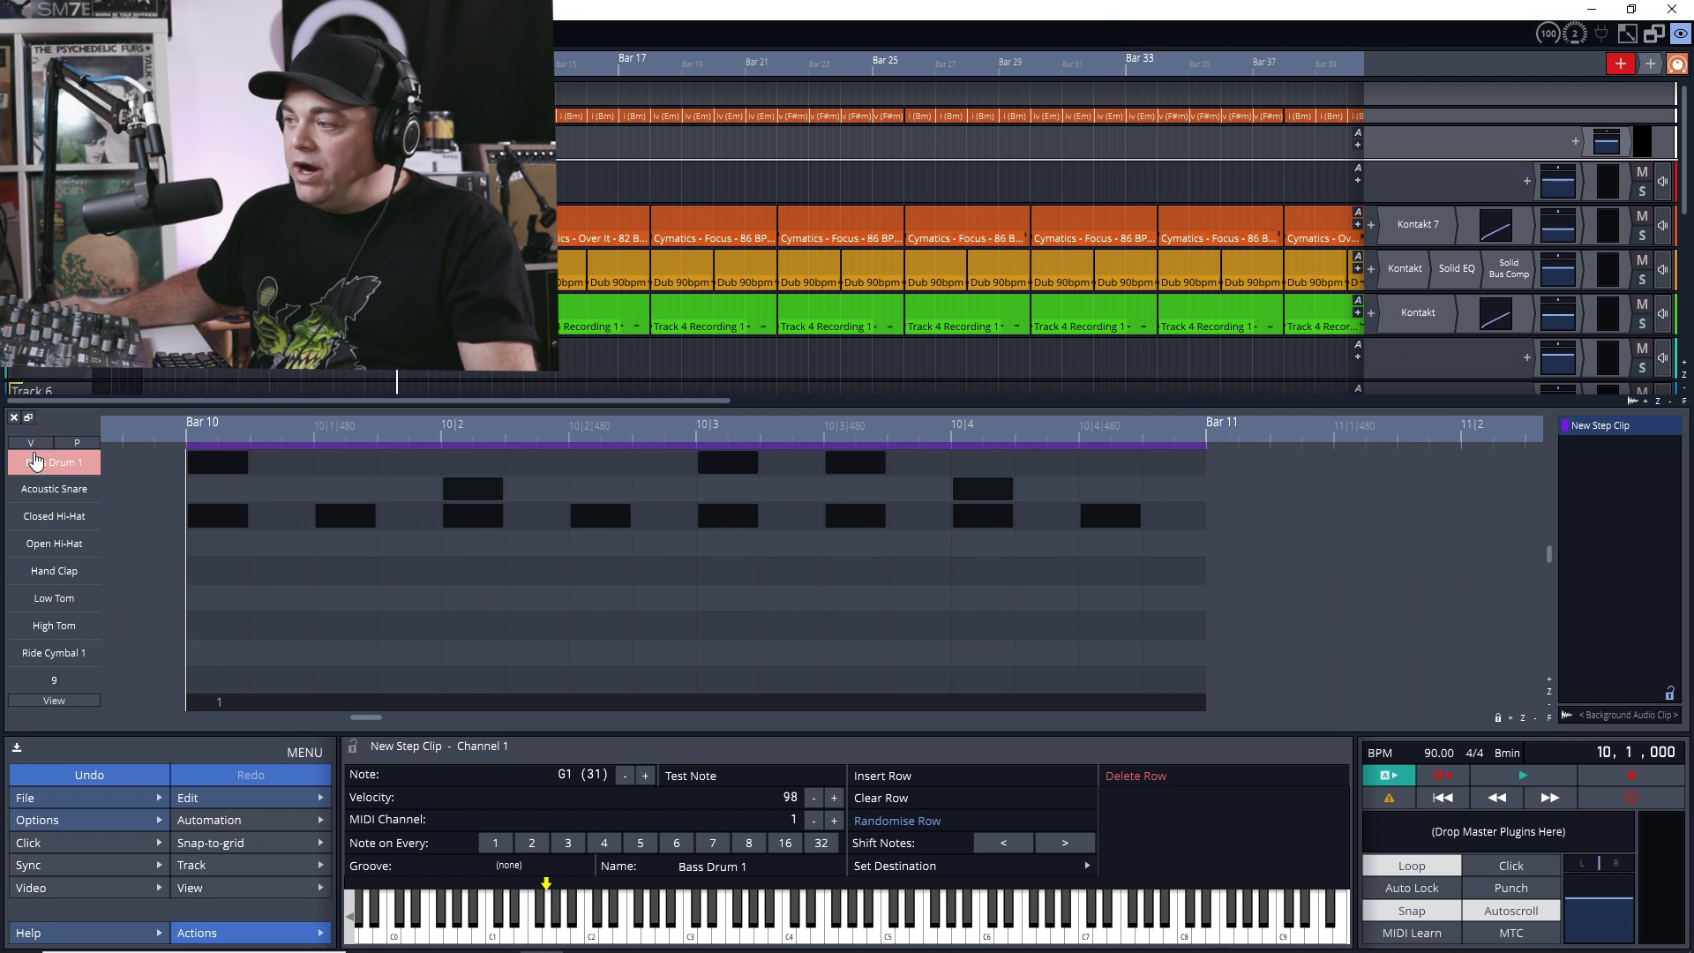
# - Try D2 for Bass Drum 1 but keep C2, then assign row 9 to note A6
pyautogui.click(605, 937)
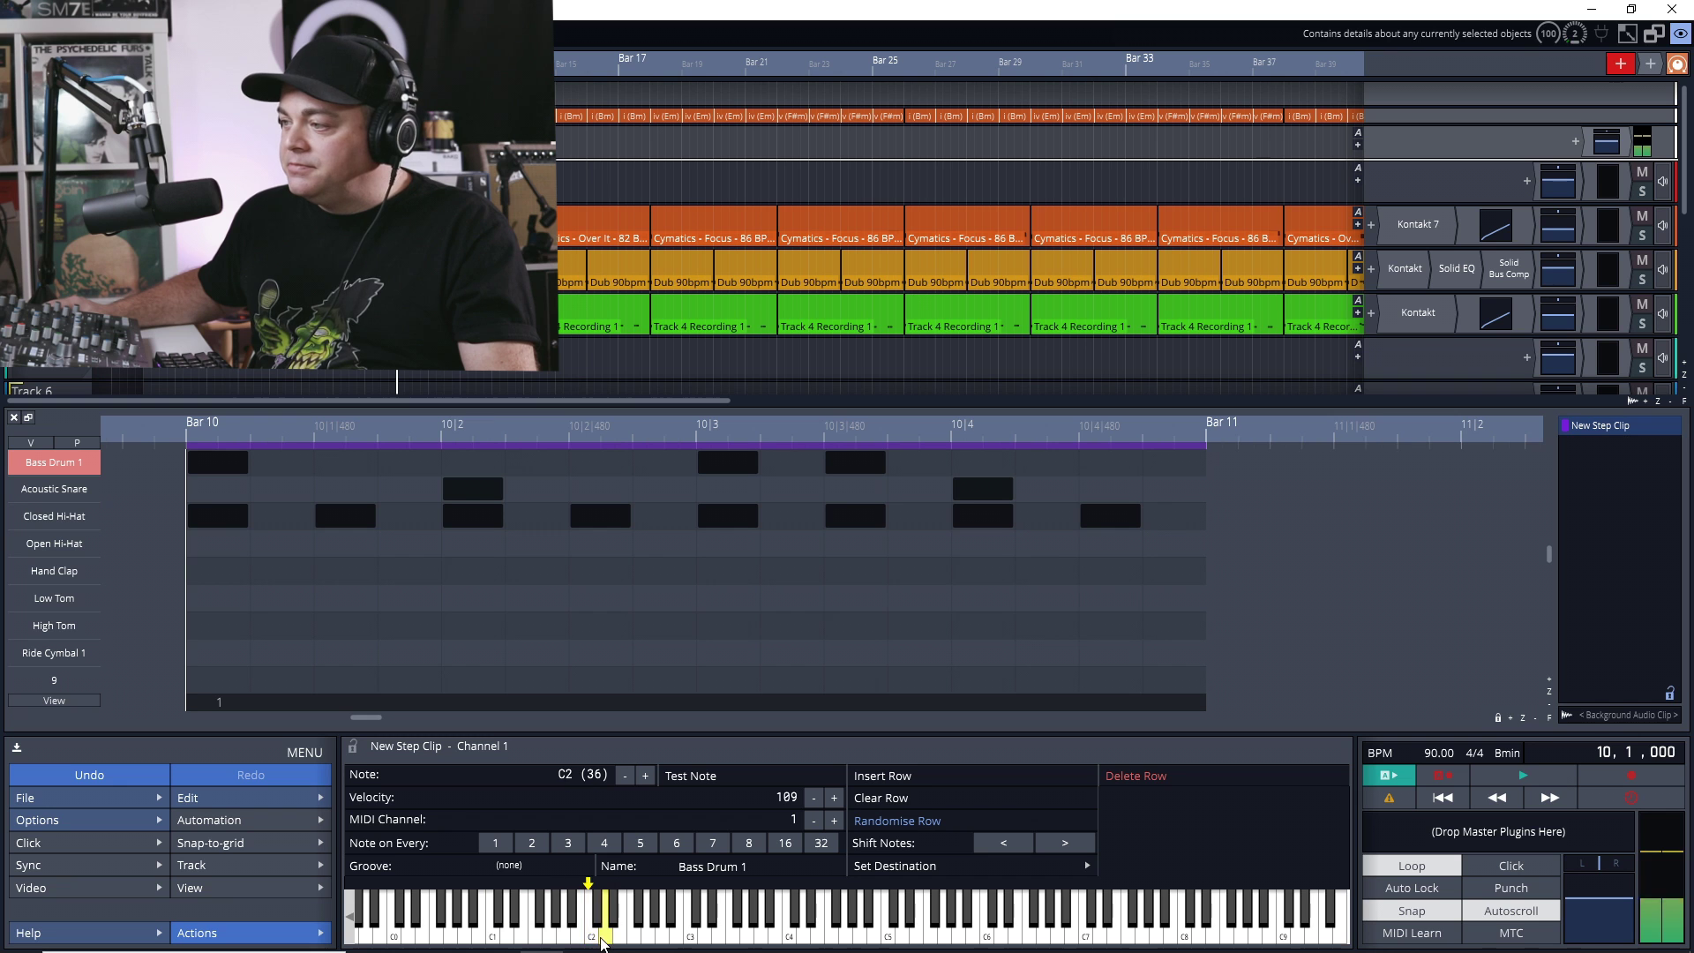
pyautogui.click(588, 930)
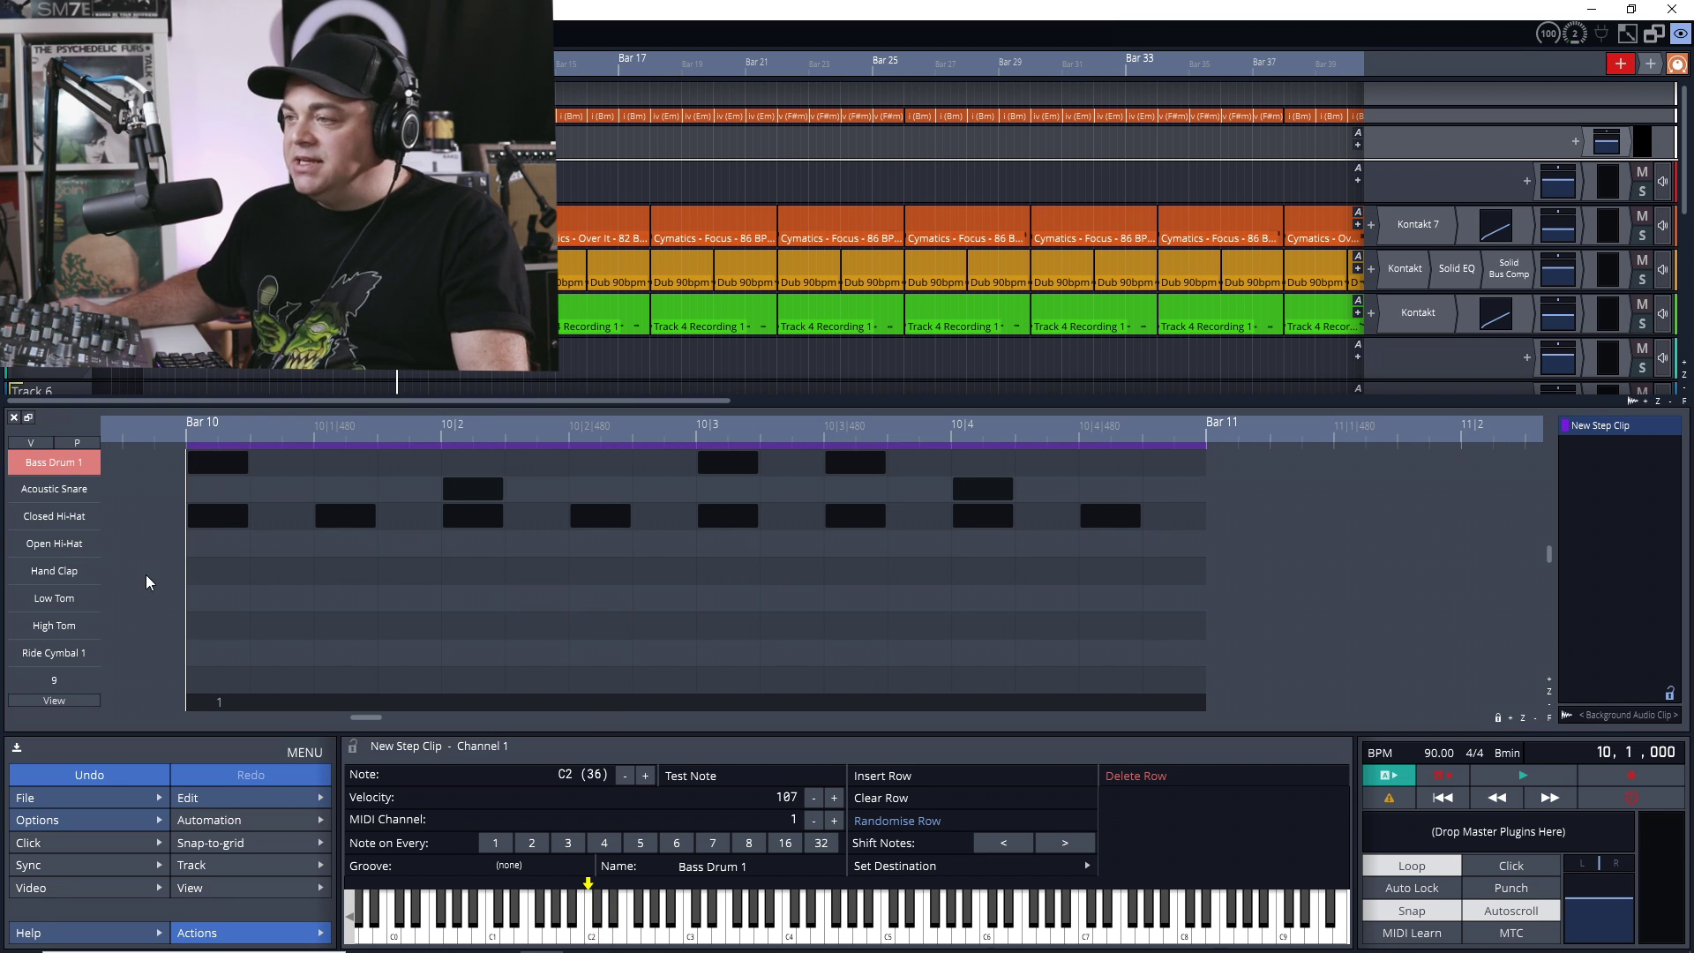
pyautogui.click(48, 681)
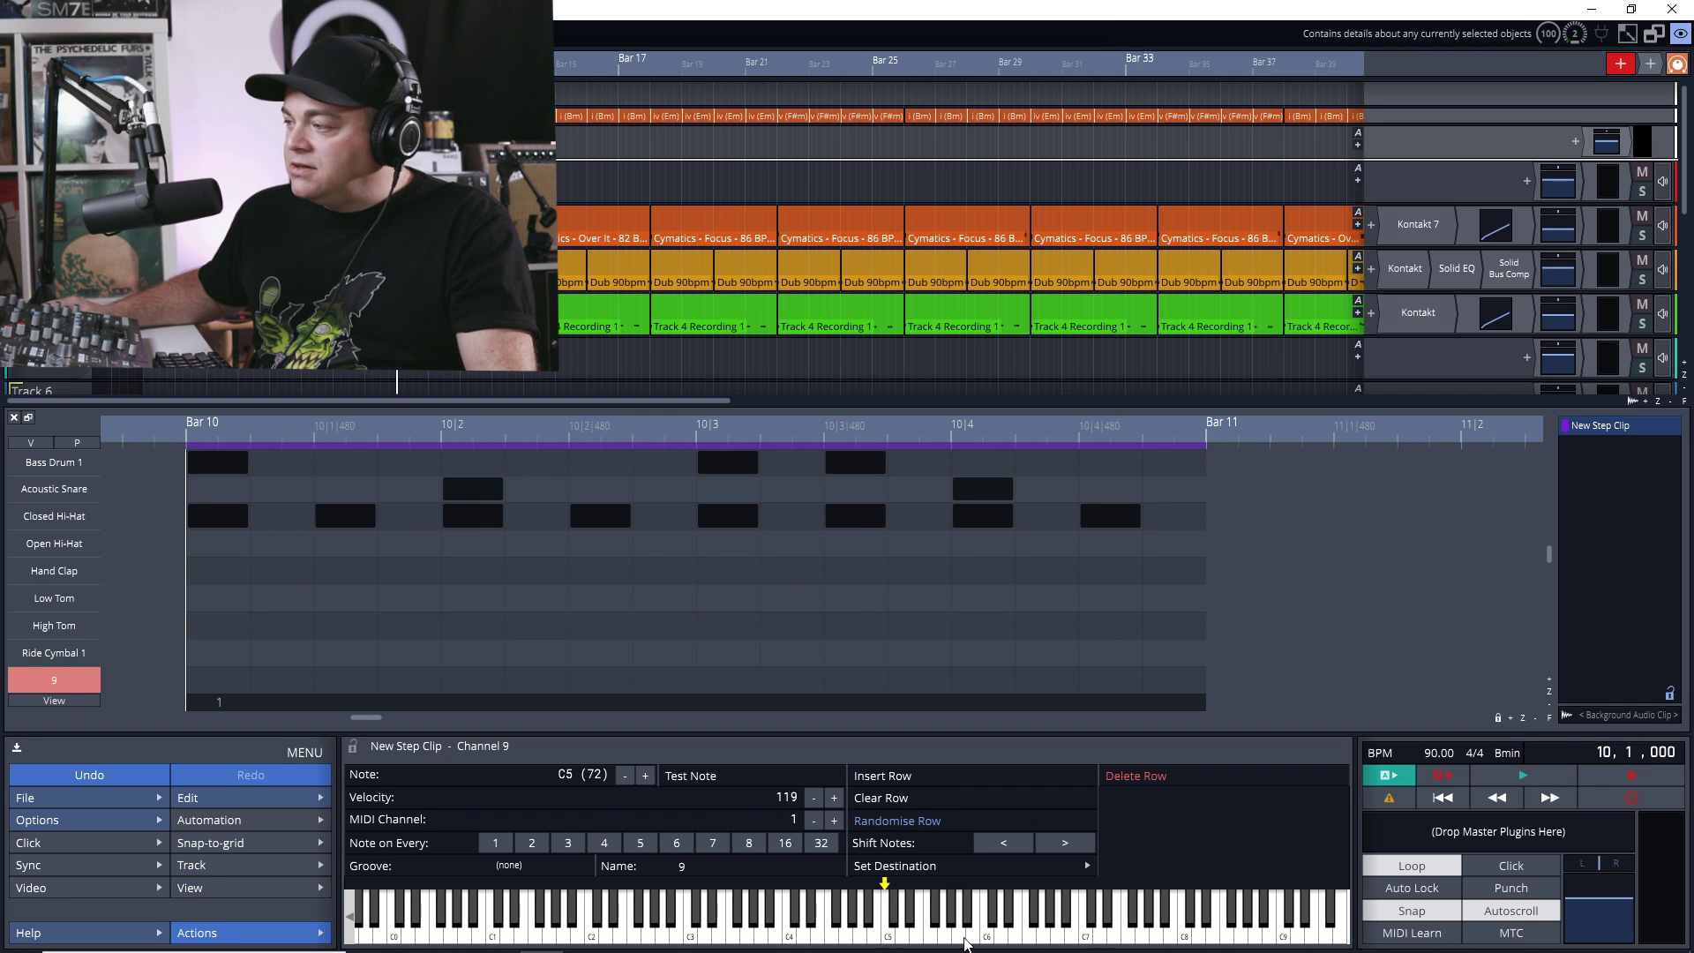
pyautogui.click(1057, 942)
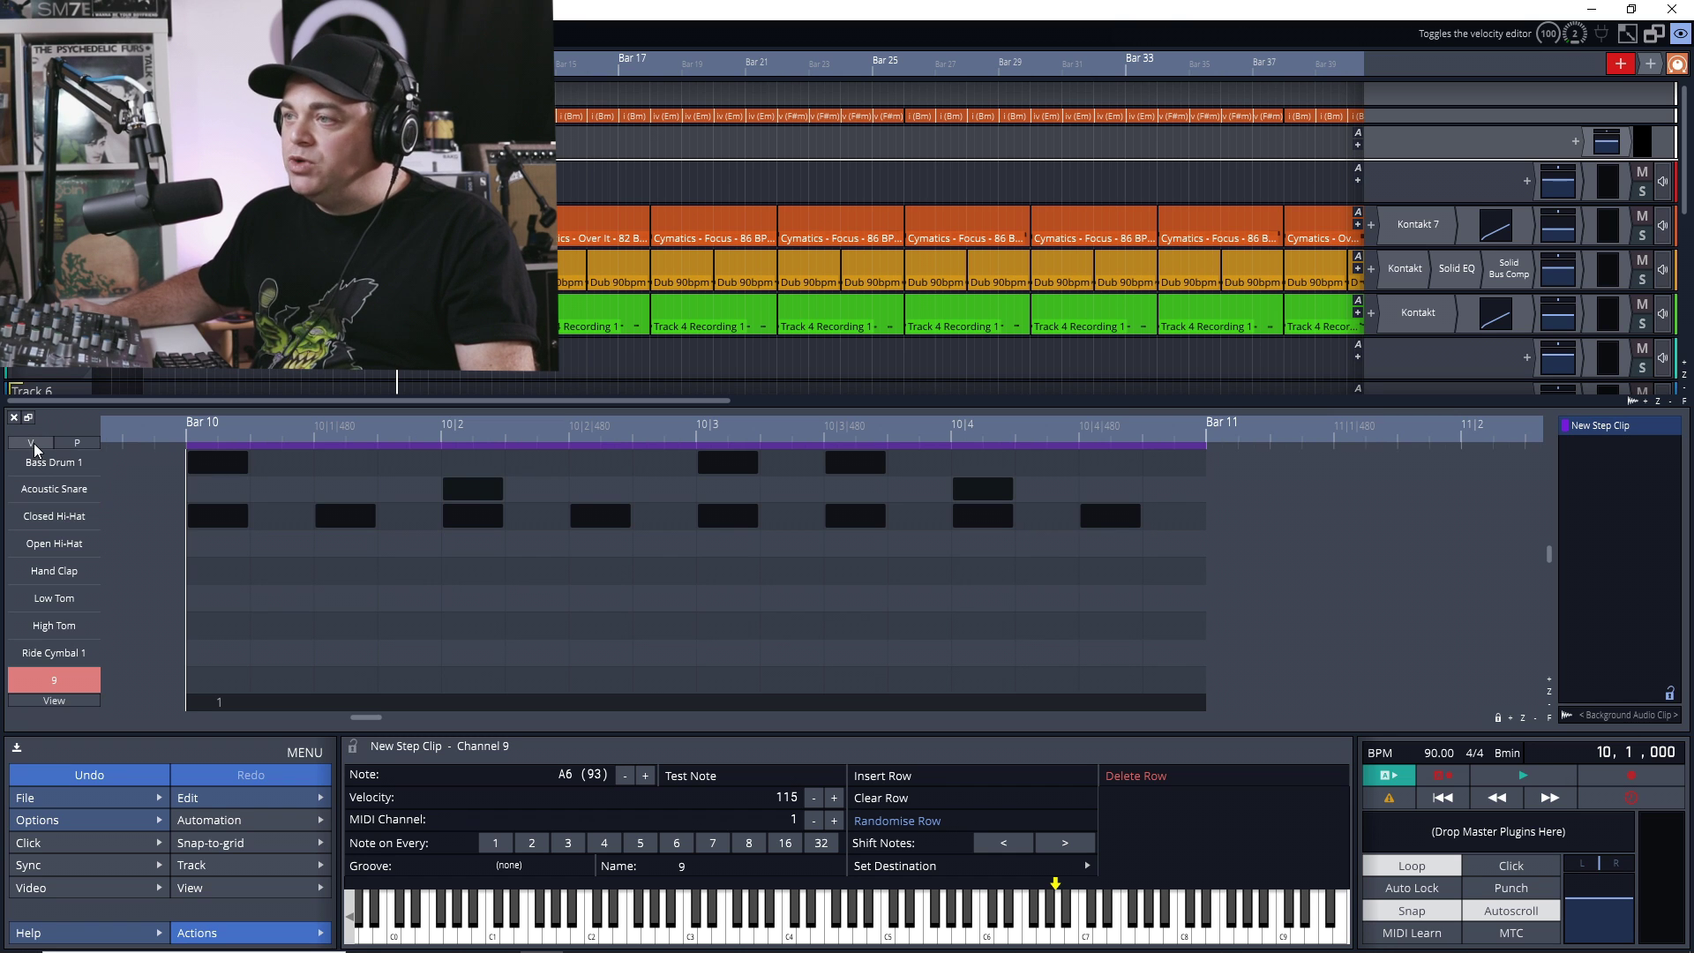
# - Show the velocity lane, add a Closed Hi-Hat hit on step 2, and soften the early steps
pyautogui.click(30, 444)
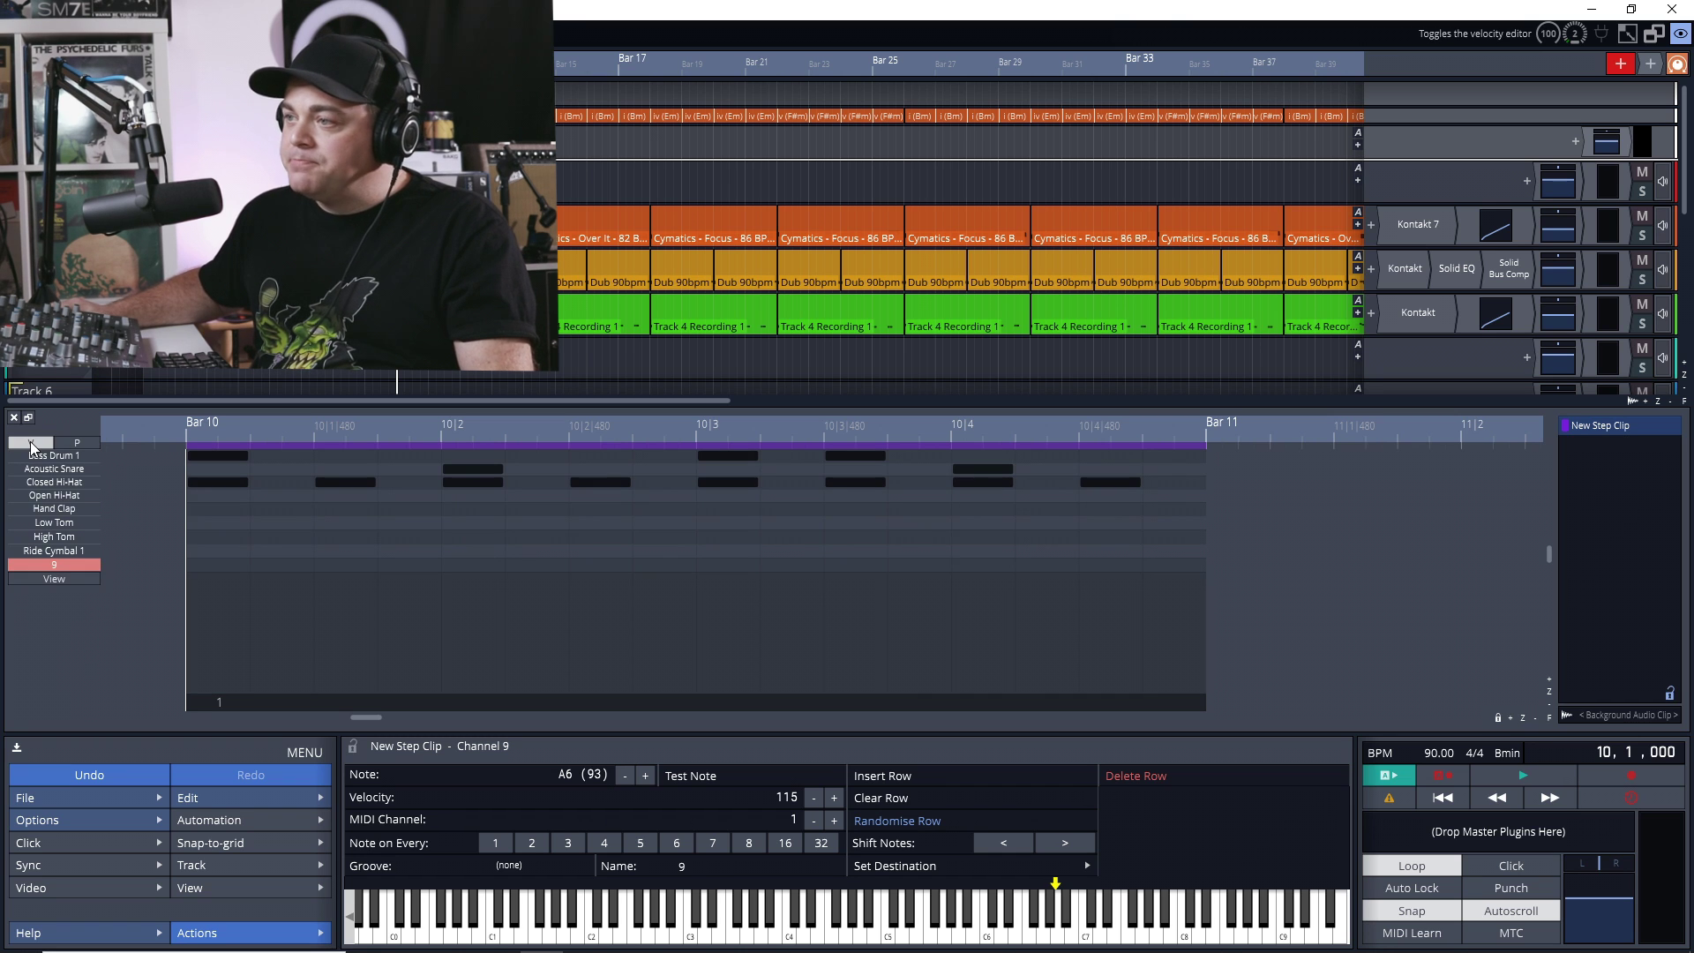
pyautogui.click(267, 479)
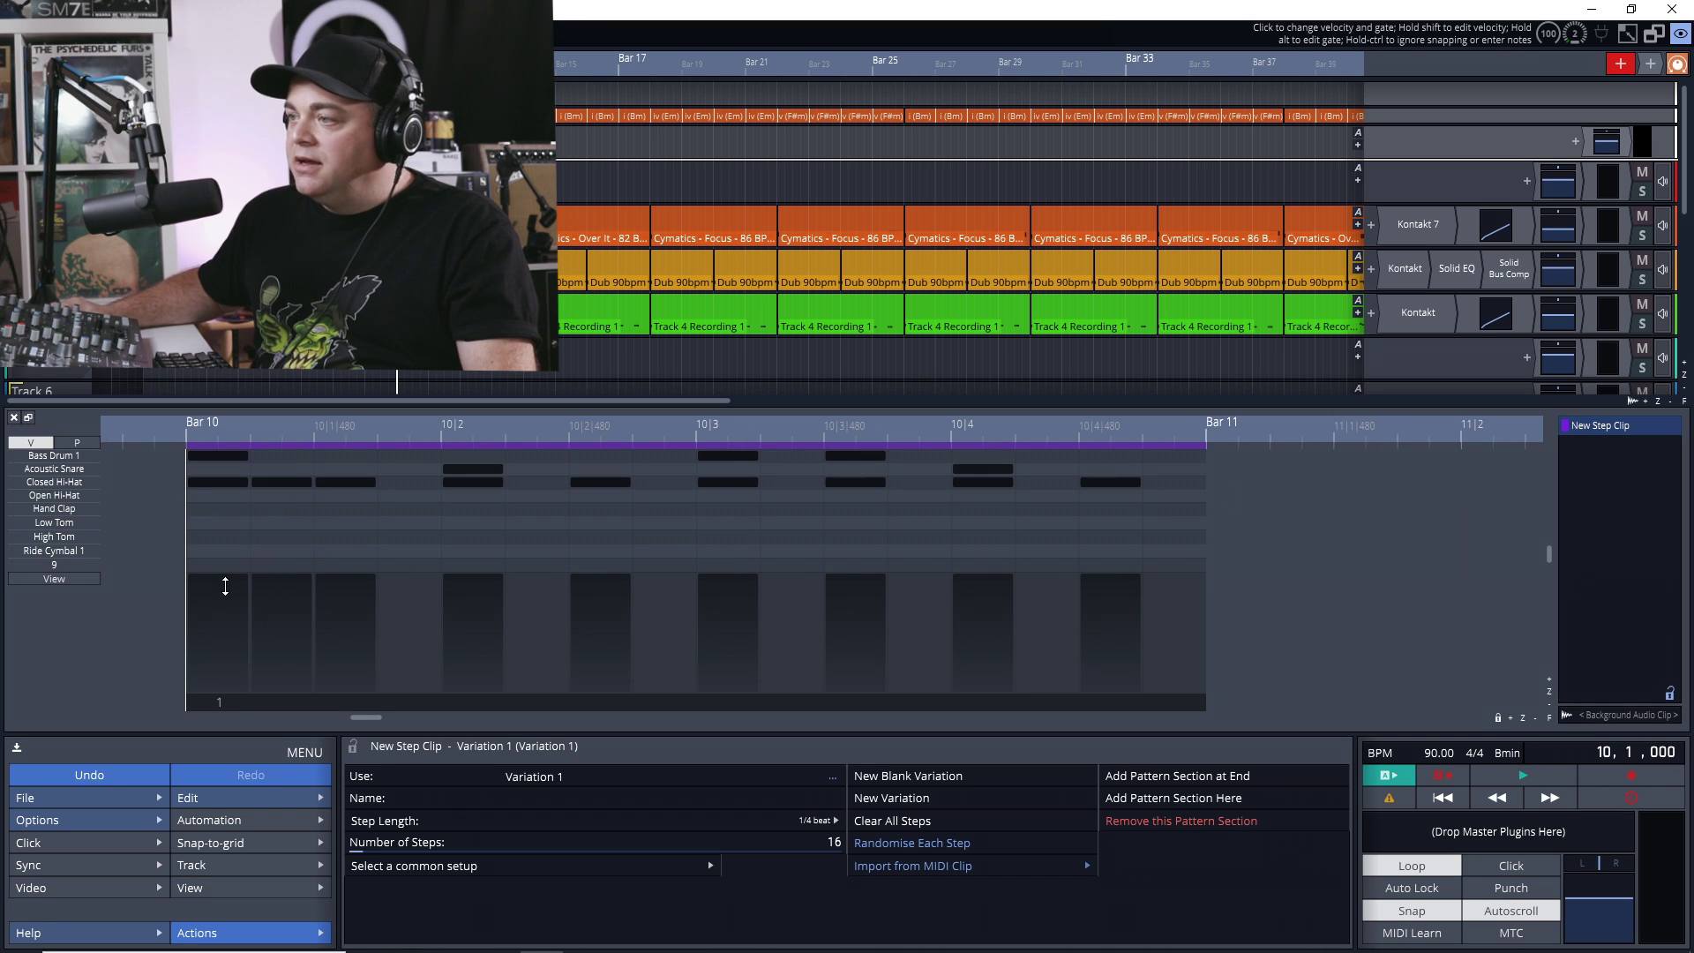
pyautogui.moveTo(225, 578); pyautogui.dragTo(221, 621)
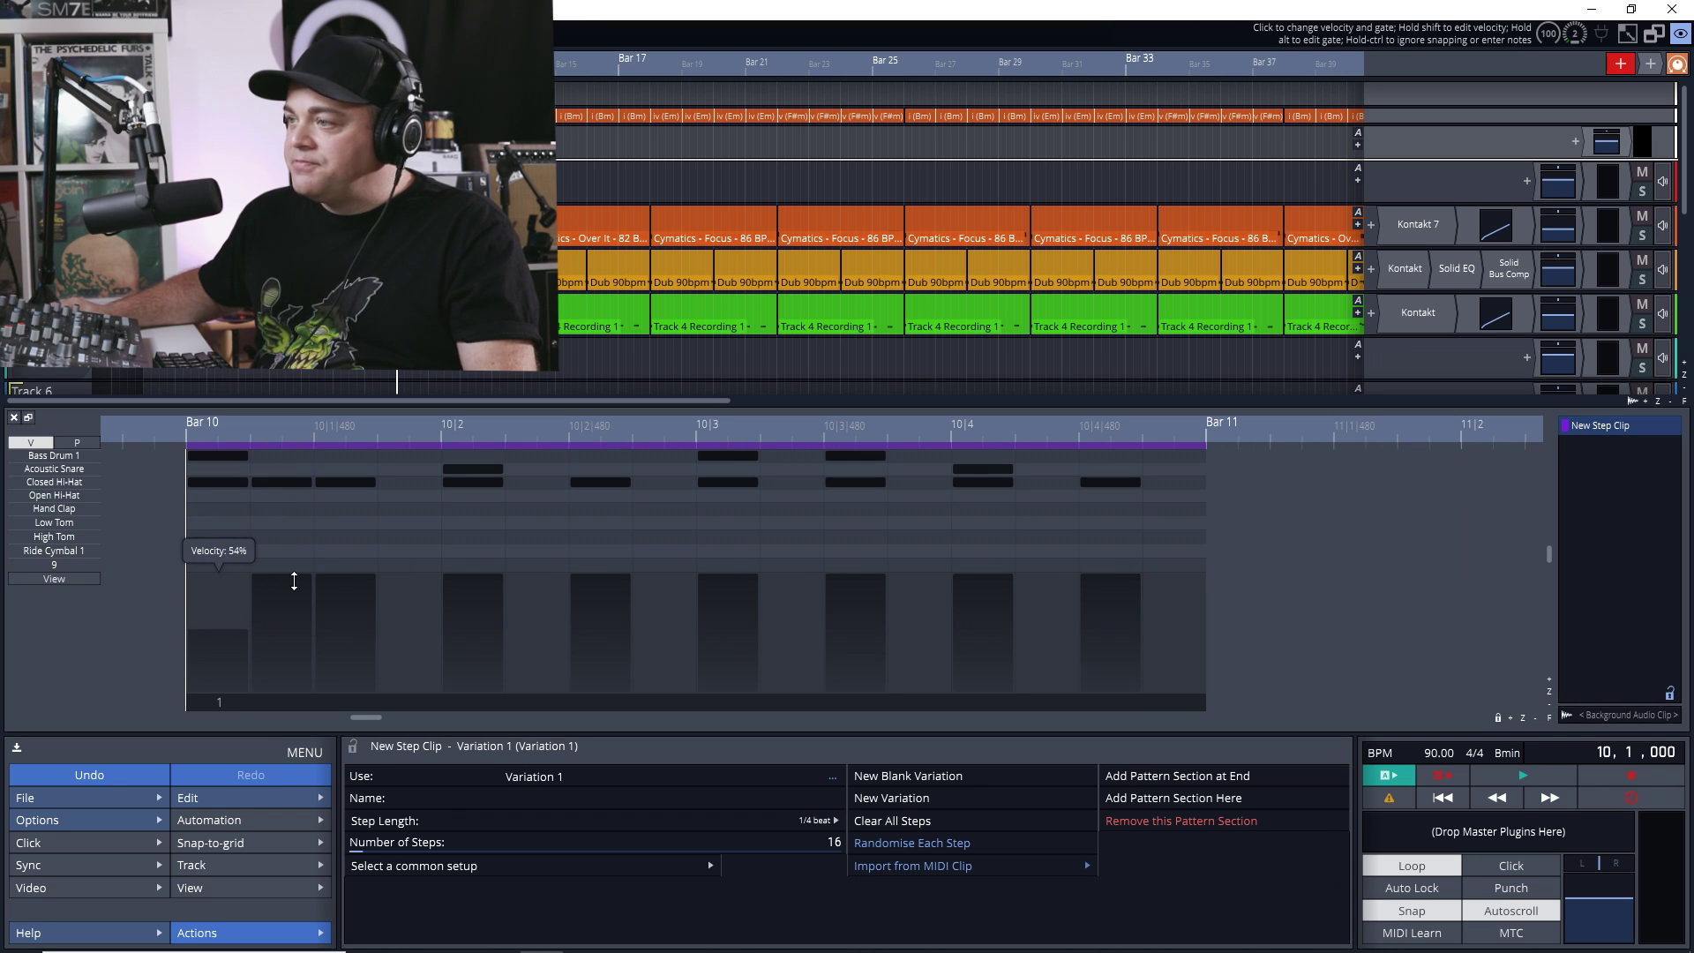
pyautogui.click(291, 617)
pyautogui.moveTo(344, 609); pyautogui.dragTo(344, 628)
pyautogui.click(493, 610)
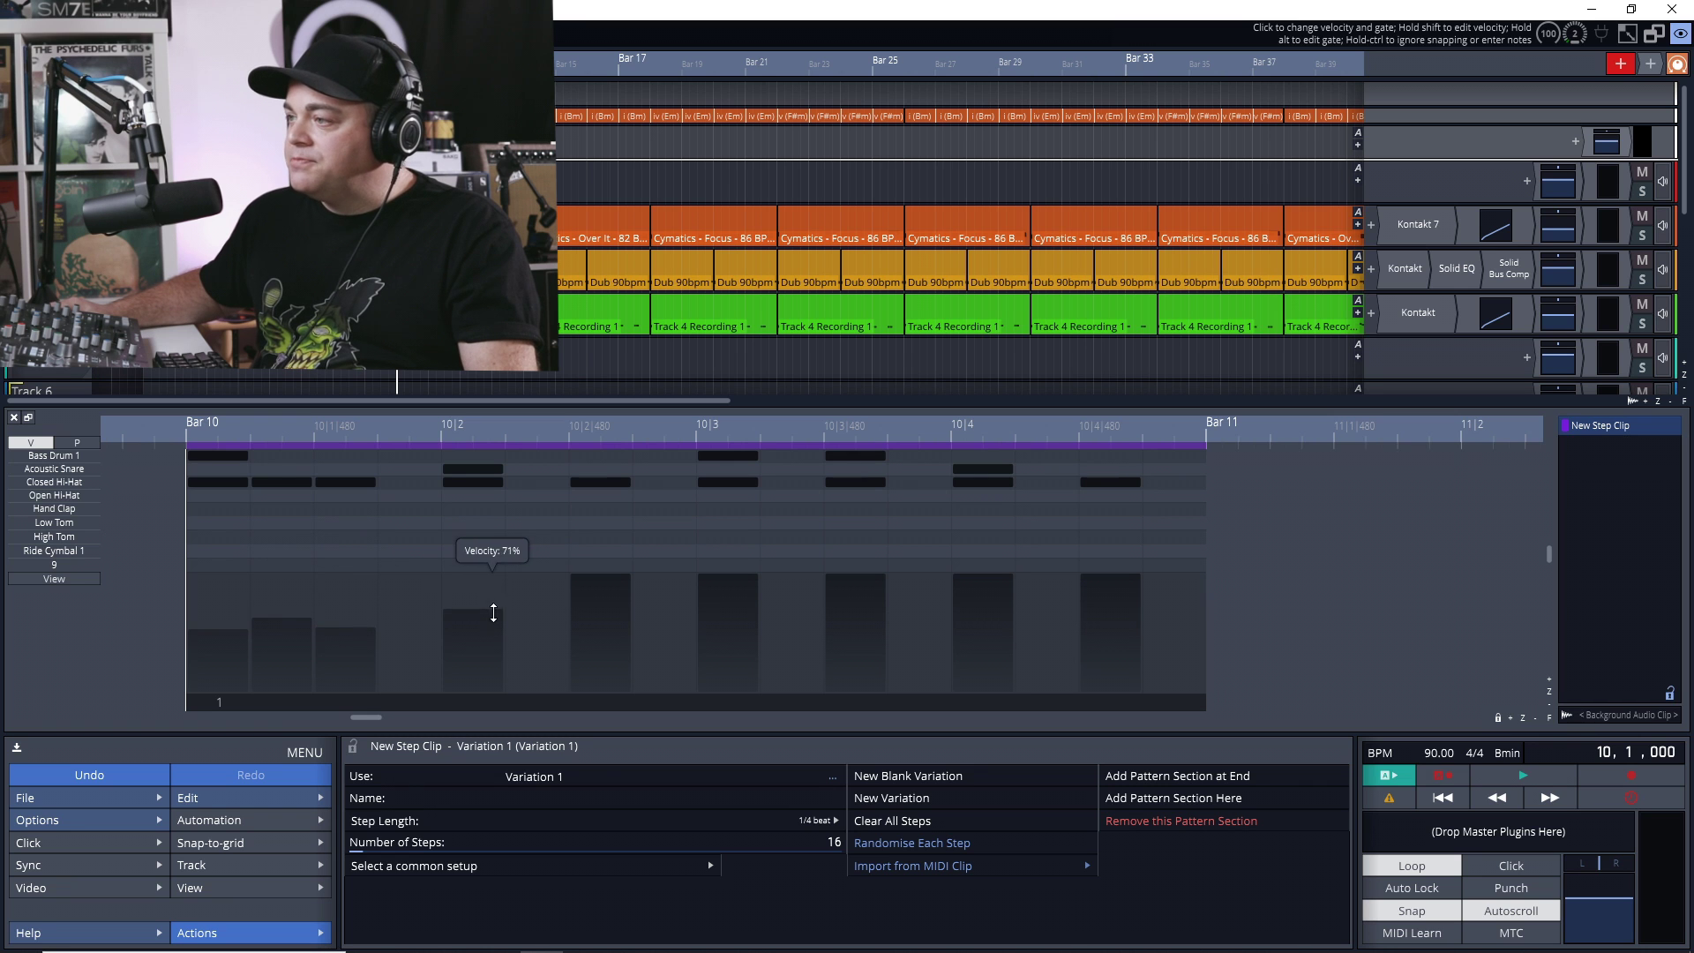
# - Lower the Bass Drum 1 velocities on the first step and at 10|3 and 10|3|480
pyautogui.click(74, 458)
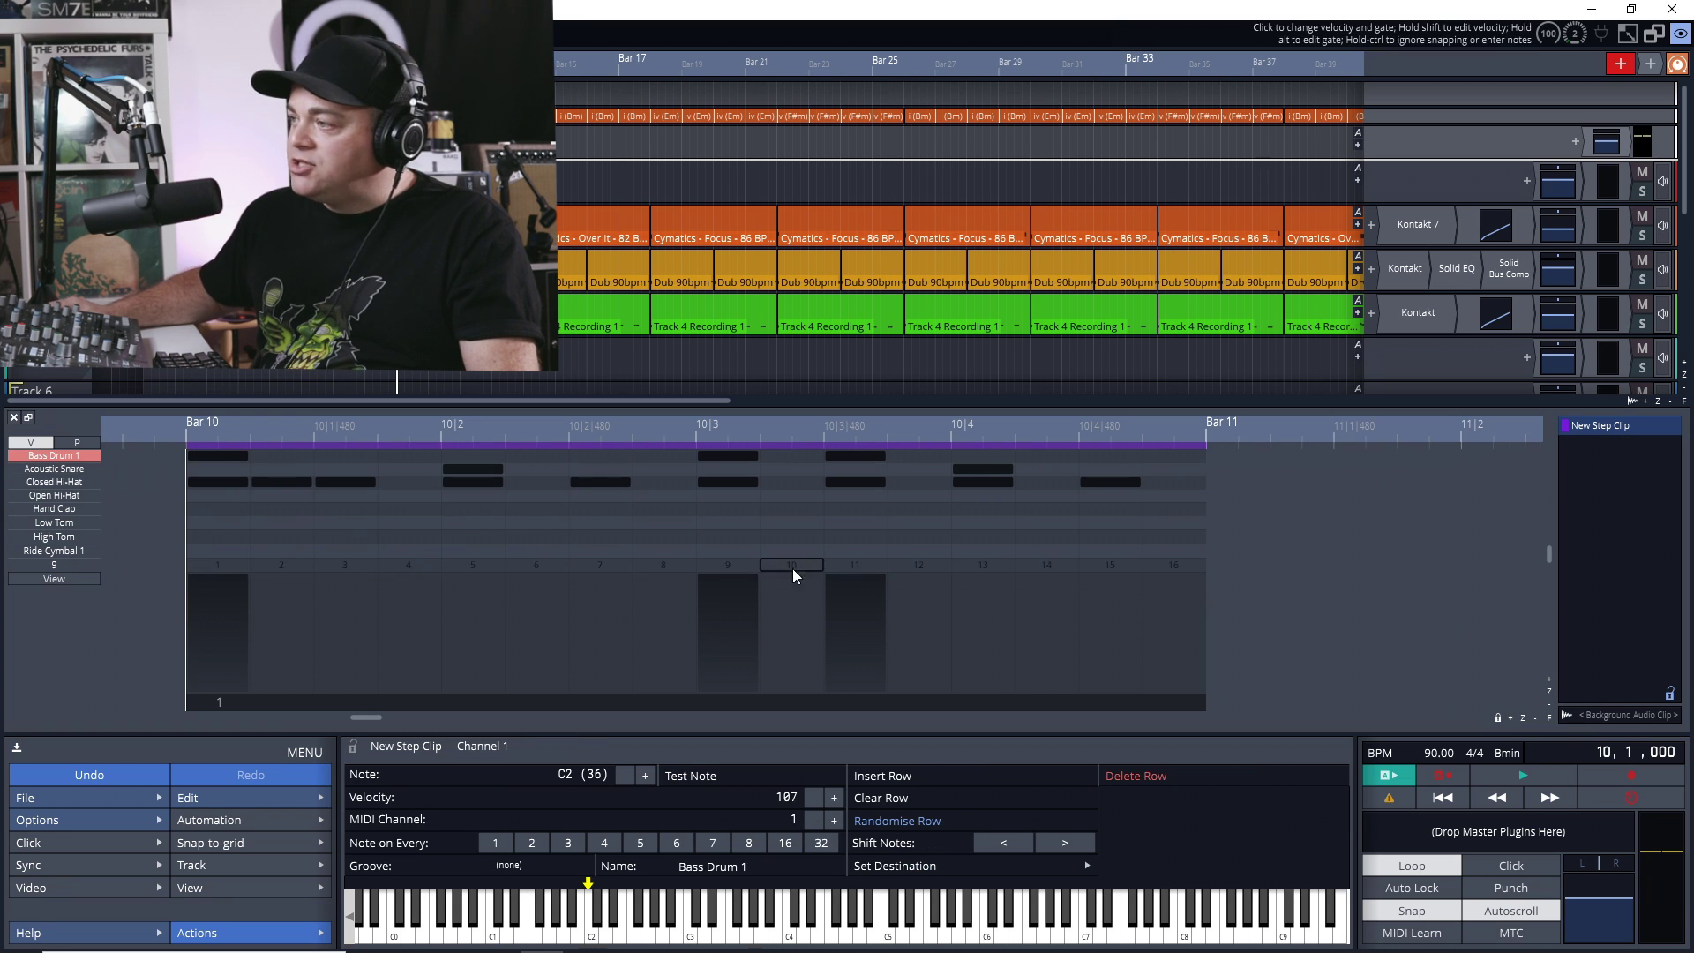
pyautogui.click(218, 629)
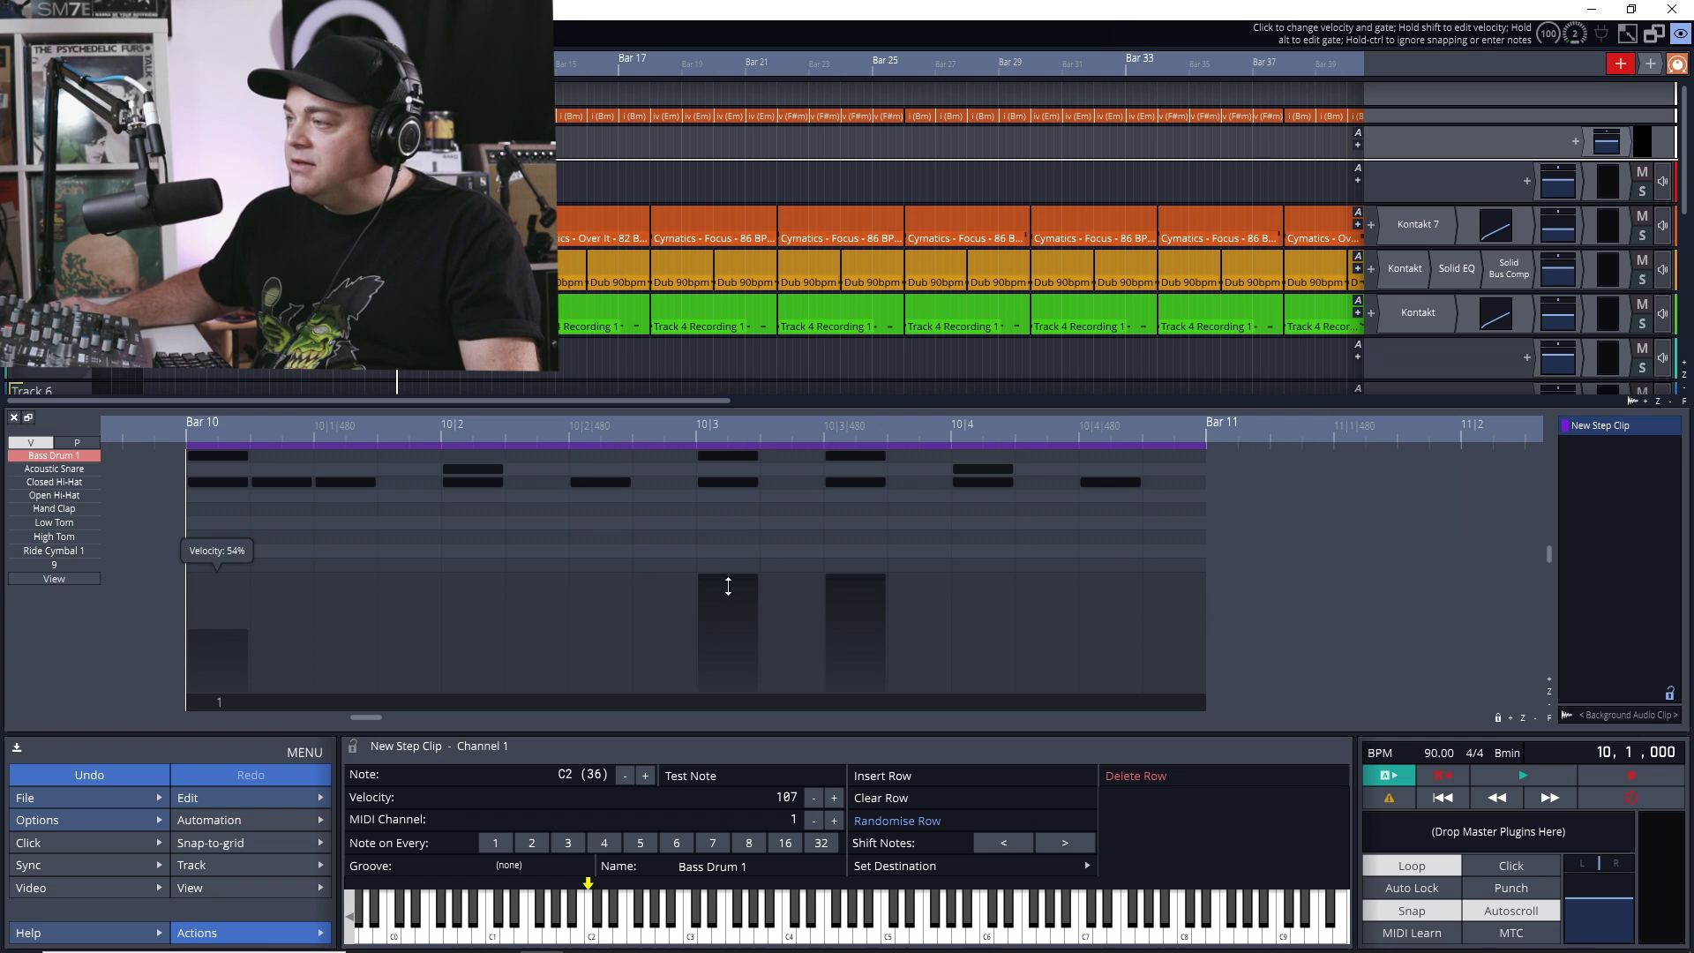
pyautogui.moveTo(727, 587); pyautogui.dragTo(727, 648)
pyautogui.moveTo(855, 617)
pyautogui.mouseDown()
pyautogui.moveTo(869, 632)
pyautogui.moveTo(860, 608)
pyautogui.mouseUp()
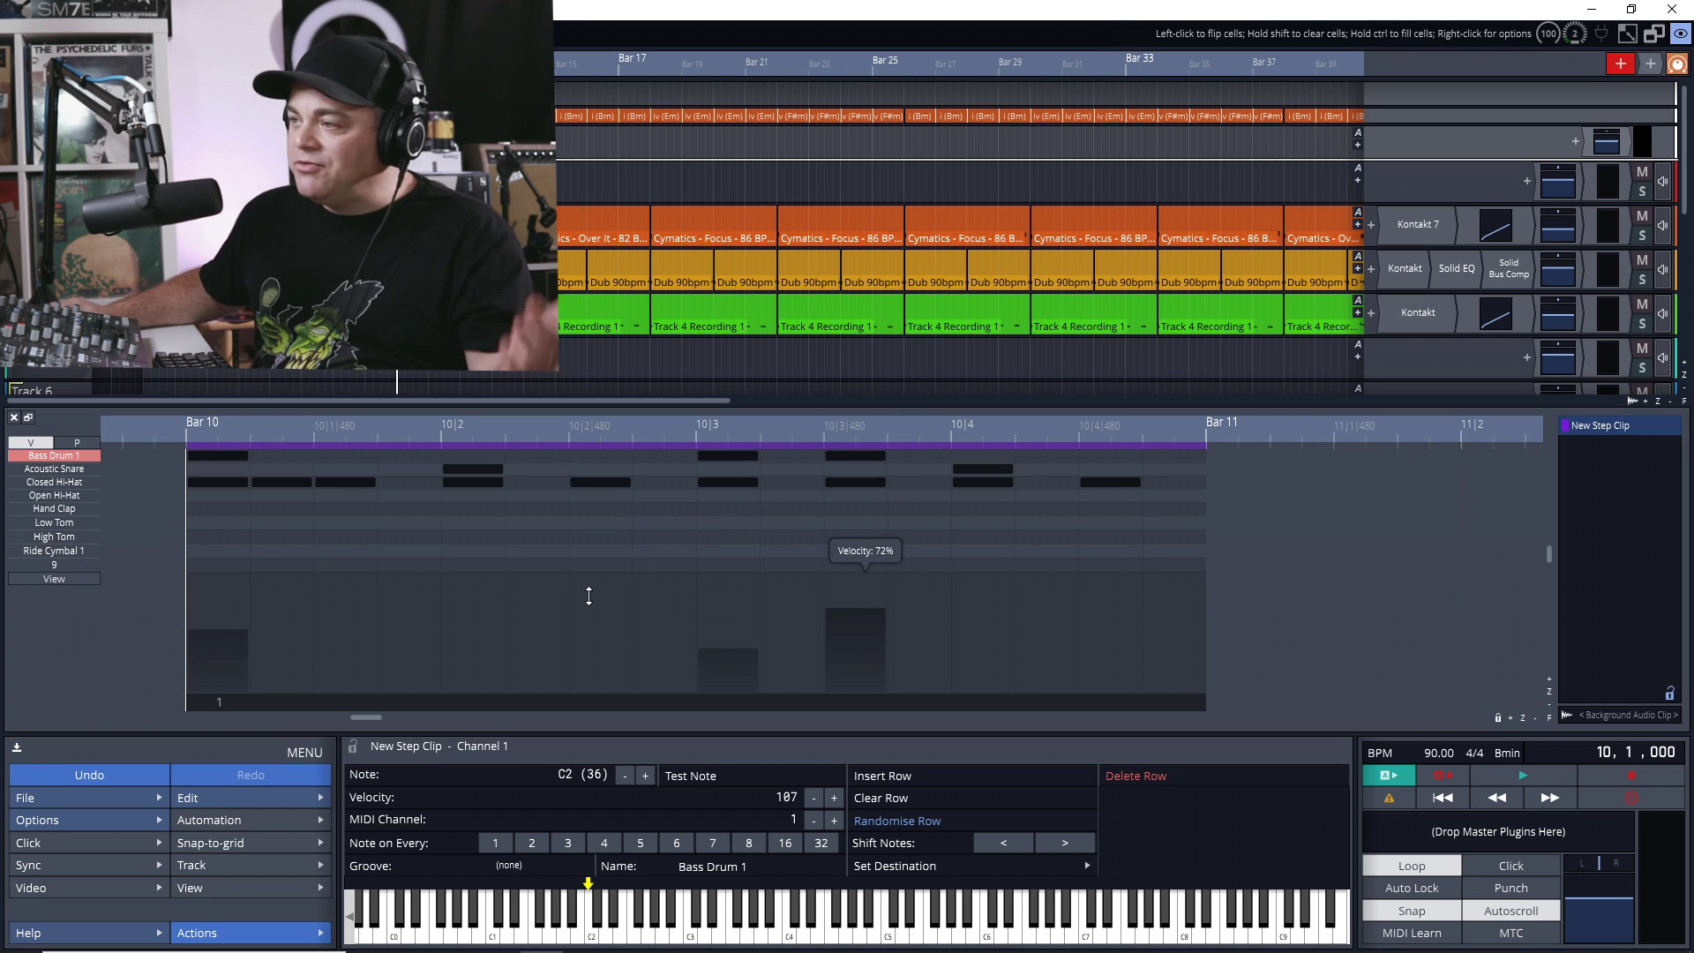
# - Lower the snare at 10|2, set the 10|4 snare to 88%, and soften later closed hi-hats
pyautogui.click(57, 470)
pyautogui.click(472, 629)
pyautogui.click(1000, 588)
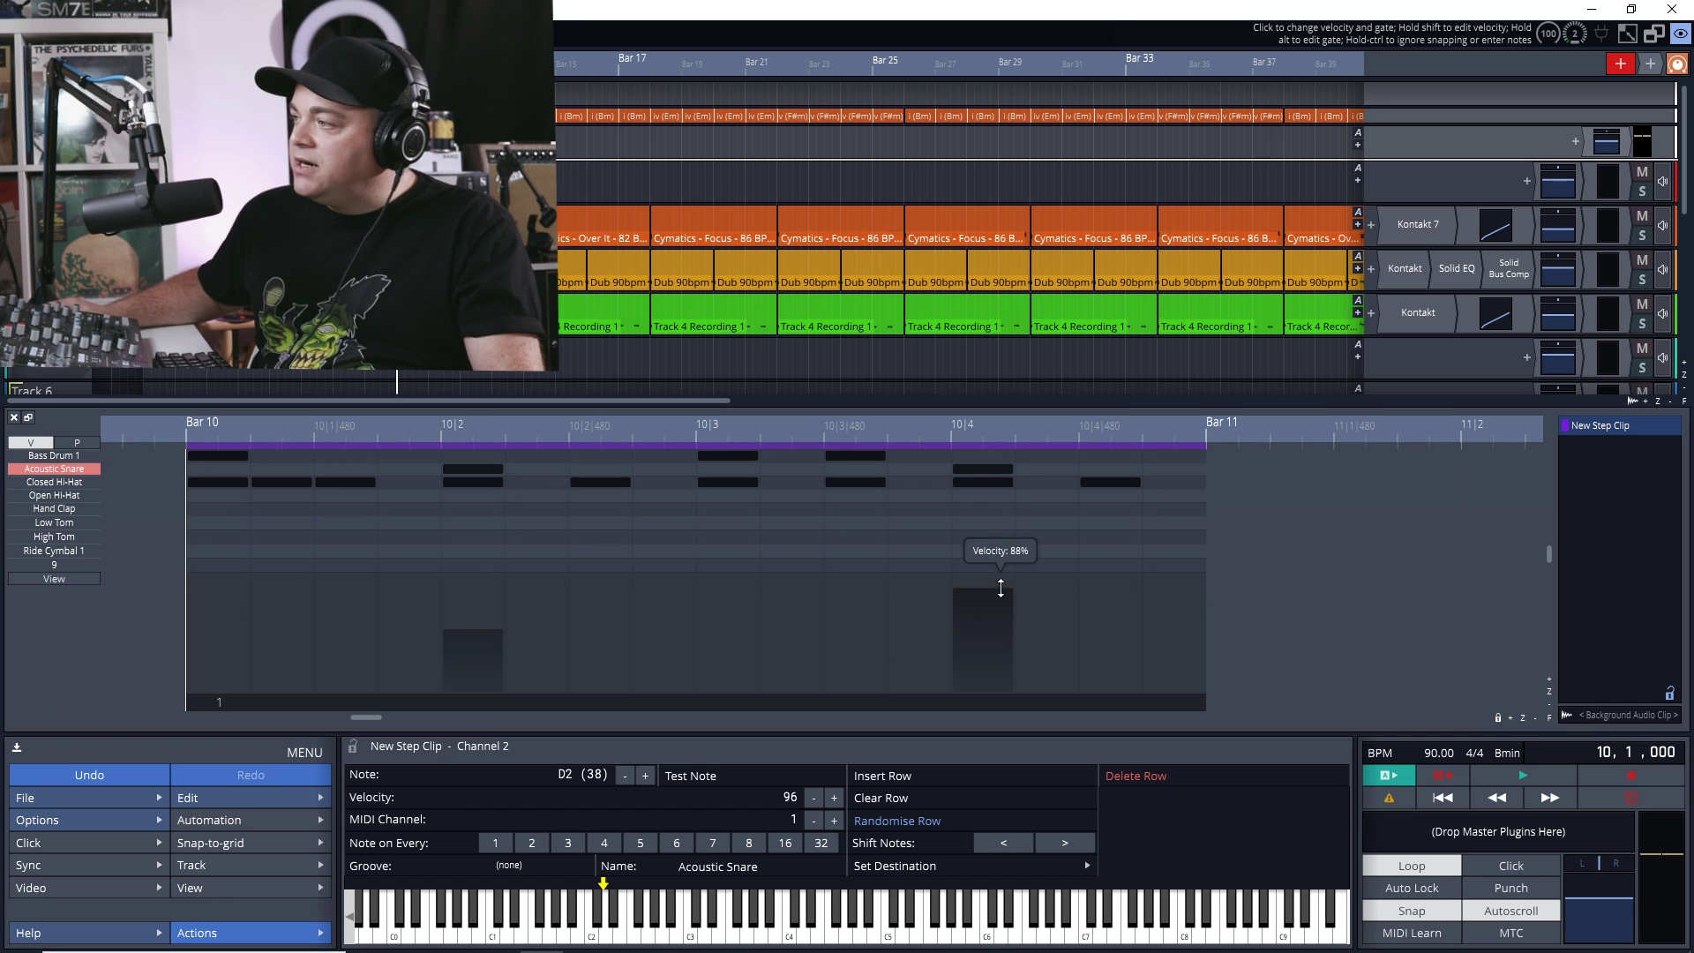
pyautogui.click(96, 482)
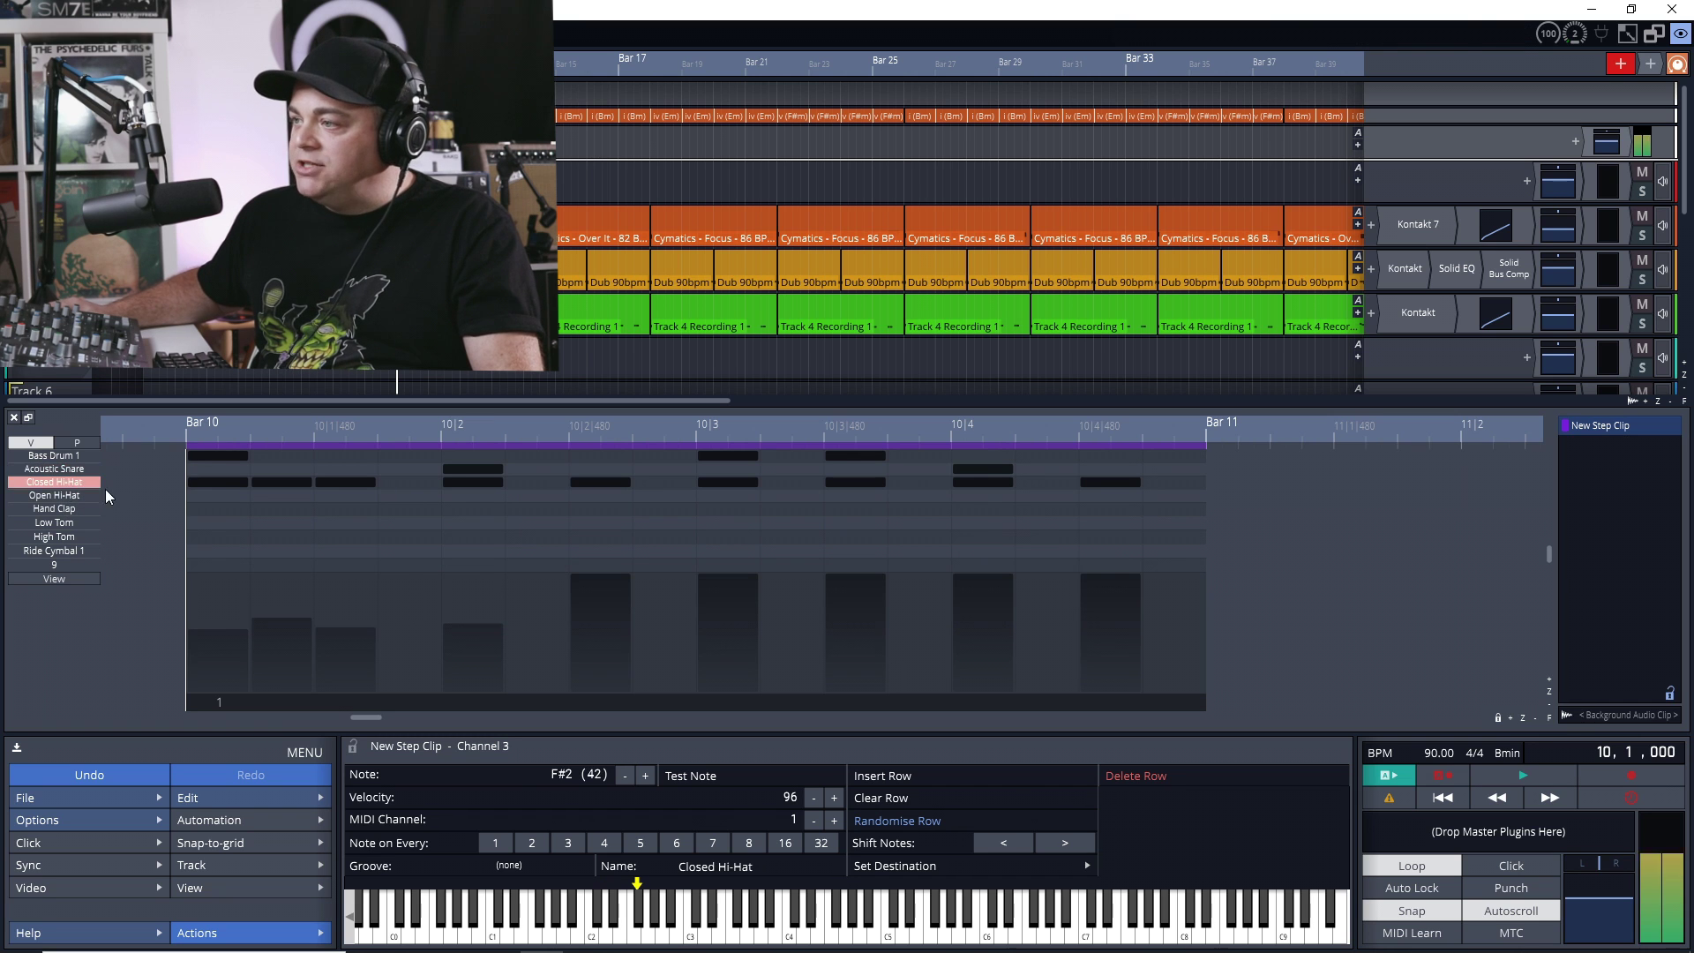
pyautogui.moveTo(876, 603)
pyautogui.mouseDown()
pyautogui.moveTo(911, 653)
pyautogui.moveTo(1006, 608)
pyautogui.moveTo(1050, 647)
pyautogui.moveTo(1113, 631)
pyautogui.mouseUp()
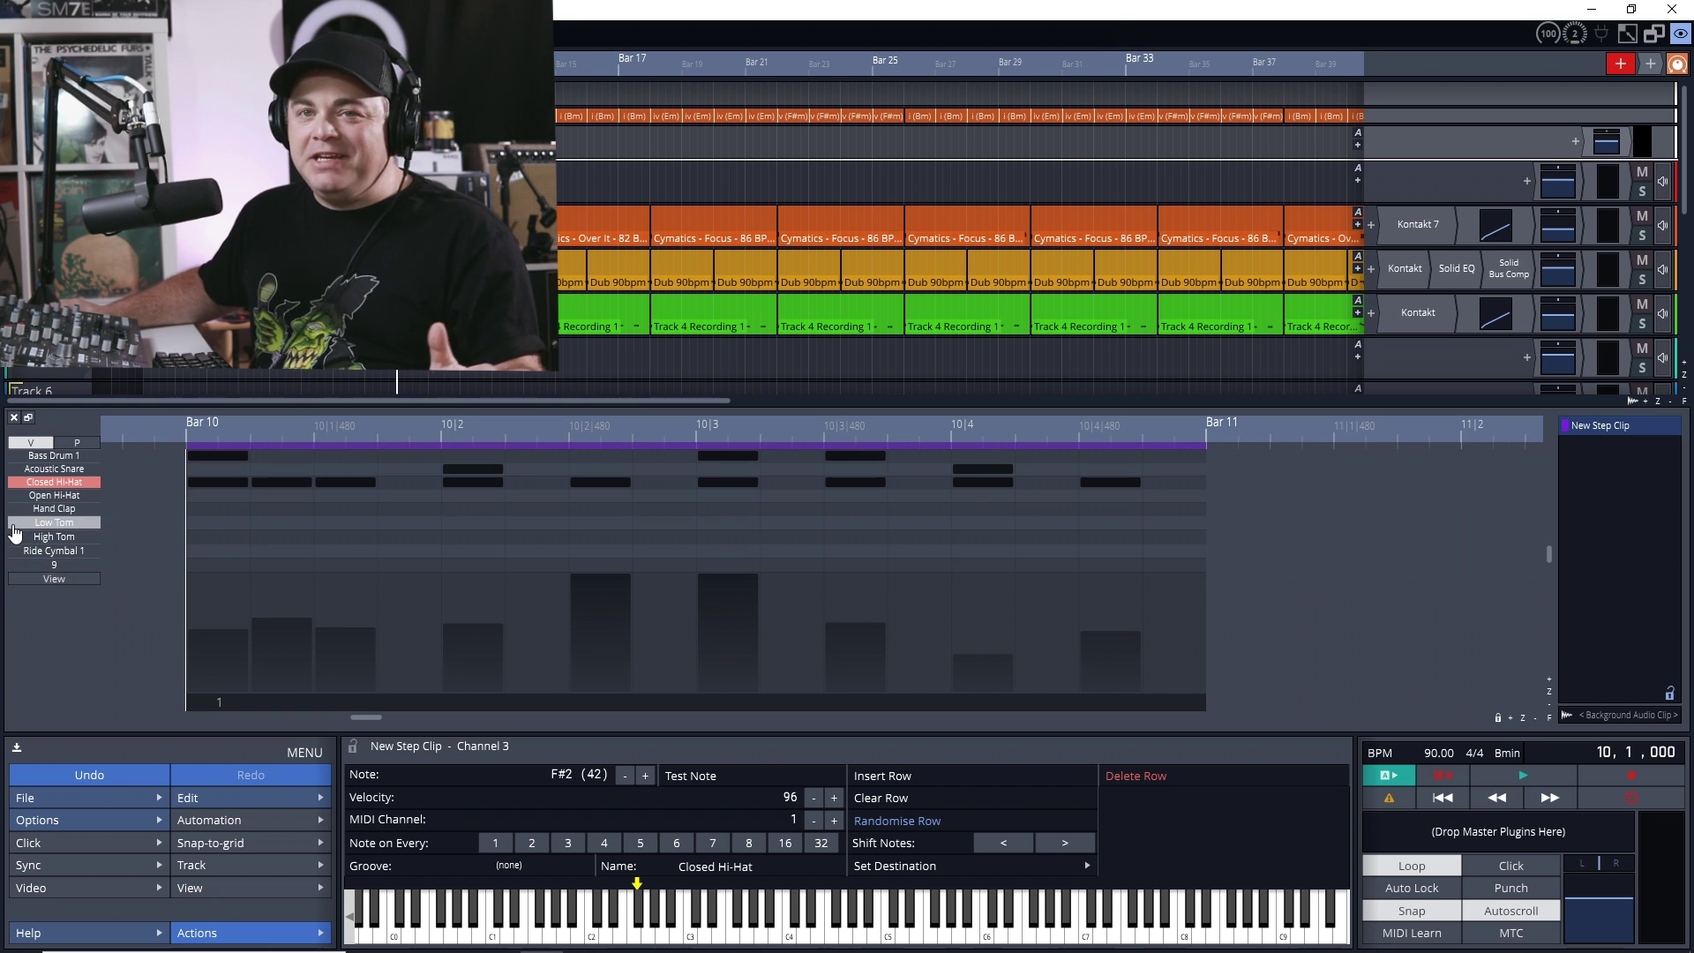
pyautogui.click(78, 442)
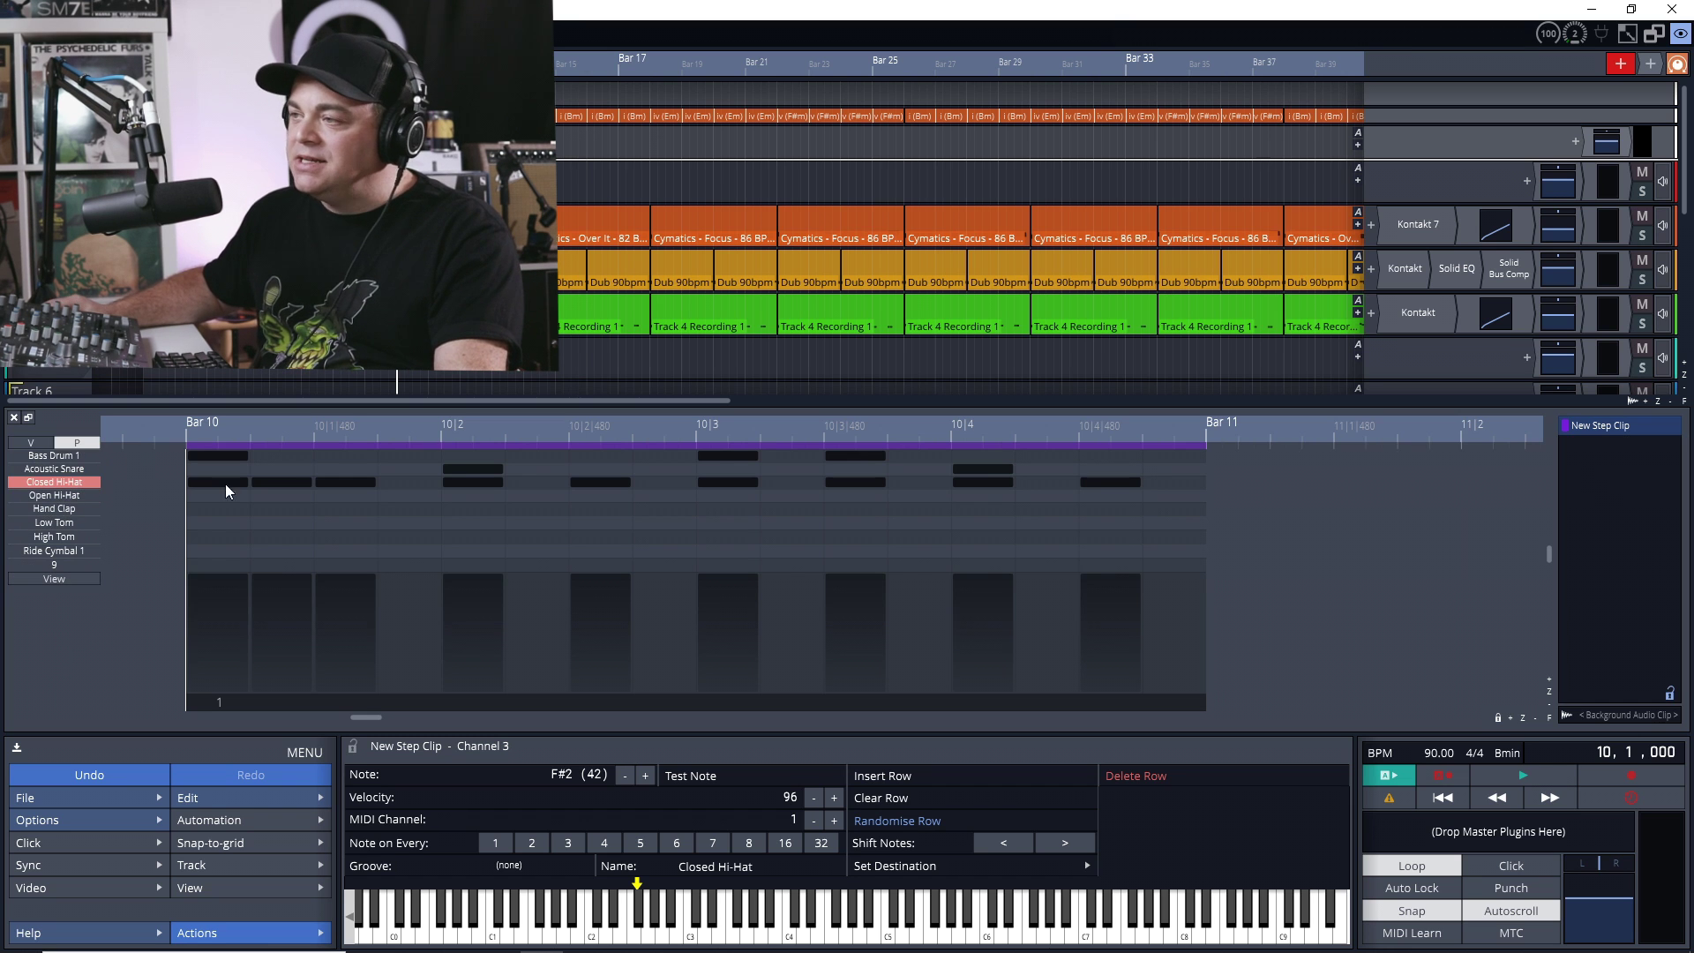
# - Lower hi-hat play chances on step 2, 10|2|480 (70%), 10|3 hits, and halve the last hits
pyautogui.moveTo(294, 572); pyautogui.dragTo(291, 620)
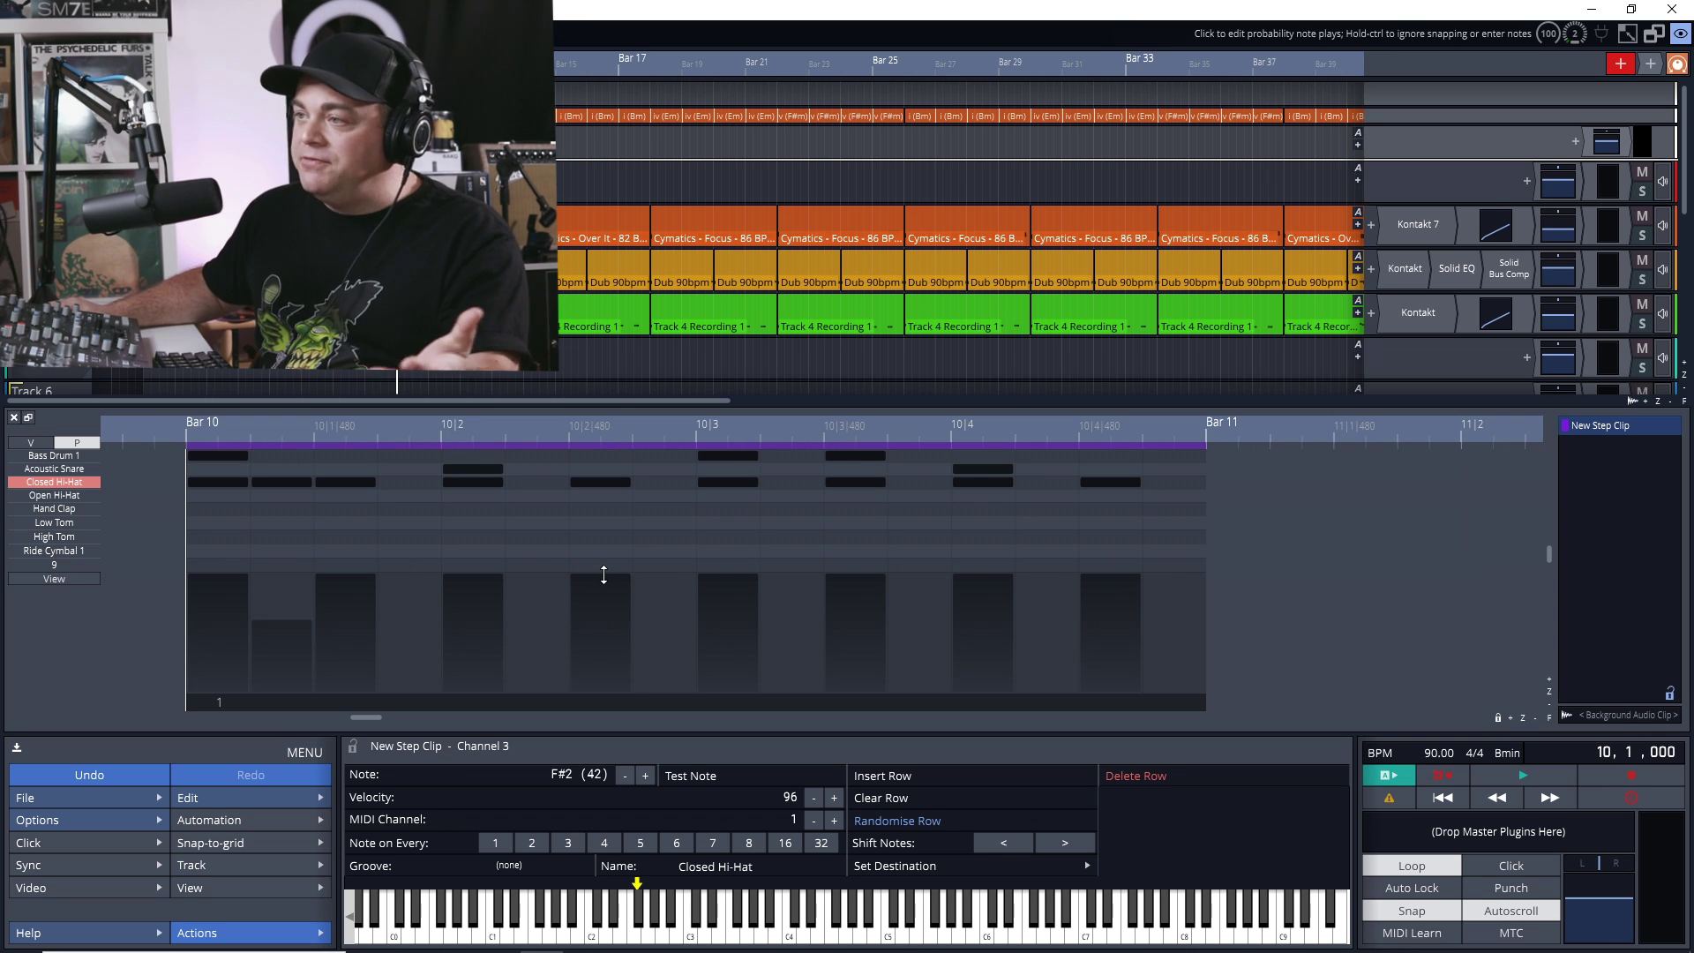
pyautogui.moveTo(601, 580); pyautogui.dragTo(600, 612)
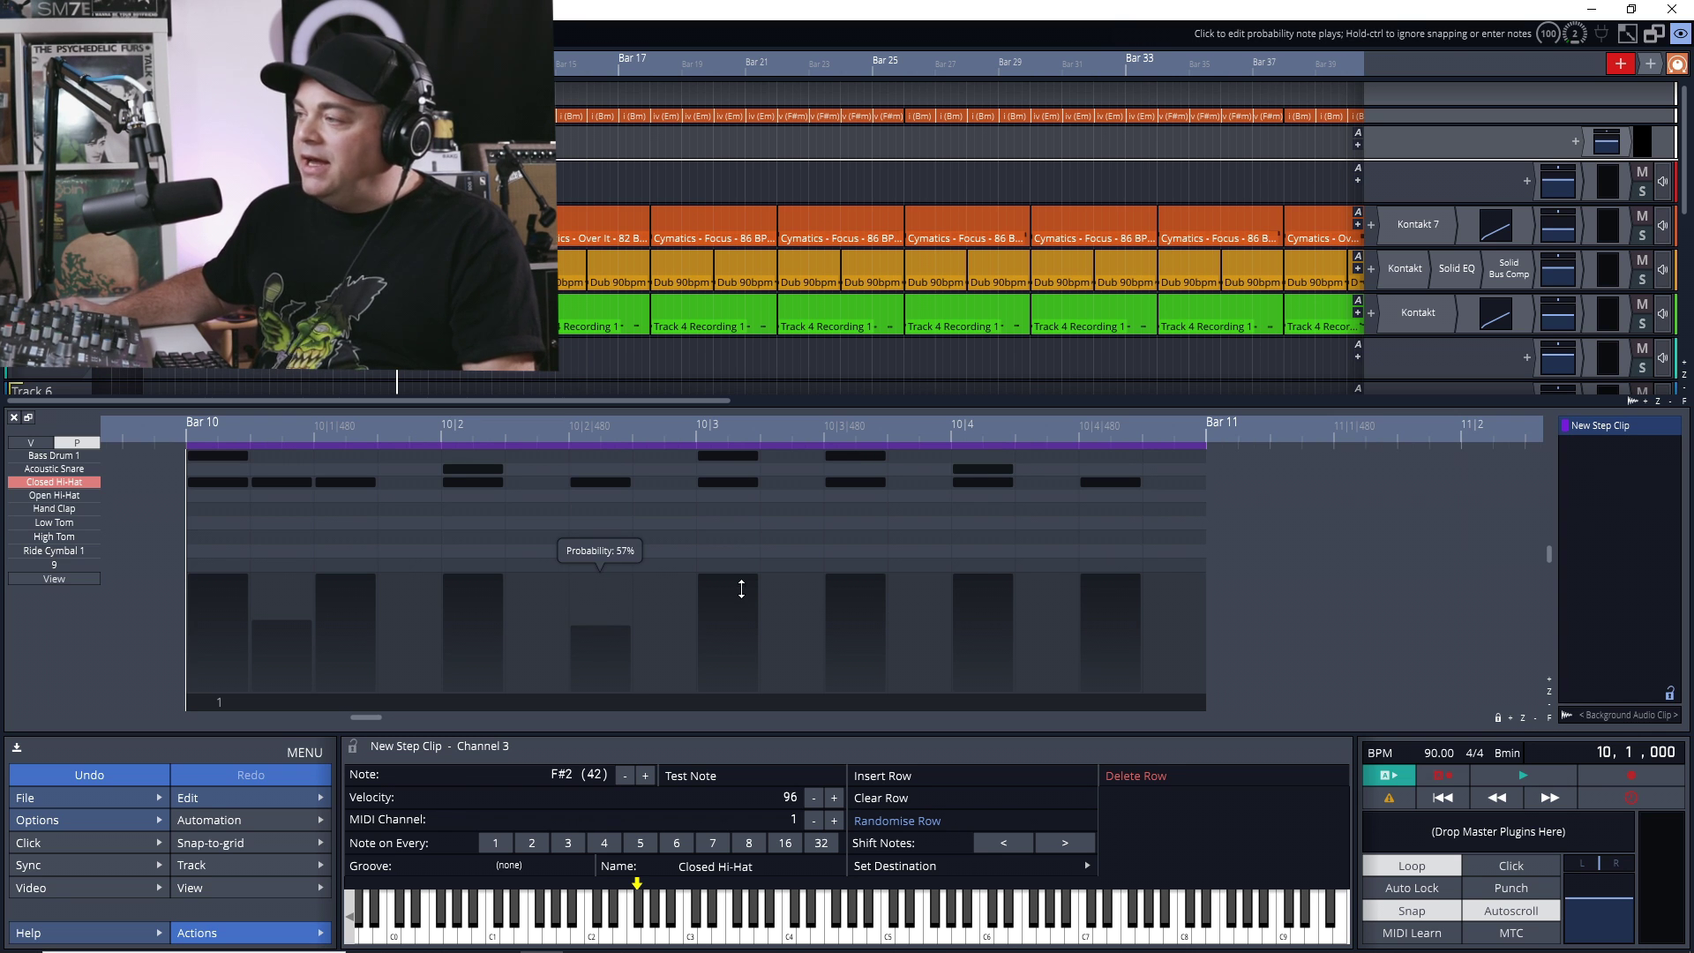
pyautogui.moveTo(741, 588)
pyautogui.mouseDown()
pyautogui.moveTo(746, 604)
pyautogui.moveTo(857, 608)
pyautogui.mouseUp()
pyautogui.moveTo(1012, 590)
pyautogui.mouseDown()
pyautogui.moveTo(997, 649)
pyautogui.moveTo(1122, 610)
pyautogui.moveTo(1116, 635)
pyautogui.mouseUp()
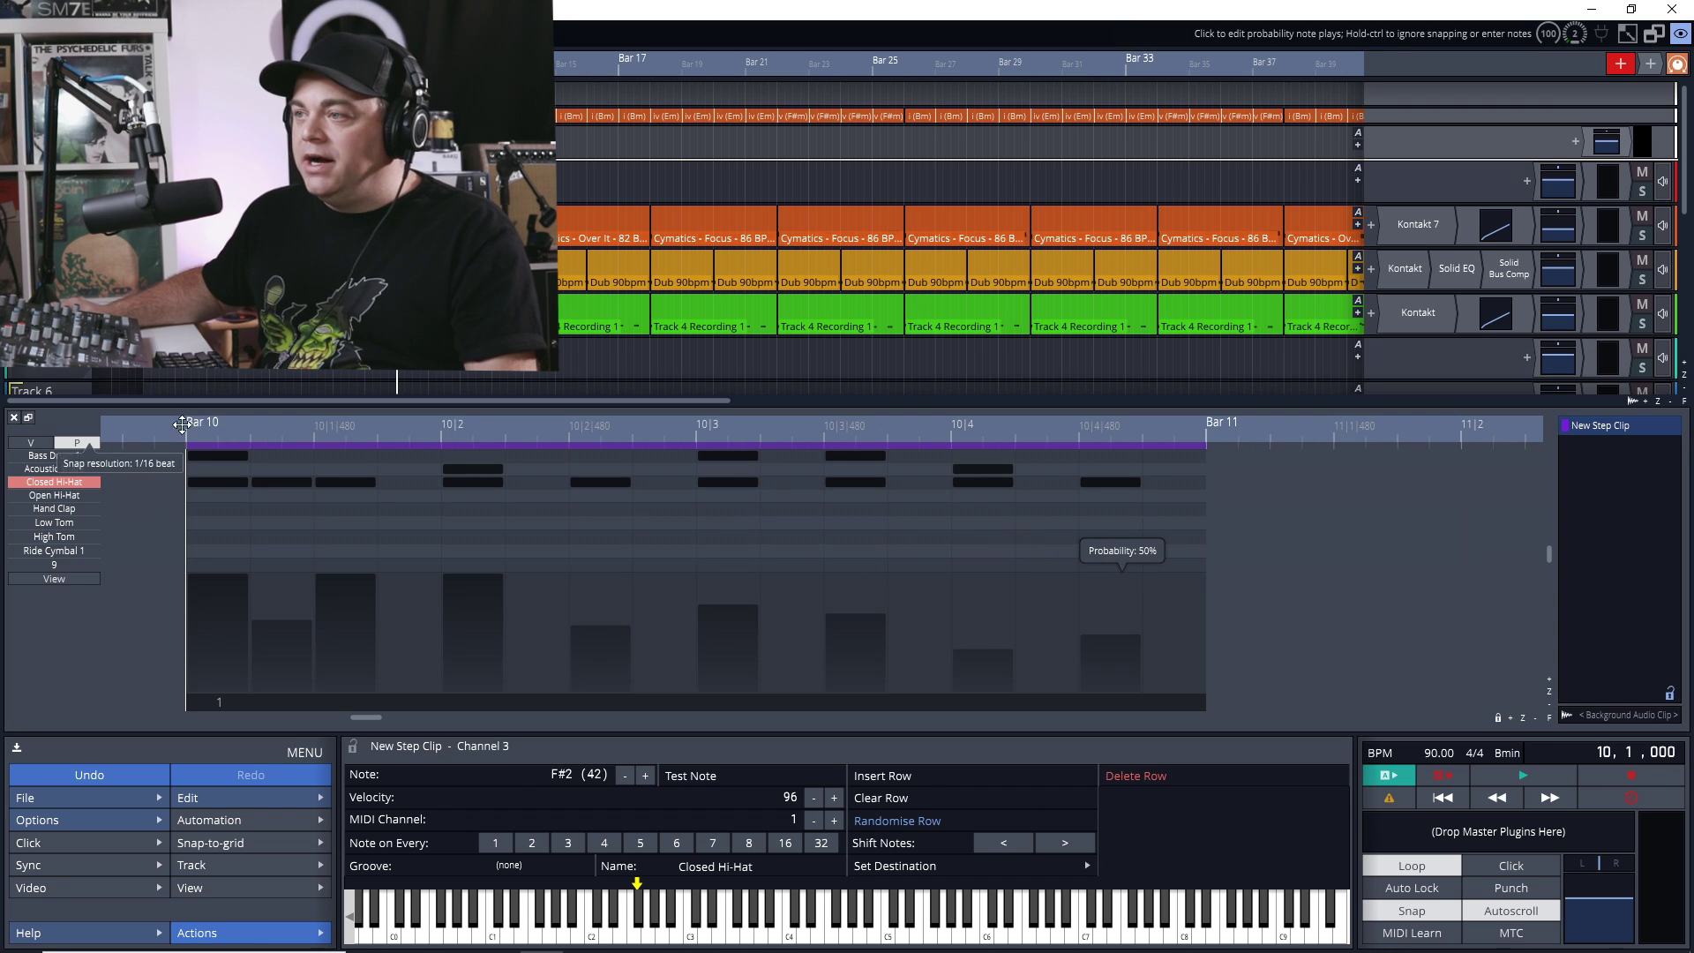
pyautogui.click(36, 440)
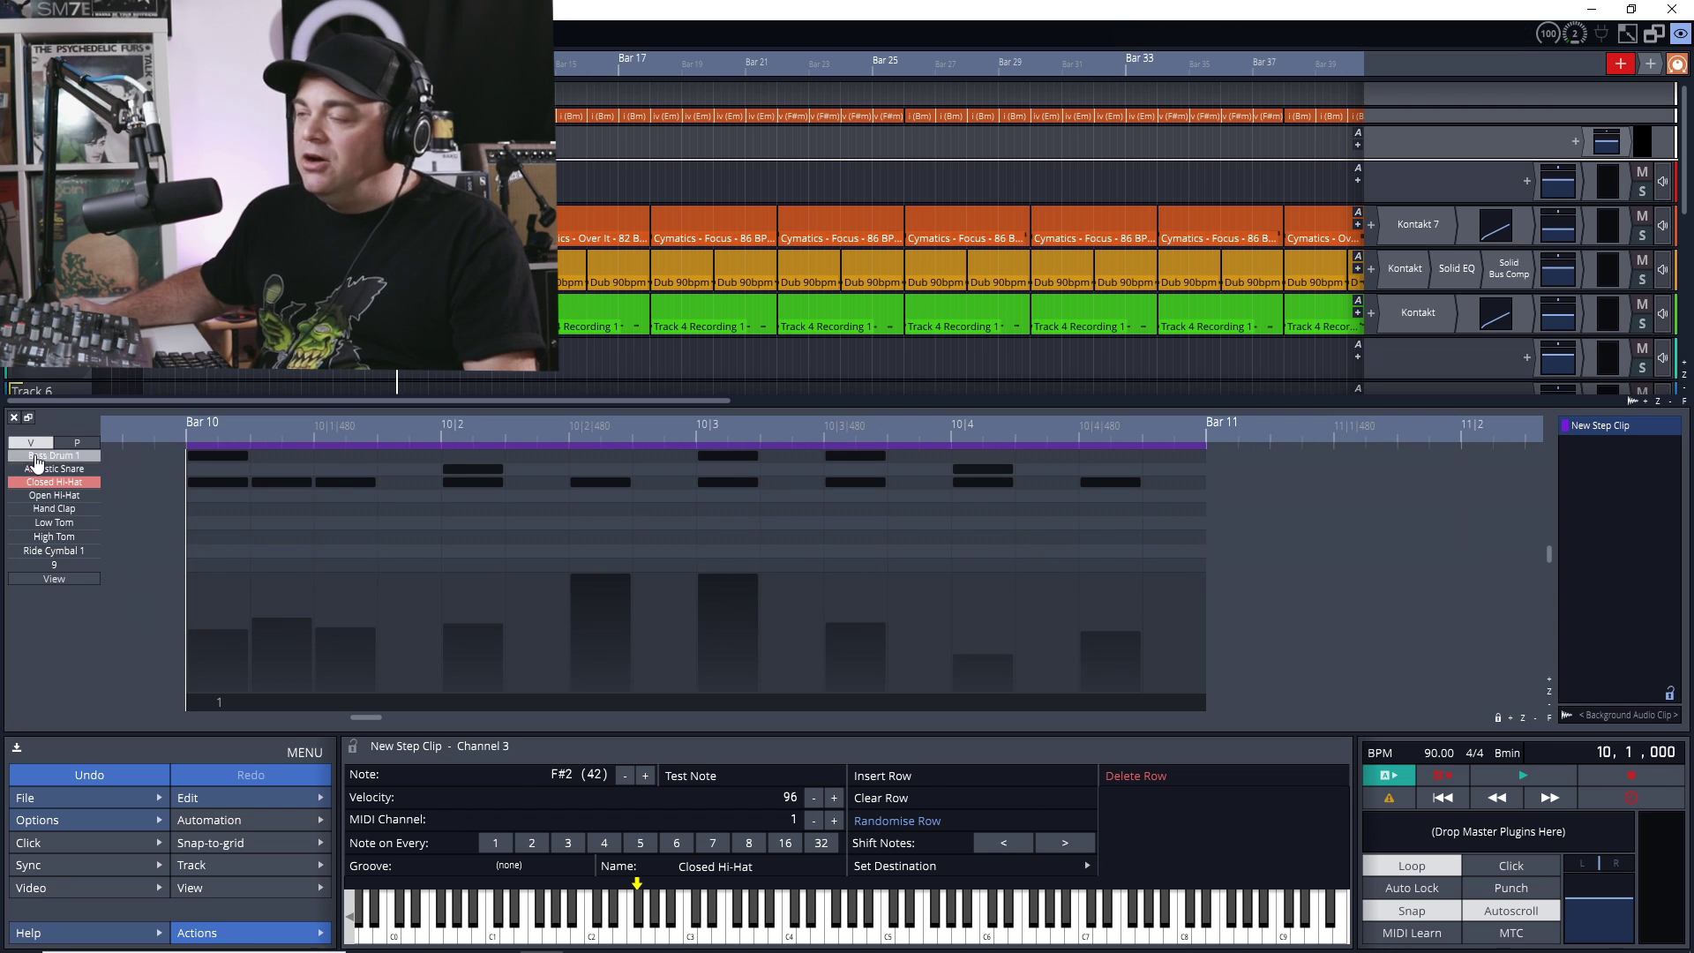
pyautogui.click(32, 443)
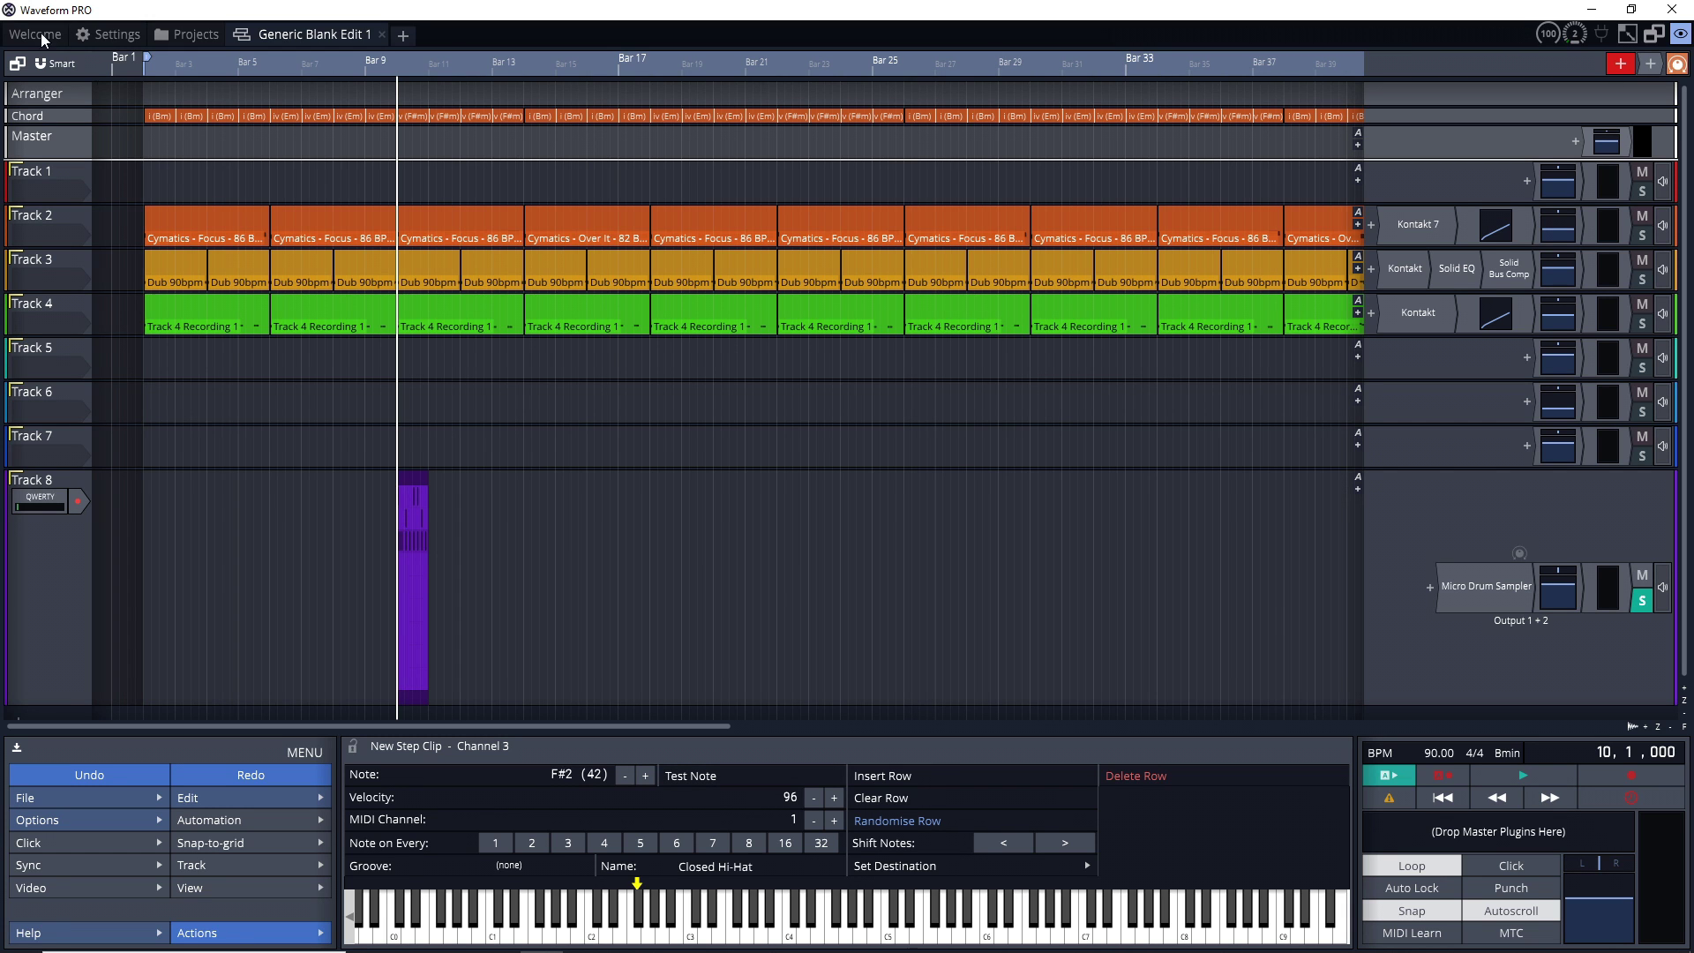
# - View the Arturia MiniLab mkII input properties in the MIDI Devices settings
pyautogui.click(104, 33)
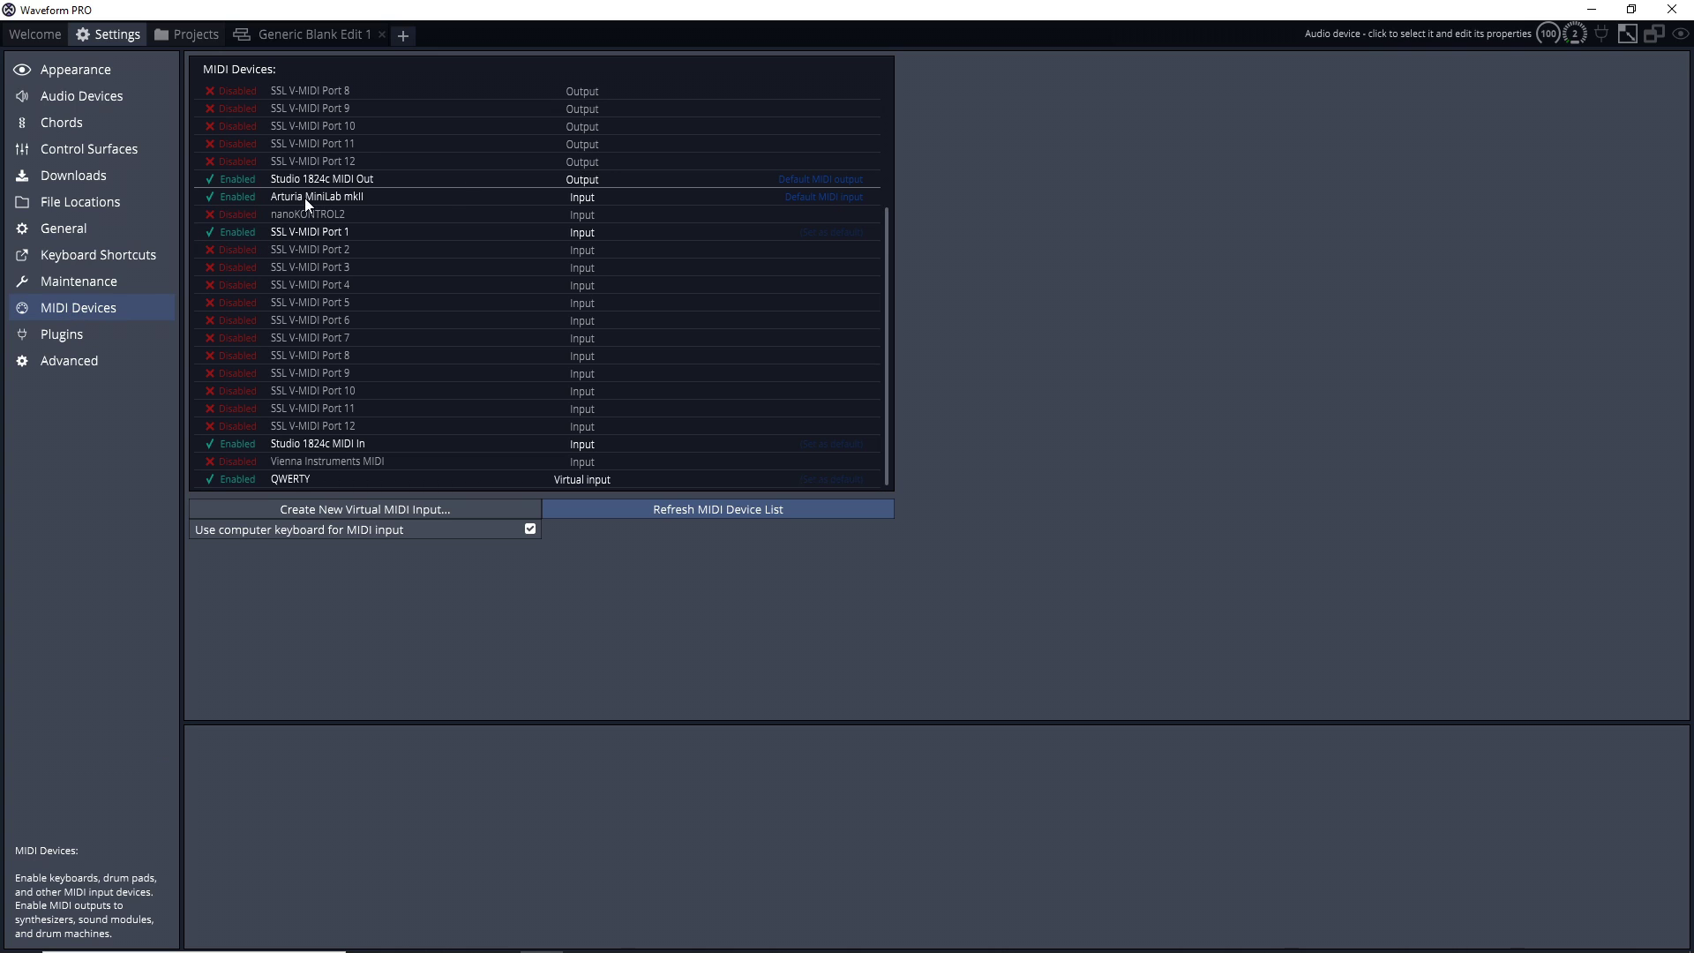
pyautogui.click(235, 195)
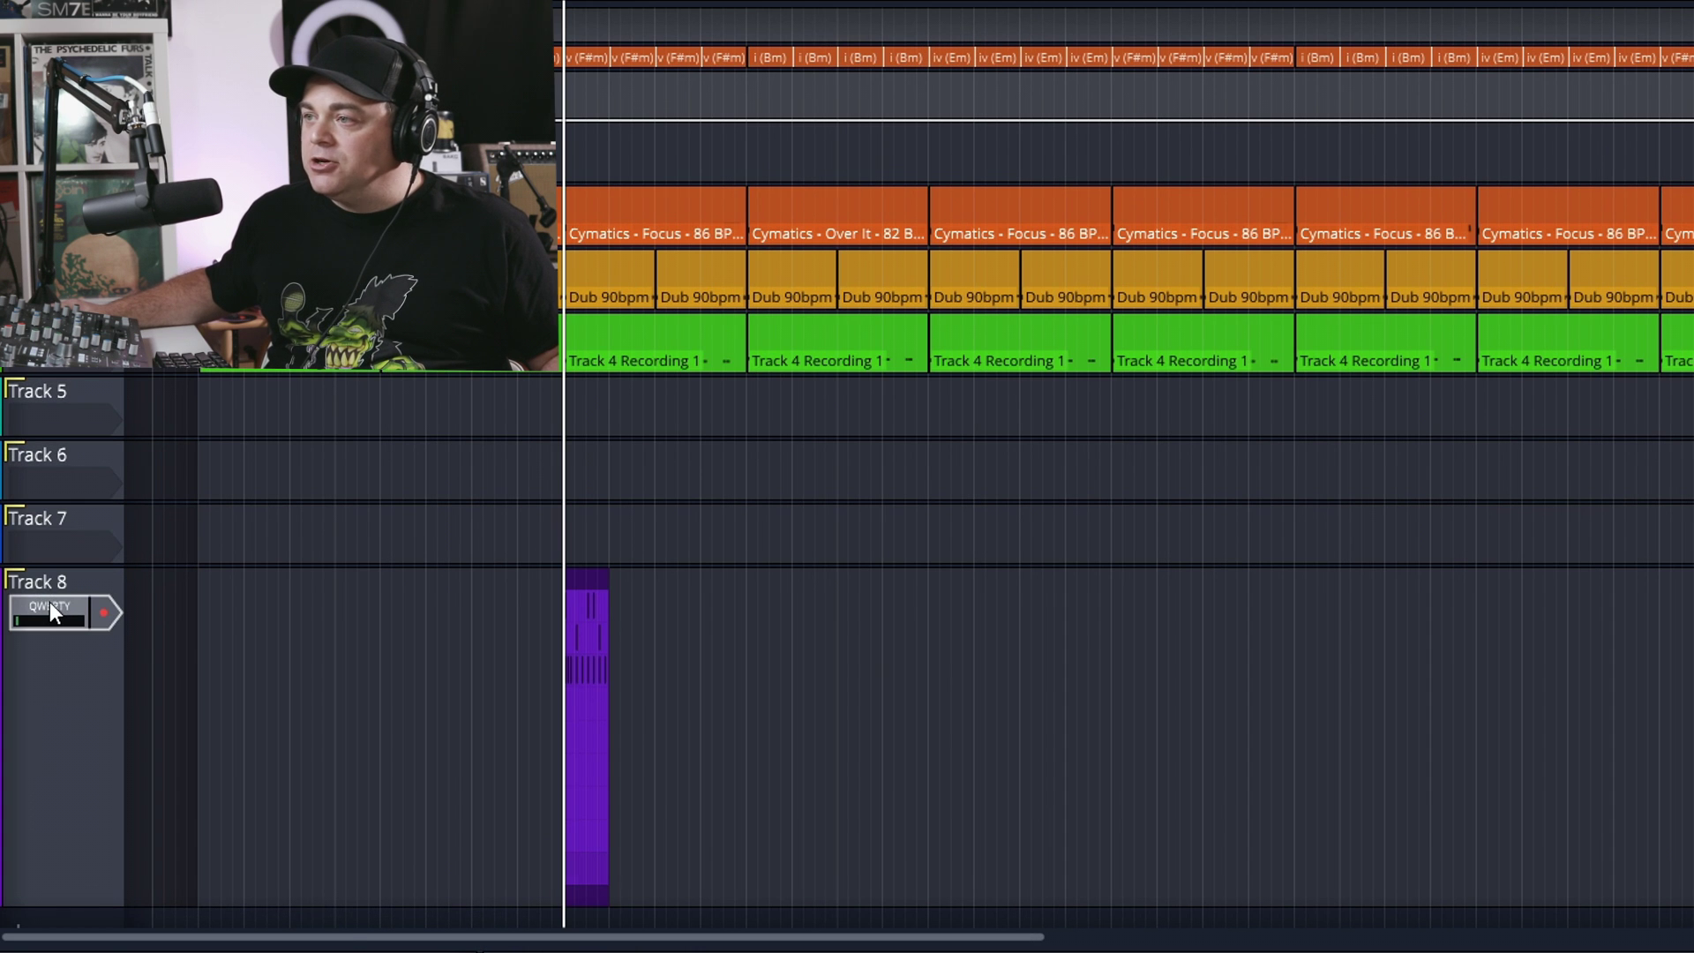
# - Switch Track 8's input to the Arturia MiniLab mkII
pyautogui.click(39, 496)
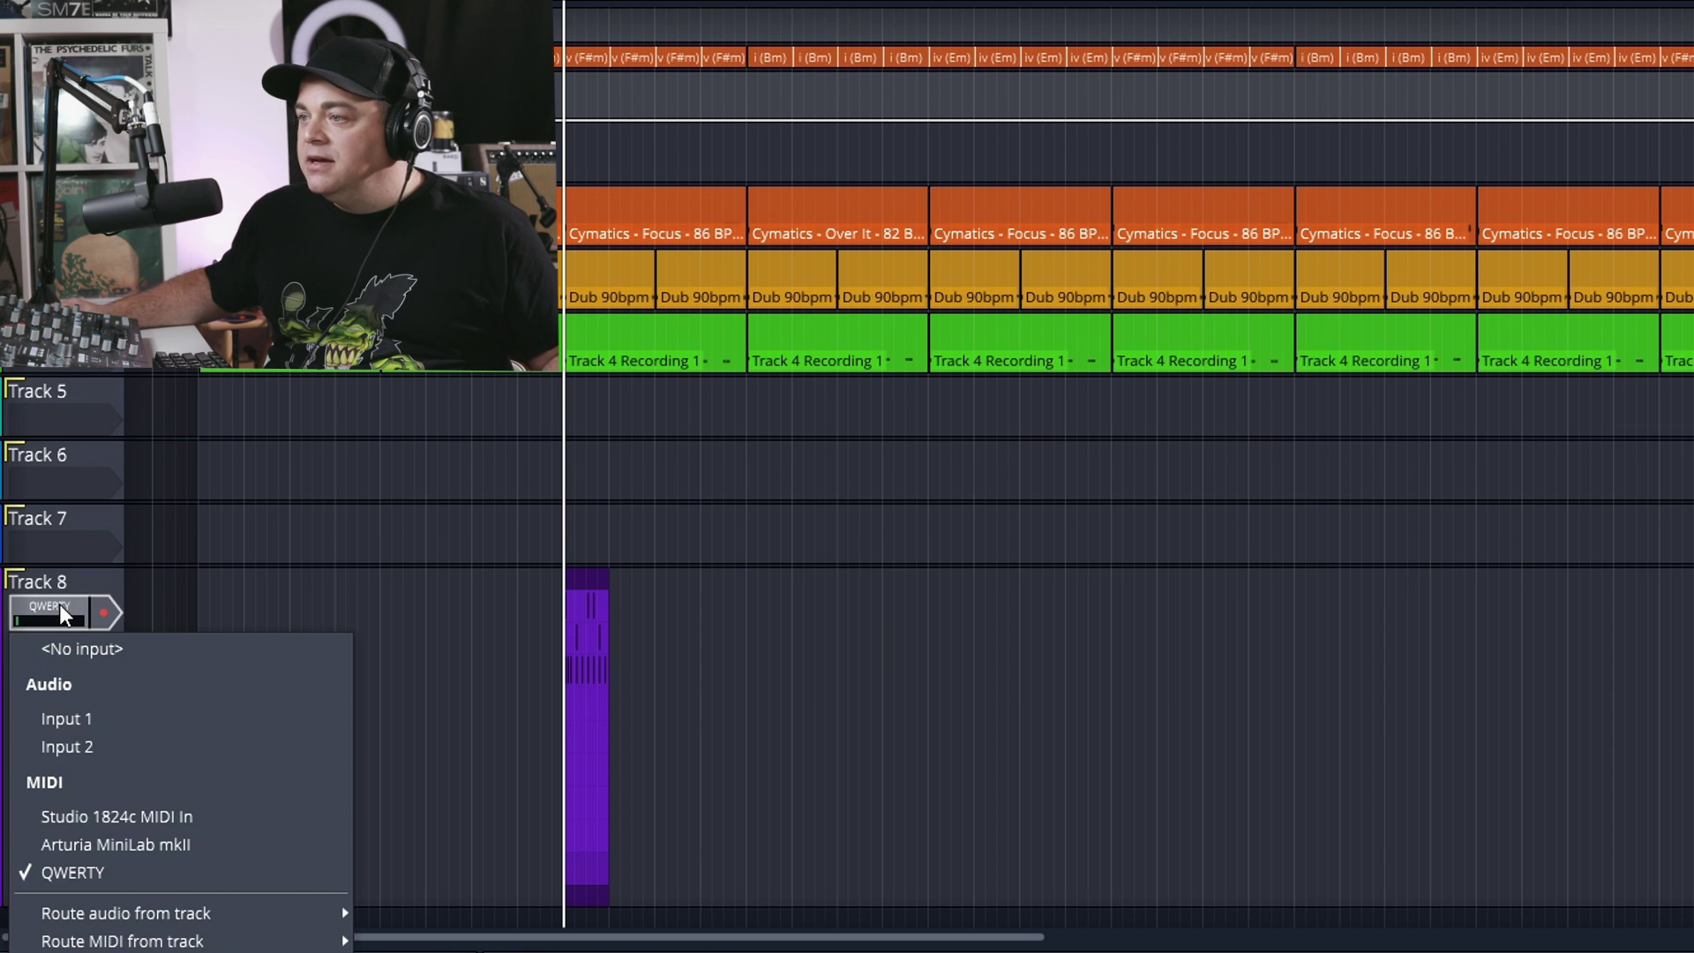
pyautogui.click(108, 845)
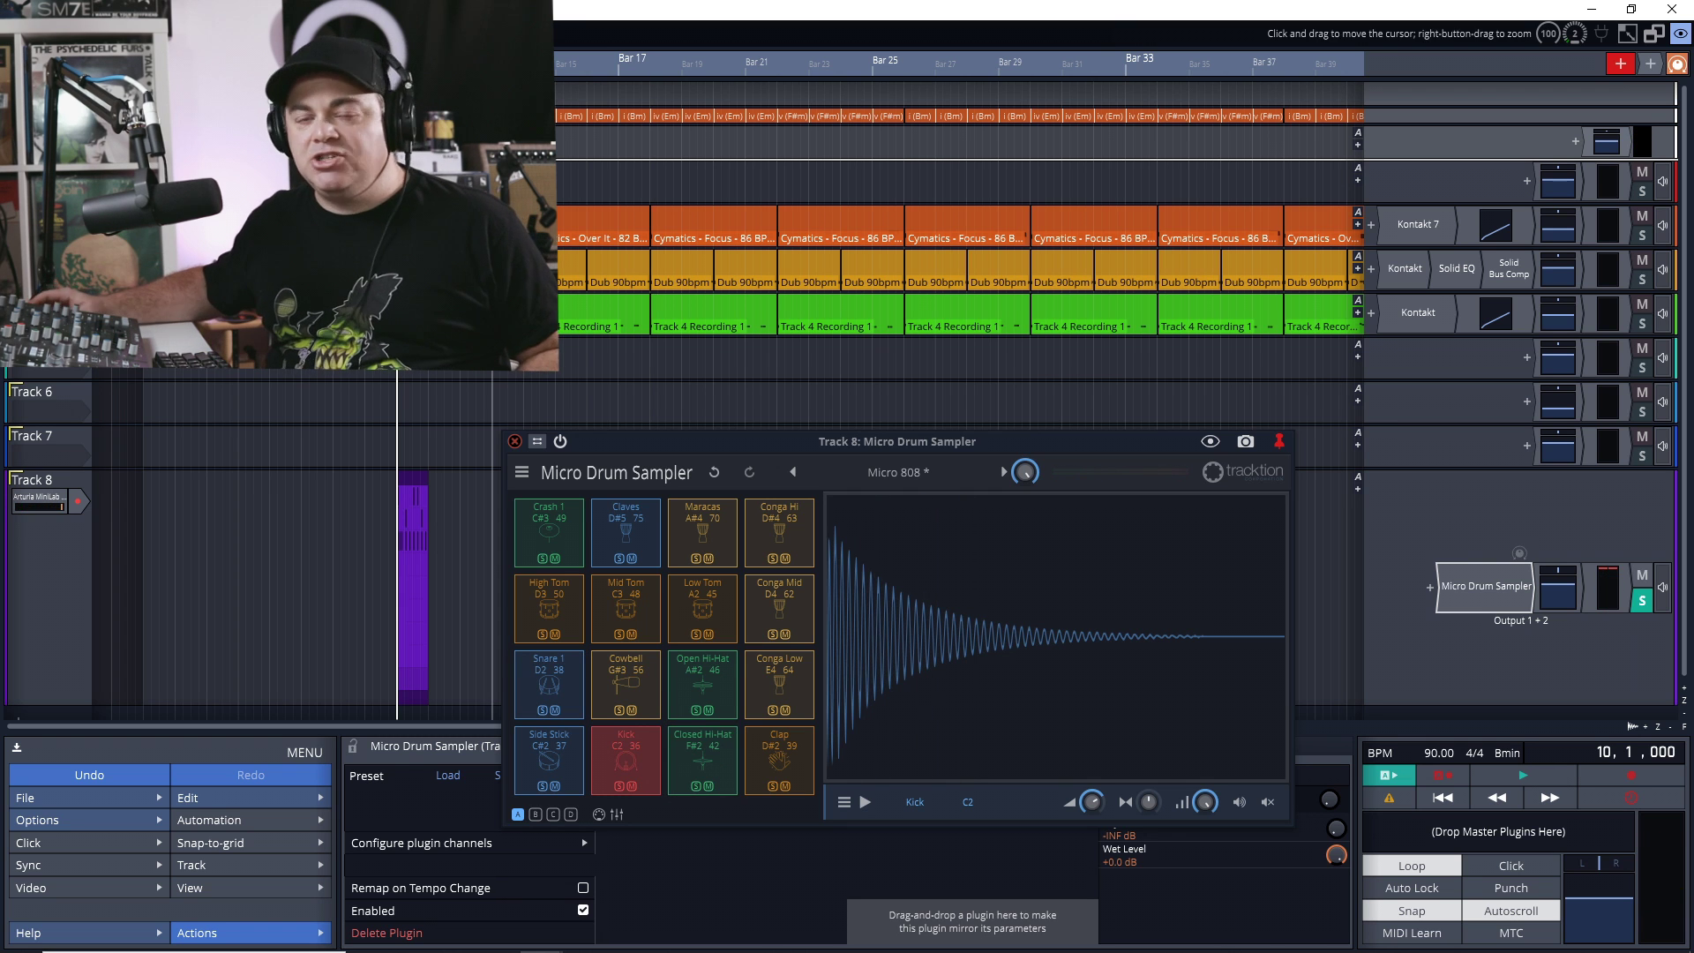
# - Delete the purple step clip from Track 8 and close the Micro Drum Sampler window
pyautogui.click(409, 480)
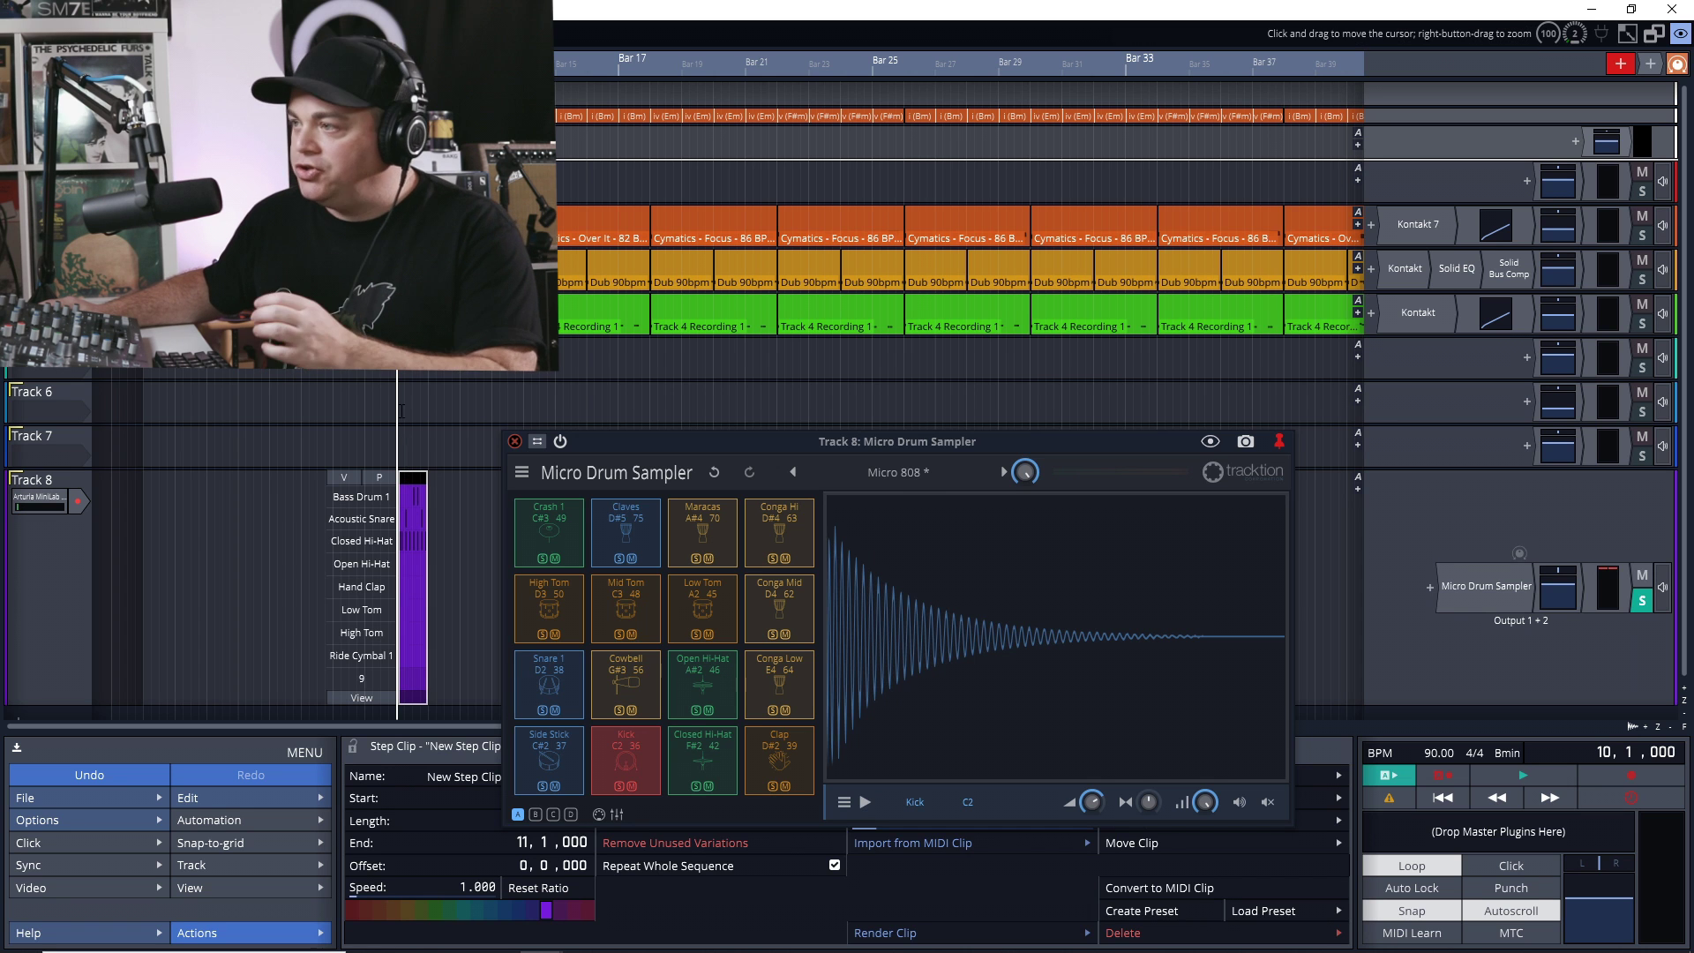
pyautogui.press('Delete')
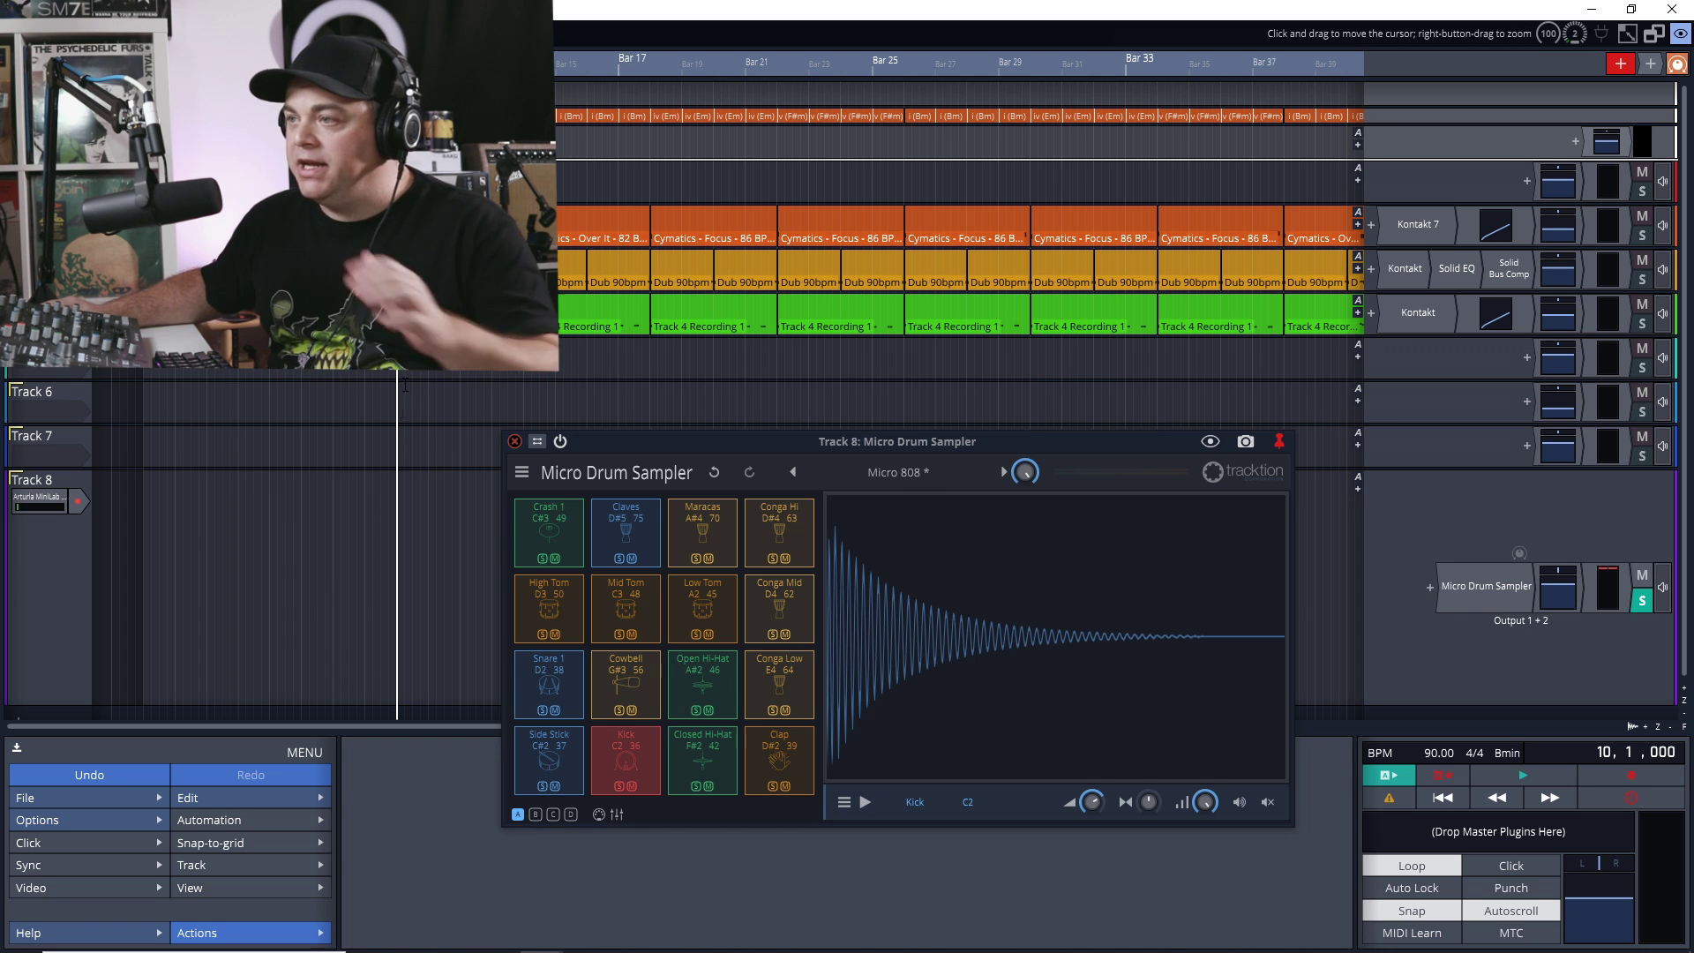
pyautogui.click(78, 504)
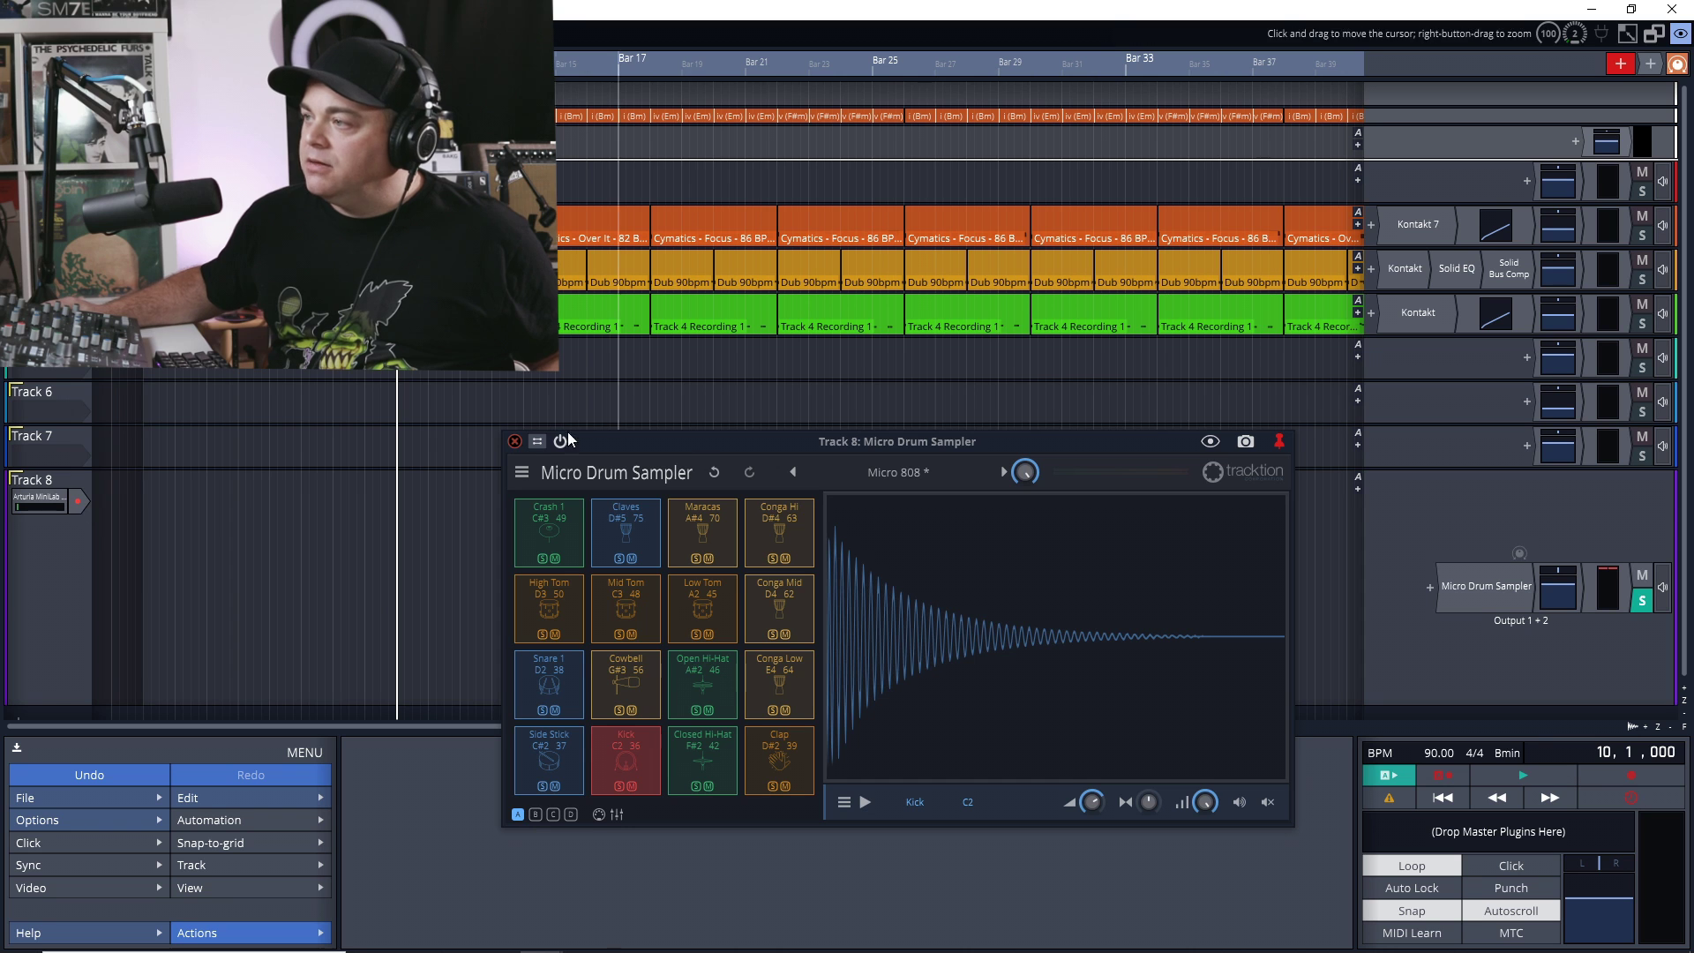
pyautogui.click(515, 442)
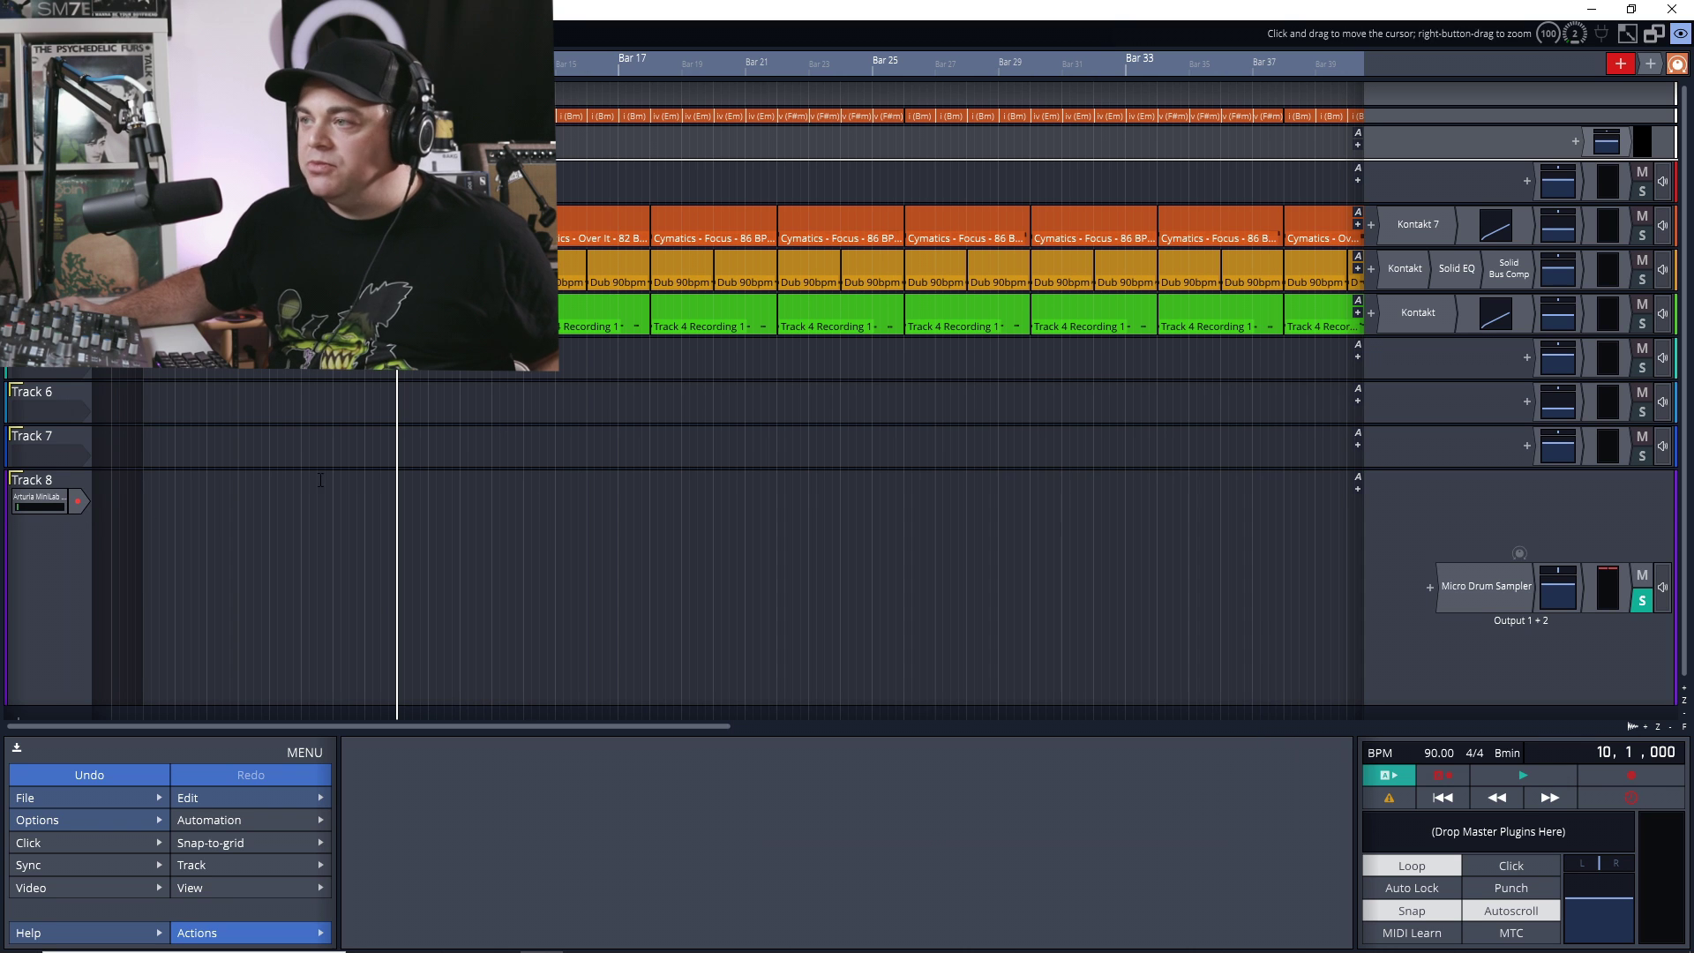
# - Arm Track 8 and record a live MIDI take from bar 2, creating Track 8 Recording 1
pyautogui.click(78, 503)
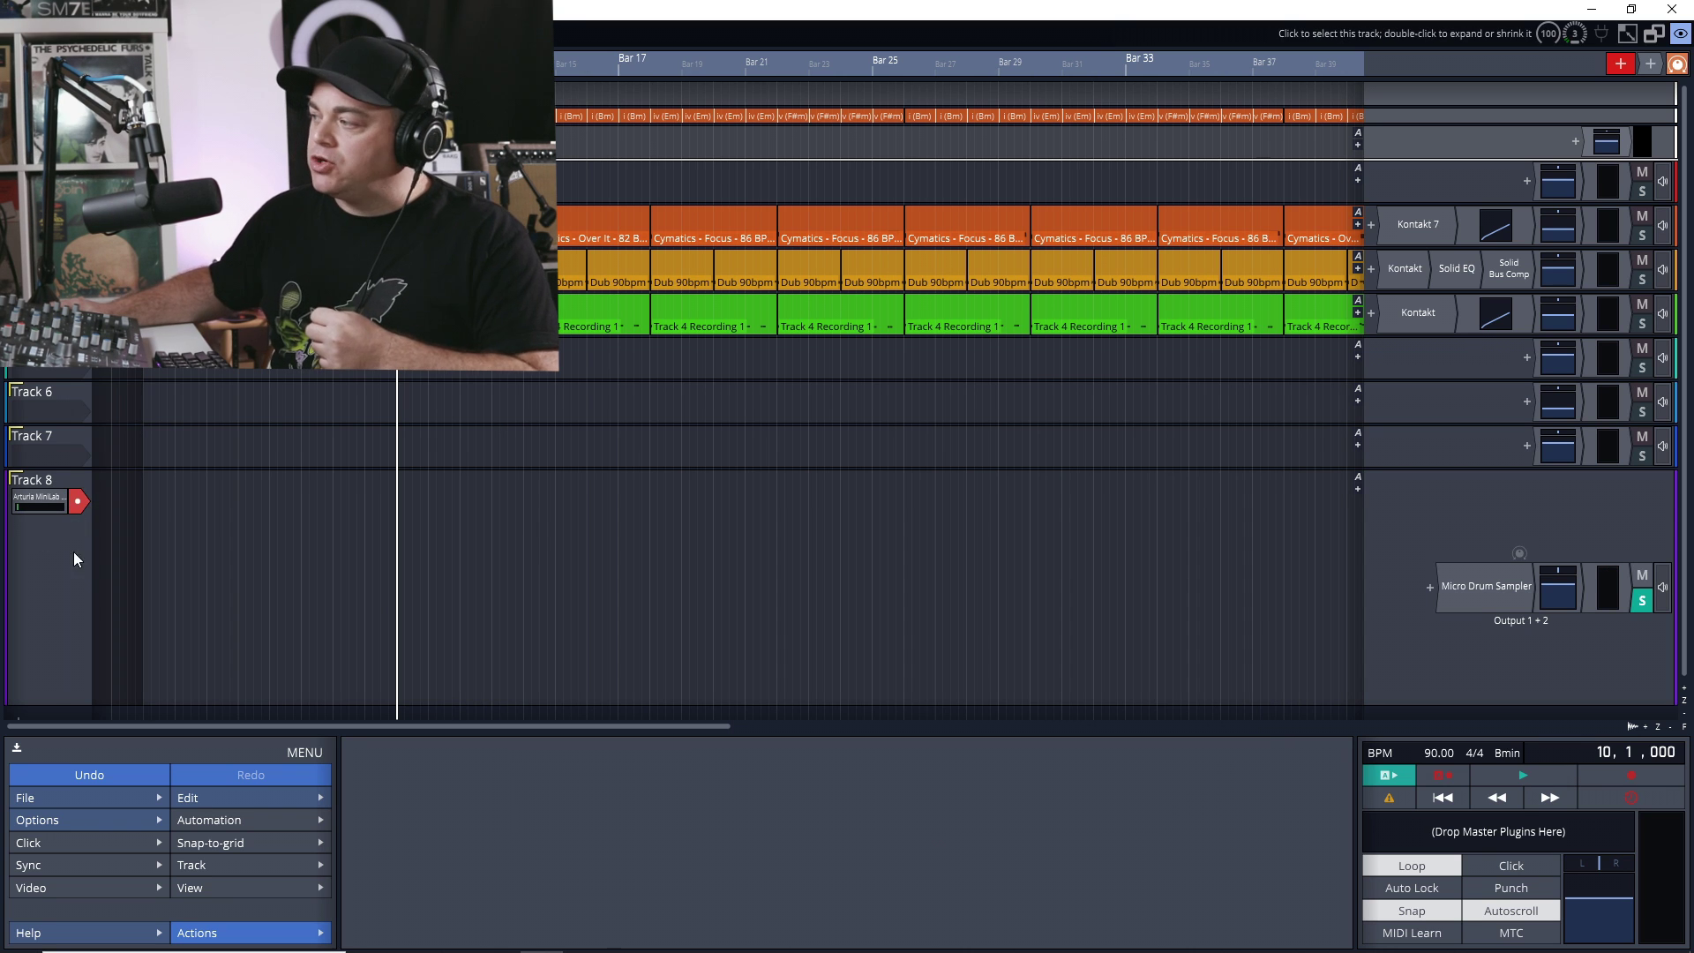
pyautogui.click(1623, 777)
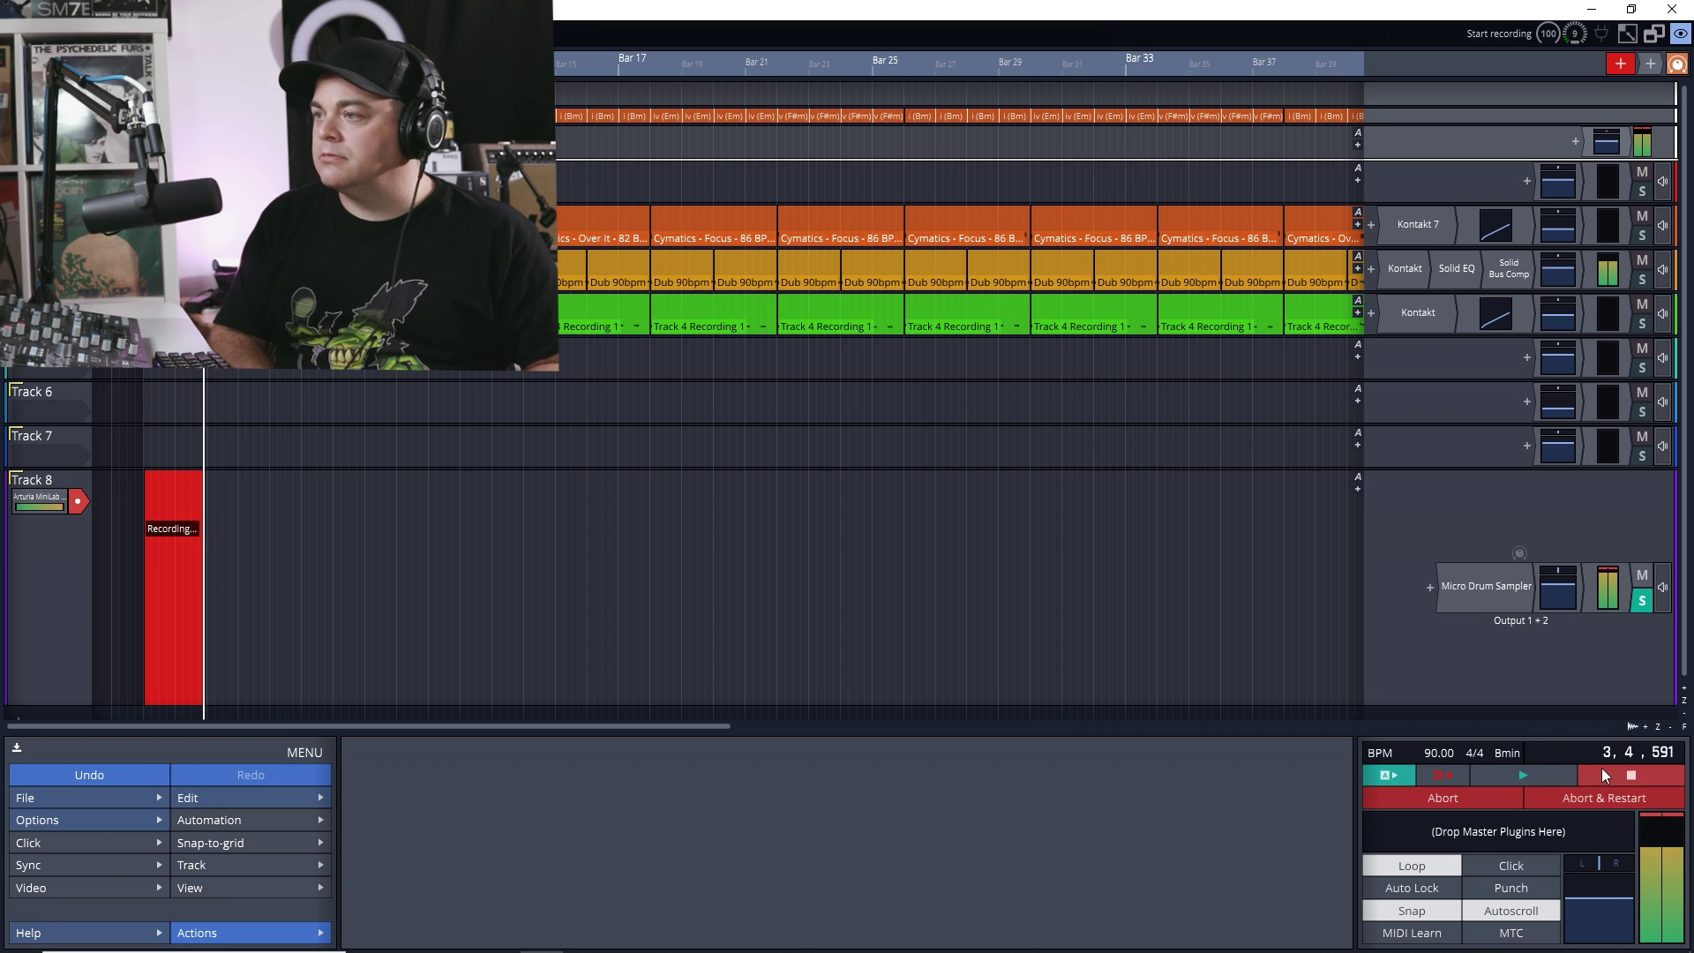
pyautogui.click(1602, 773)
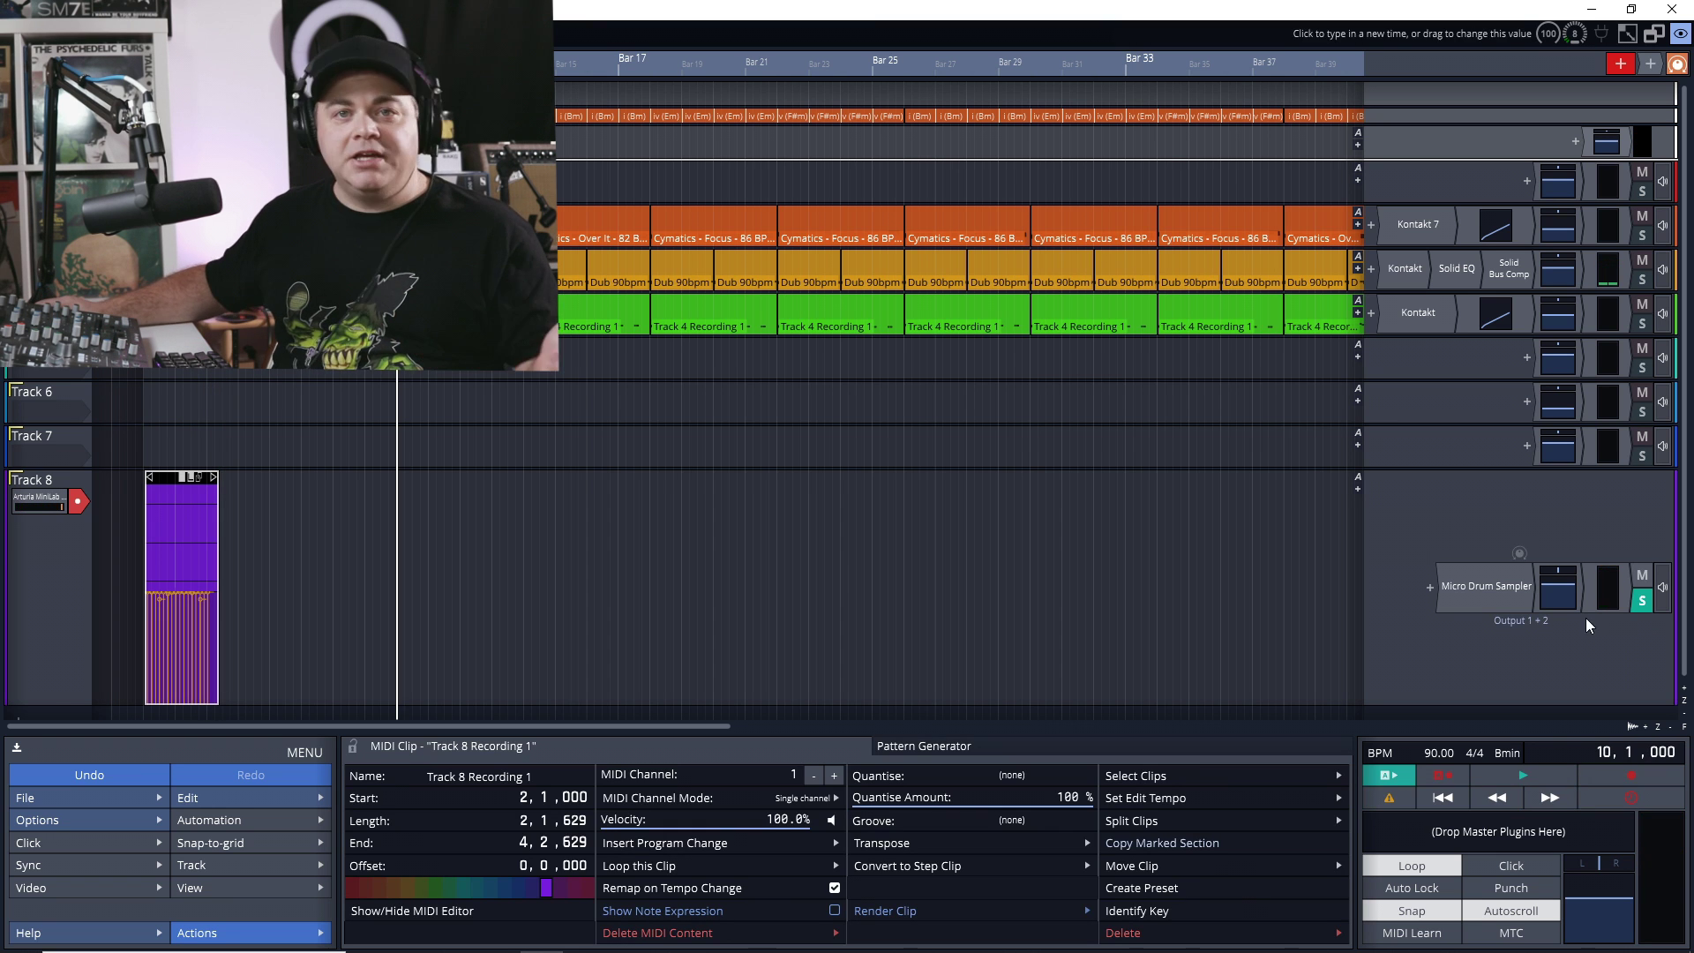
# - Select all notes in Track 8 Recording 1 and quantise their start times to the nearest 1/4 beat
pyautogui.doubleClick(159, 479)
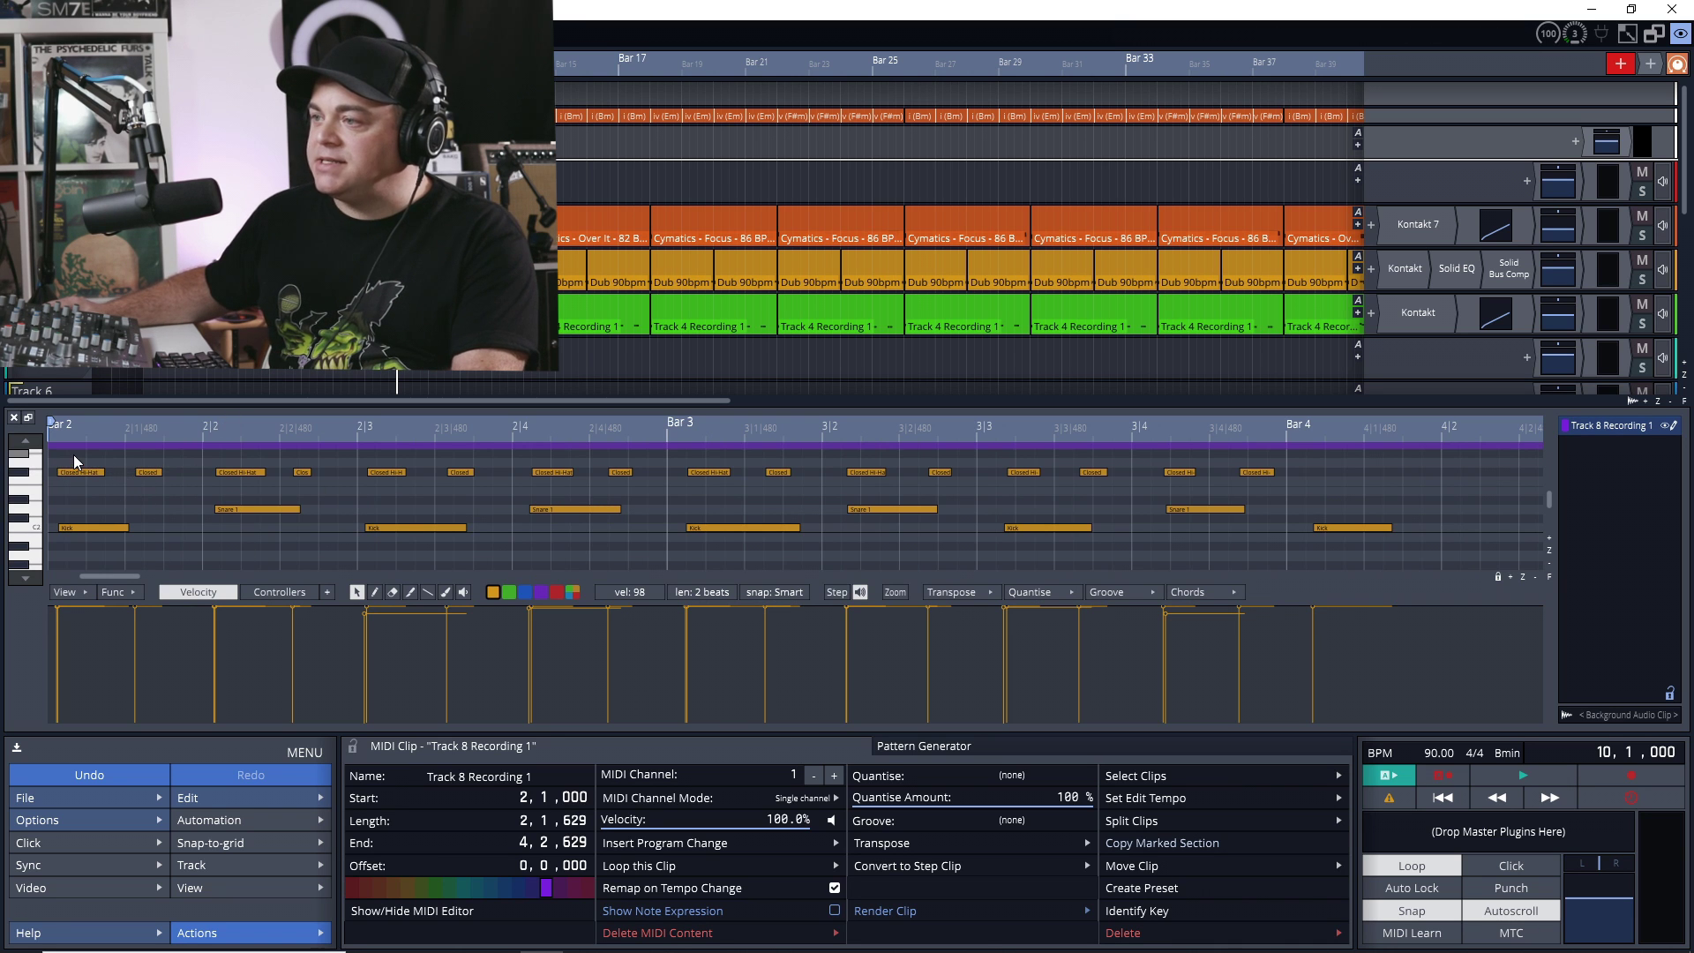
pyautogui.moveTo(75, 459); pyautogui.dragTo(1524, 572)
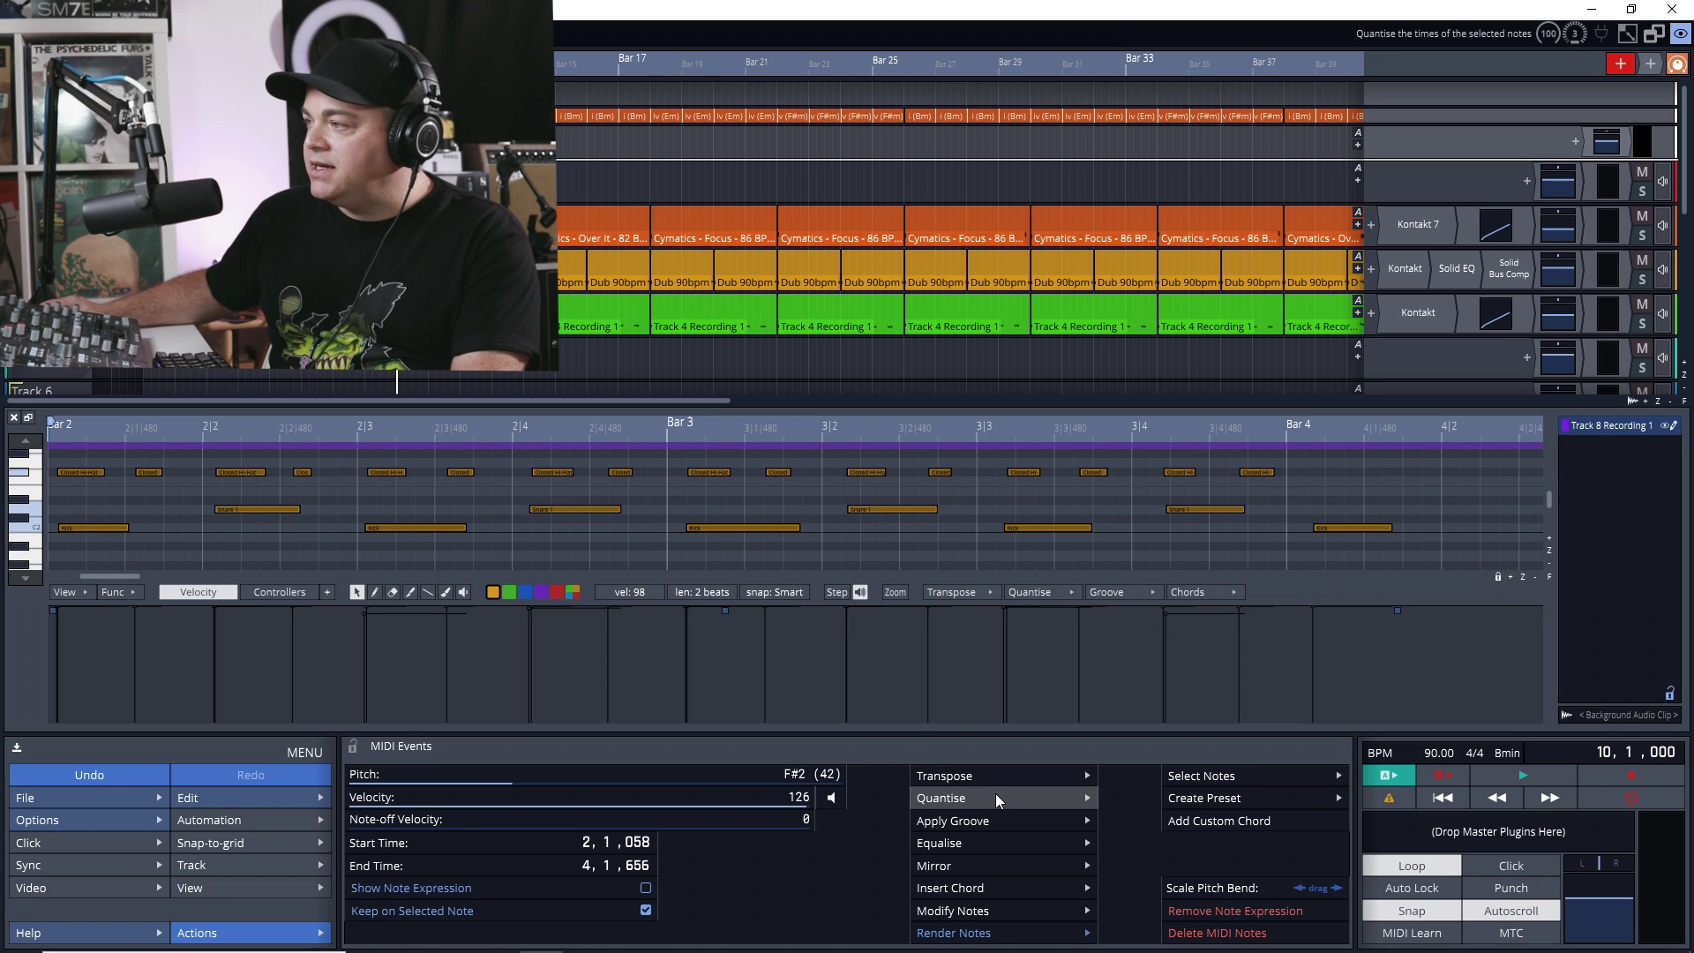
pyautogui.click(1034, 591)
pyautogui.moveTo(1090, 615)
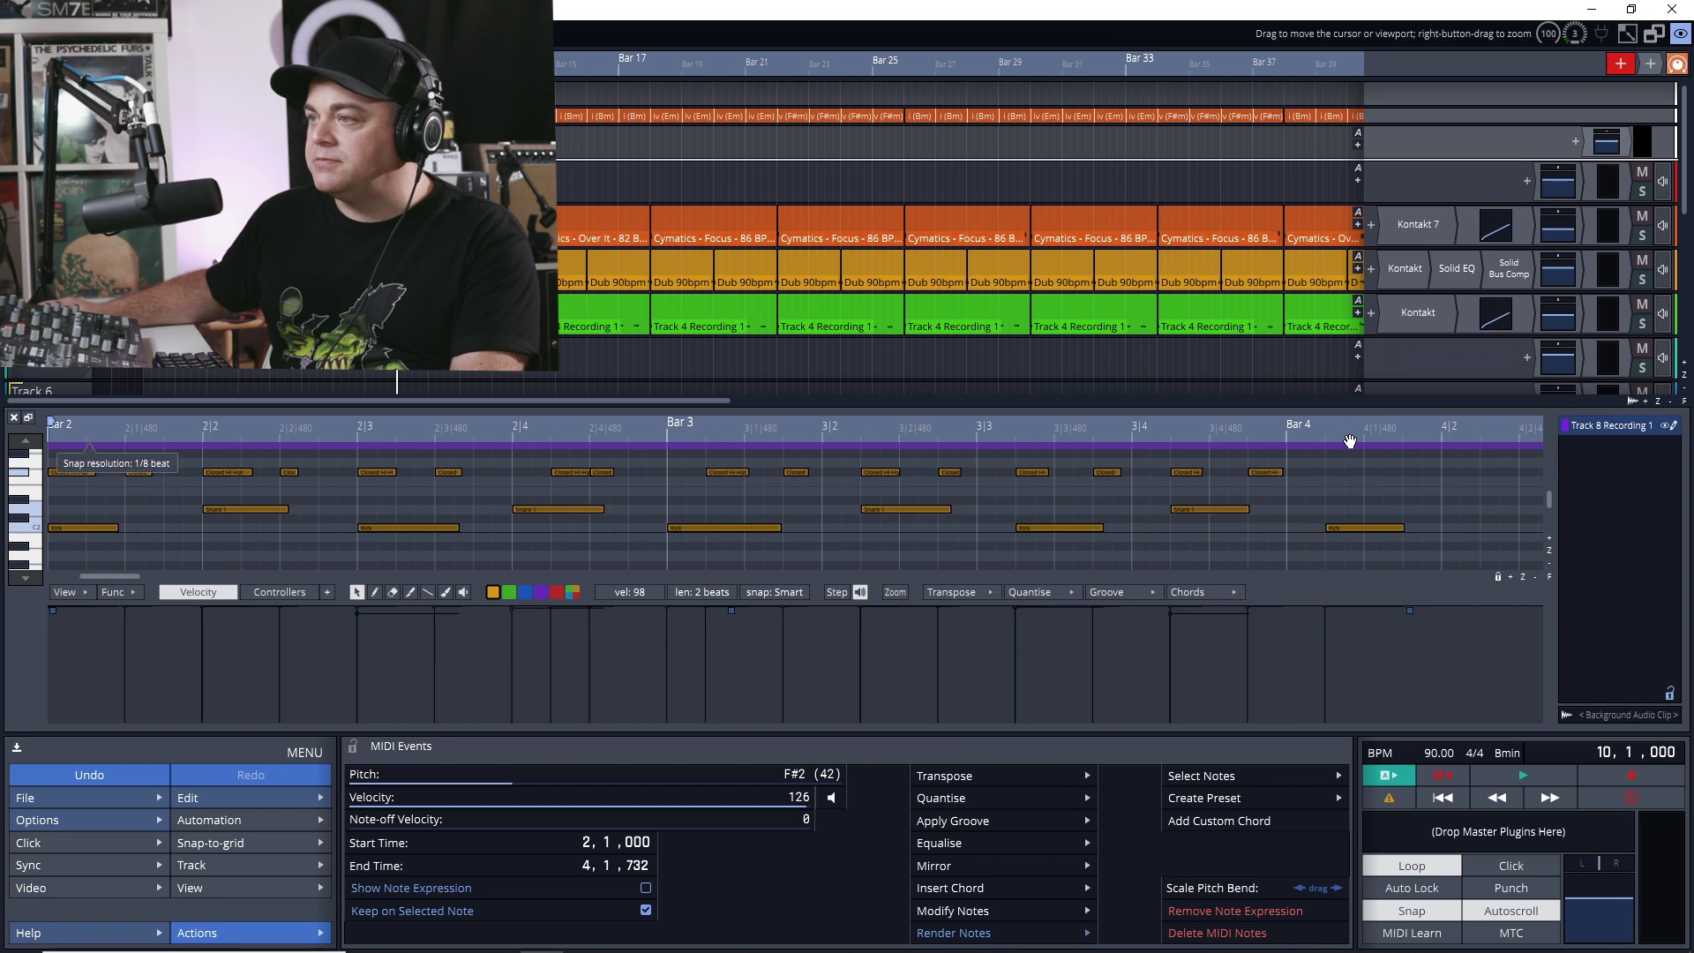
pyautogui.click(1352, 439)
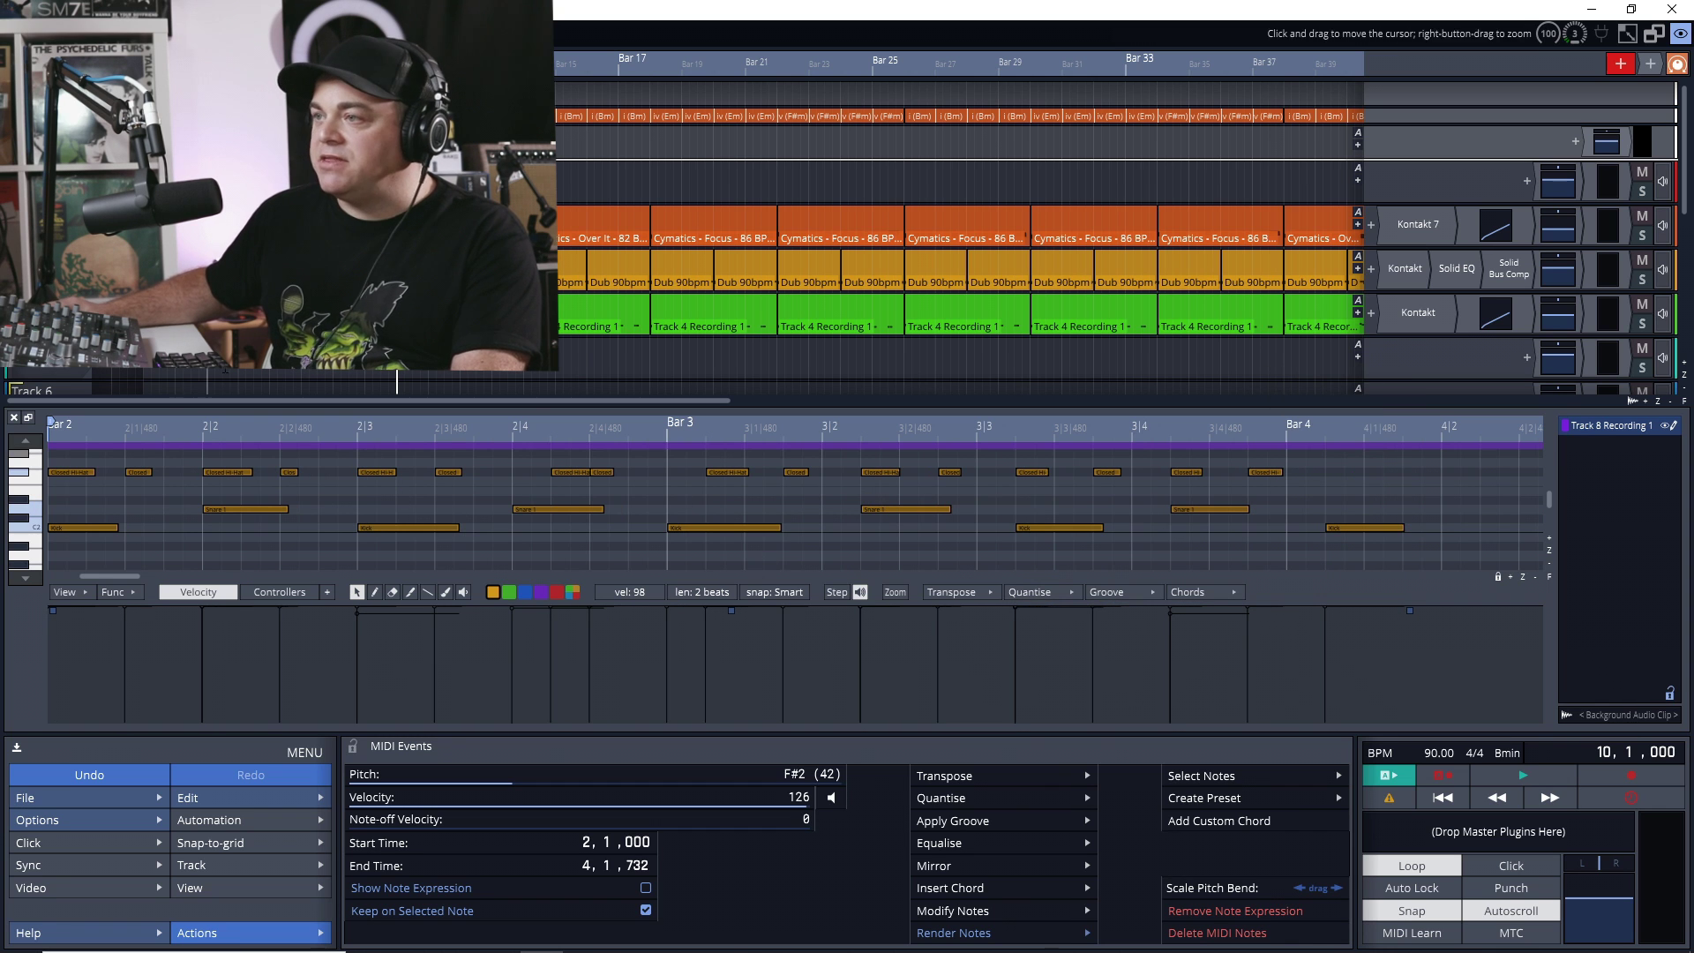
pyautogui.click(14, 417)
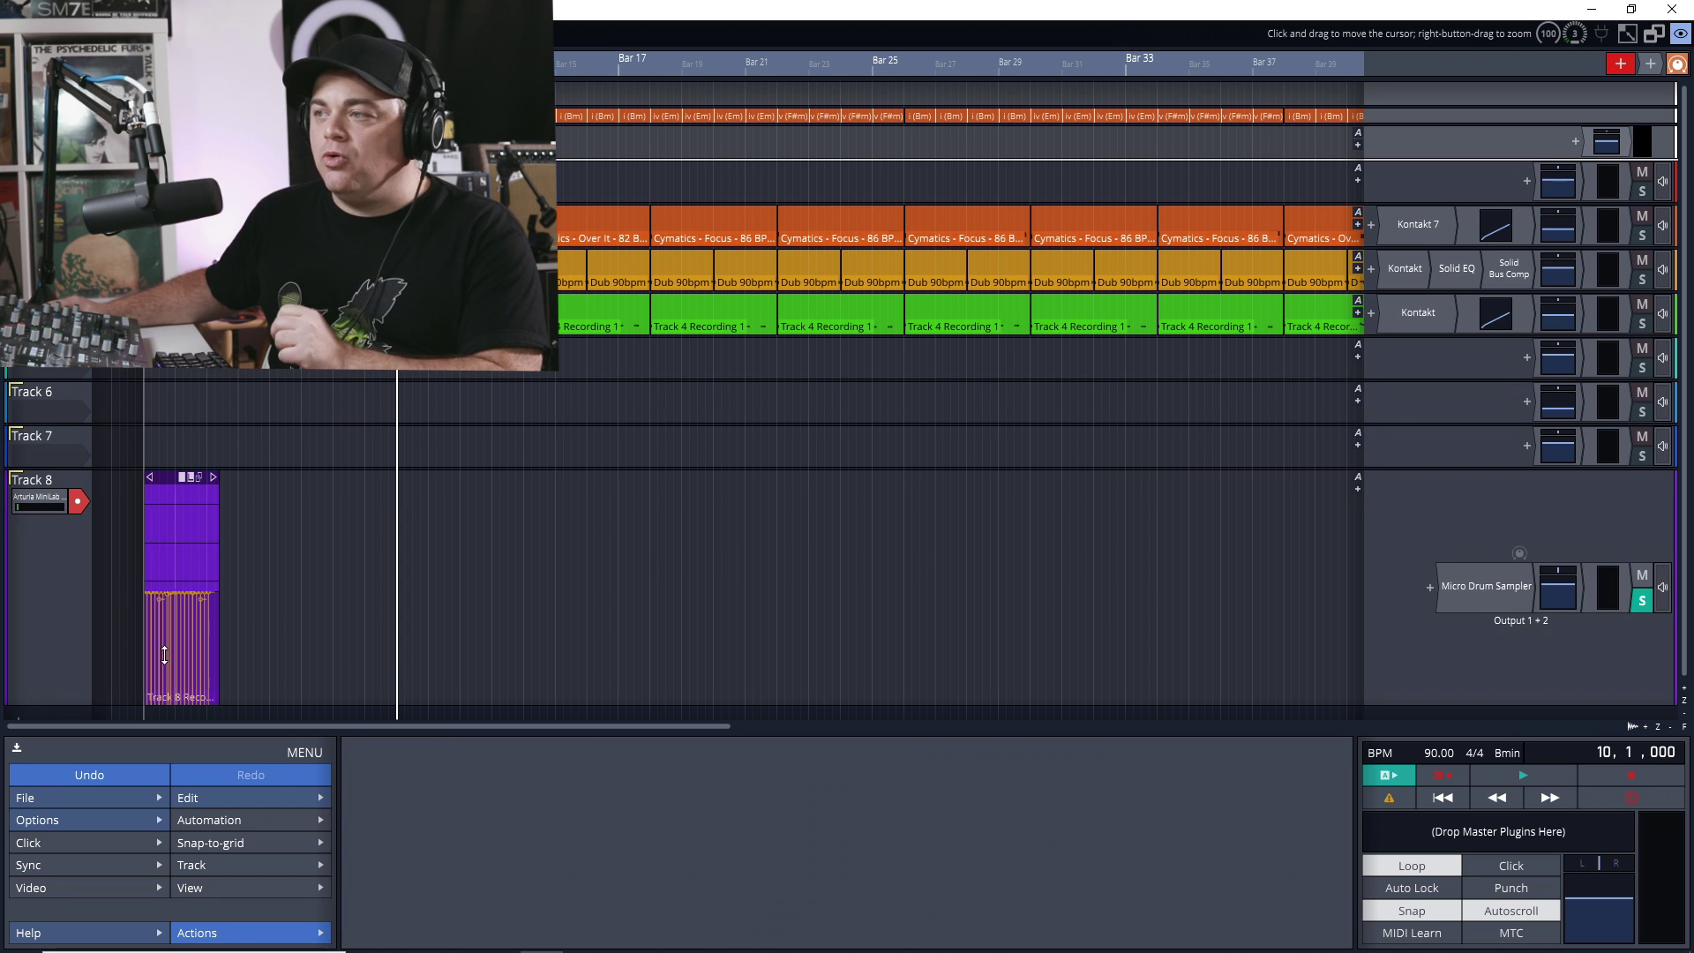
pyautogui.doubleClick(164, 496)
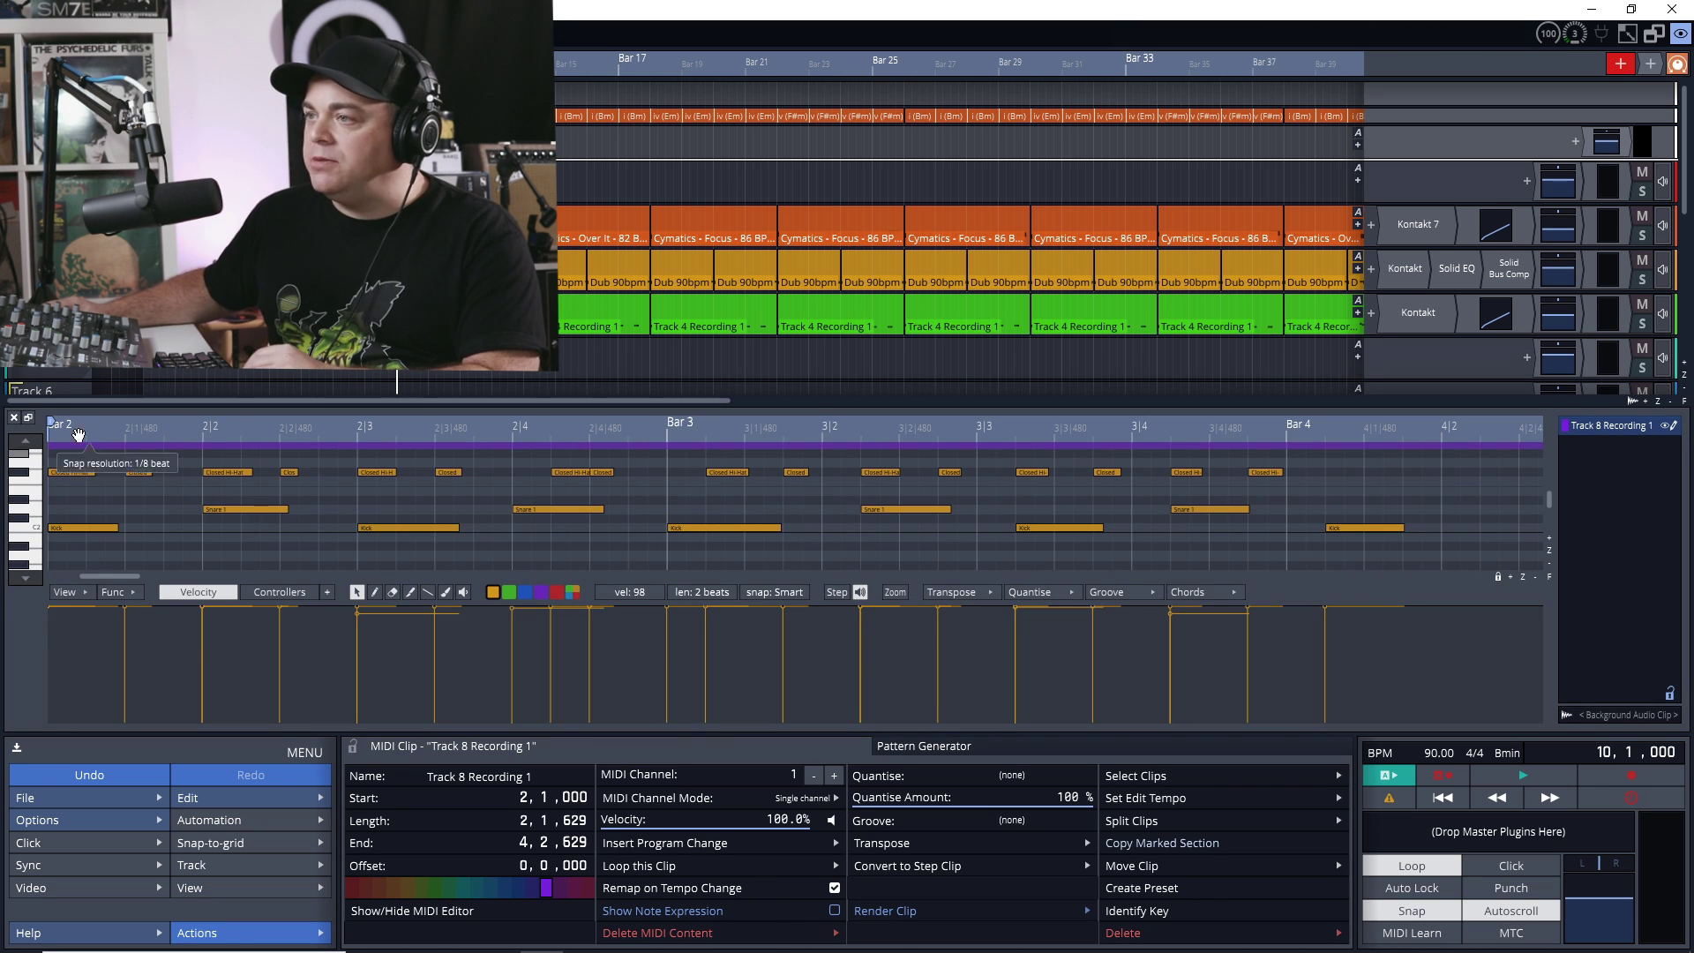
# - Convert Track 8 Recording 1 into a step clip from its context menu and open its grid
pyautogui.click(16, 420)
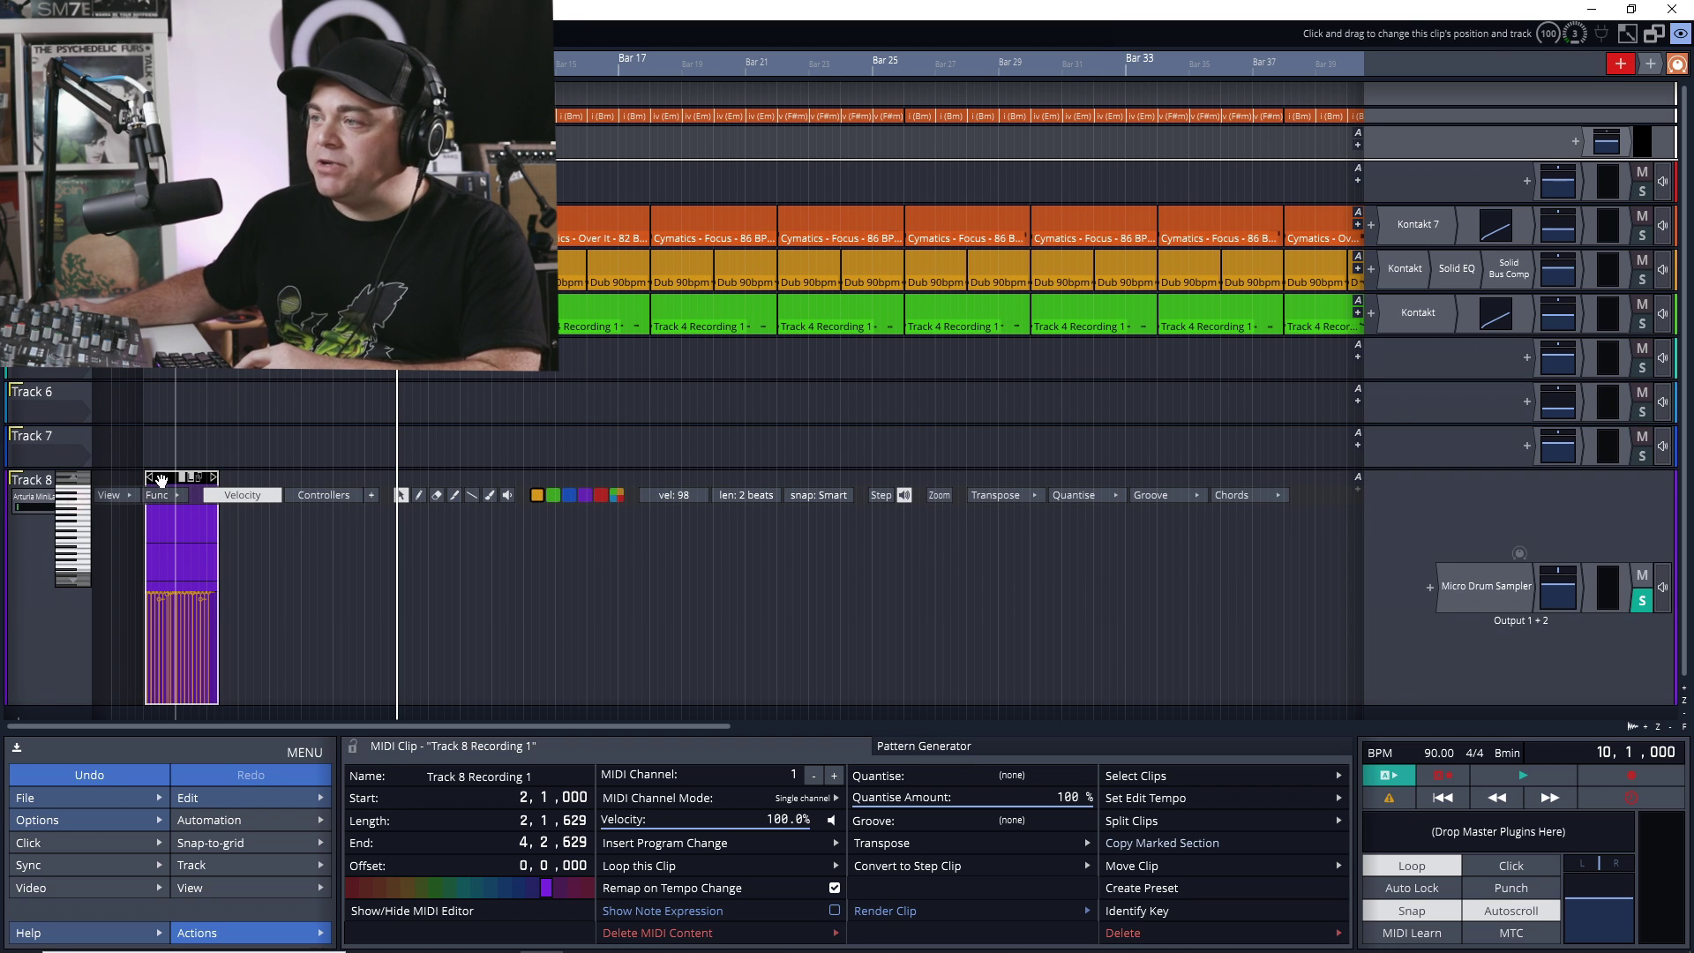
pyautogui.rightClick(160, 479)
pyautogui.moveTo(234, 407)
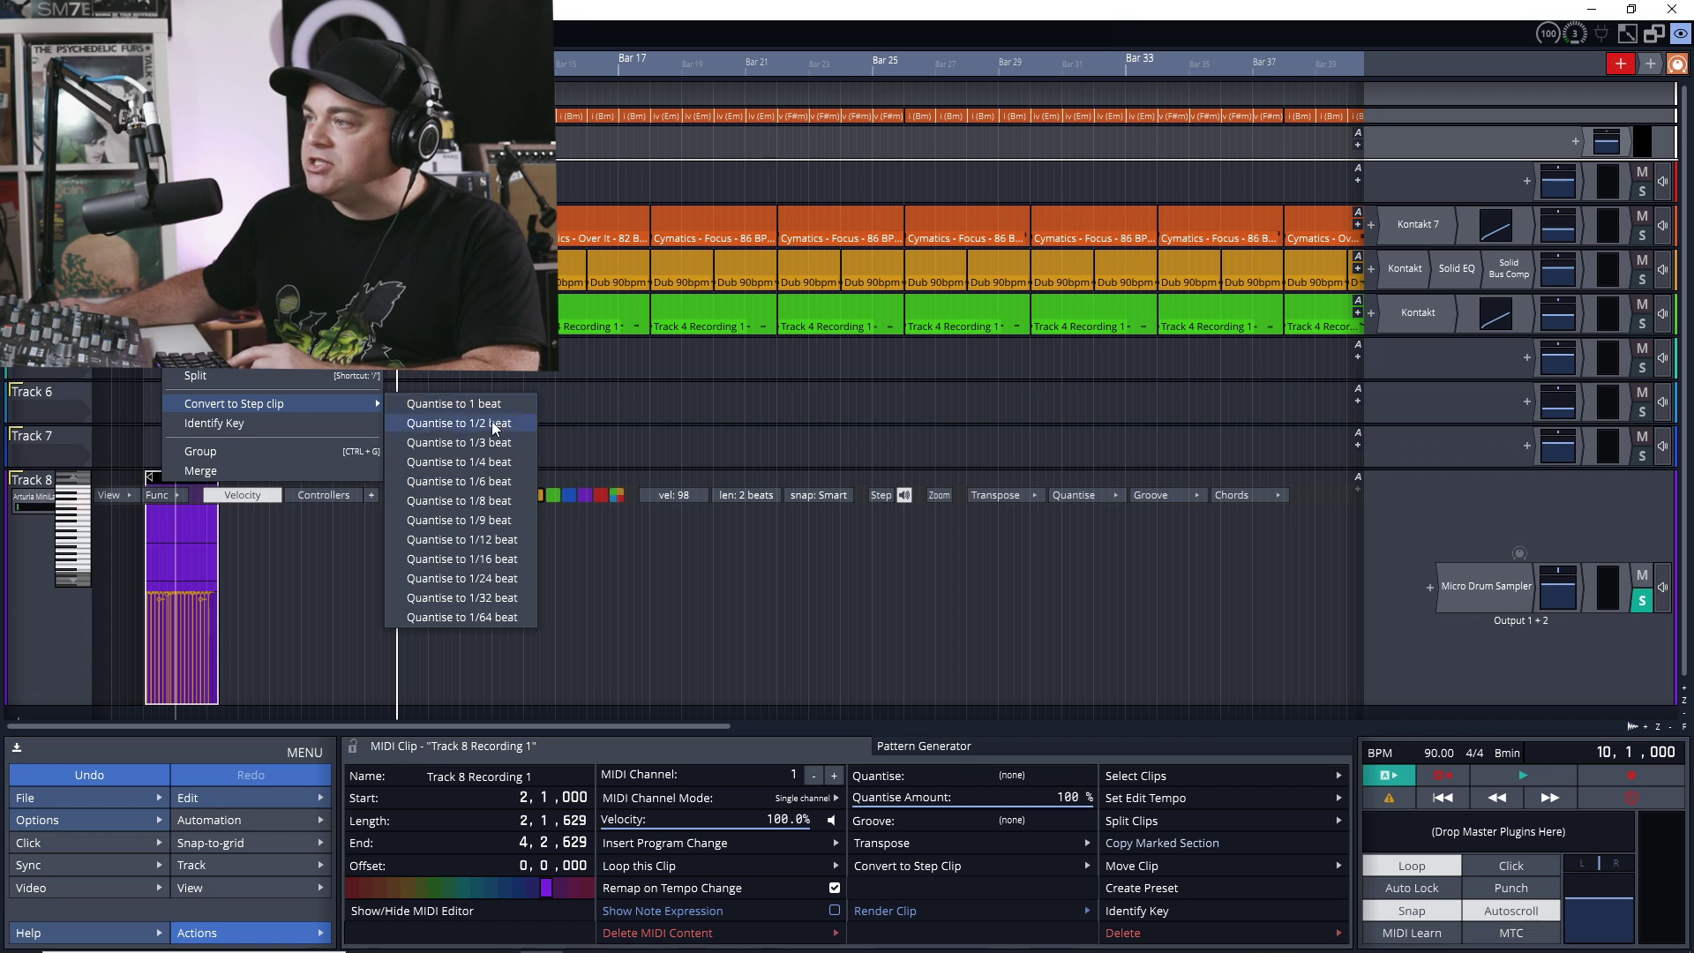
pyautogui.press('Escape')
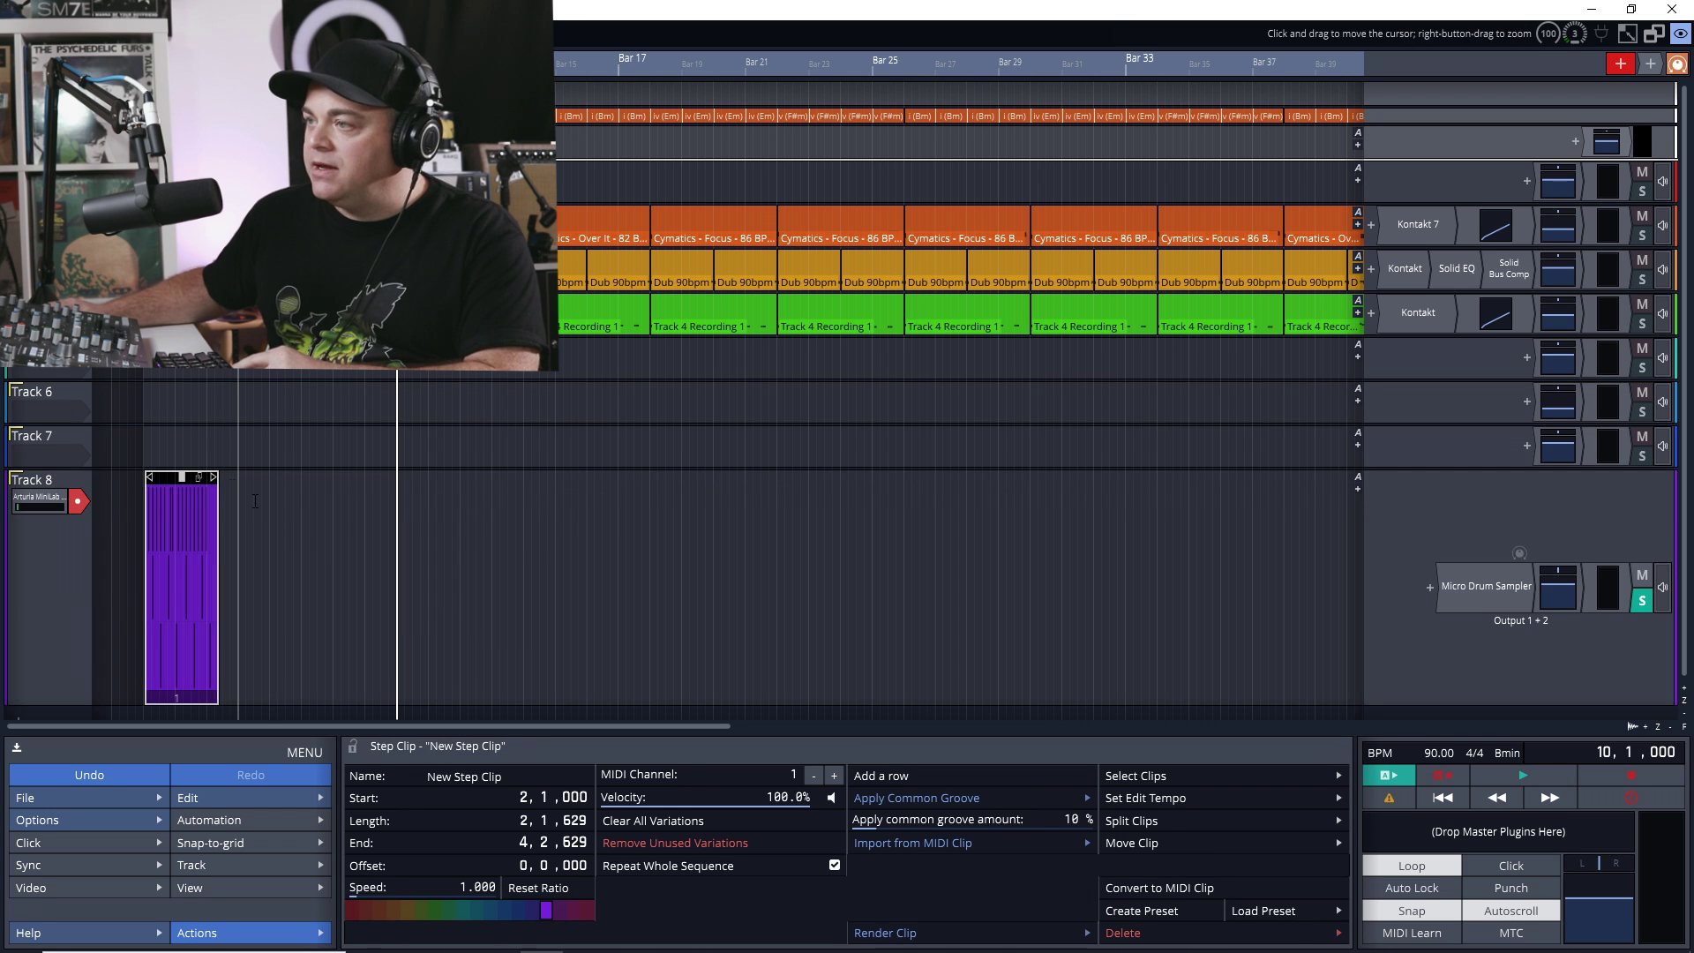
pyautogui.doubleClick(171, 477)
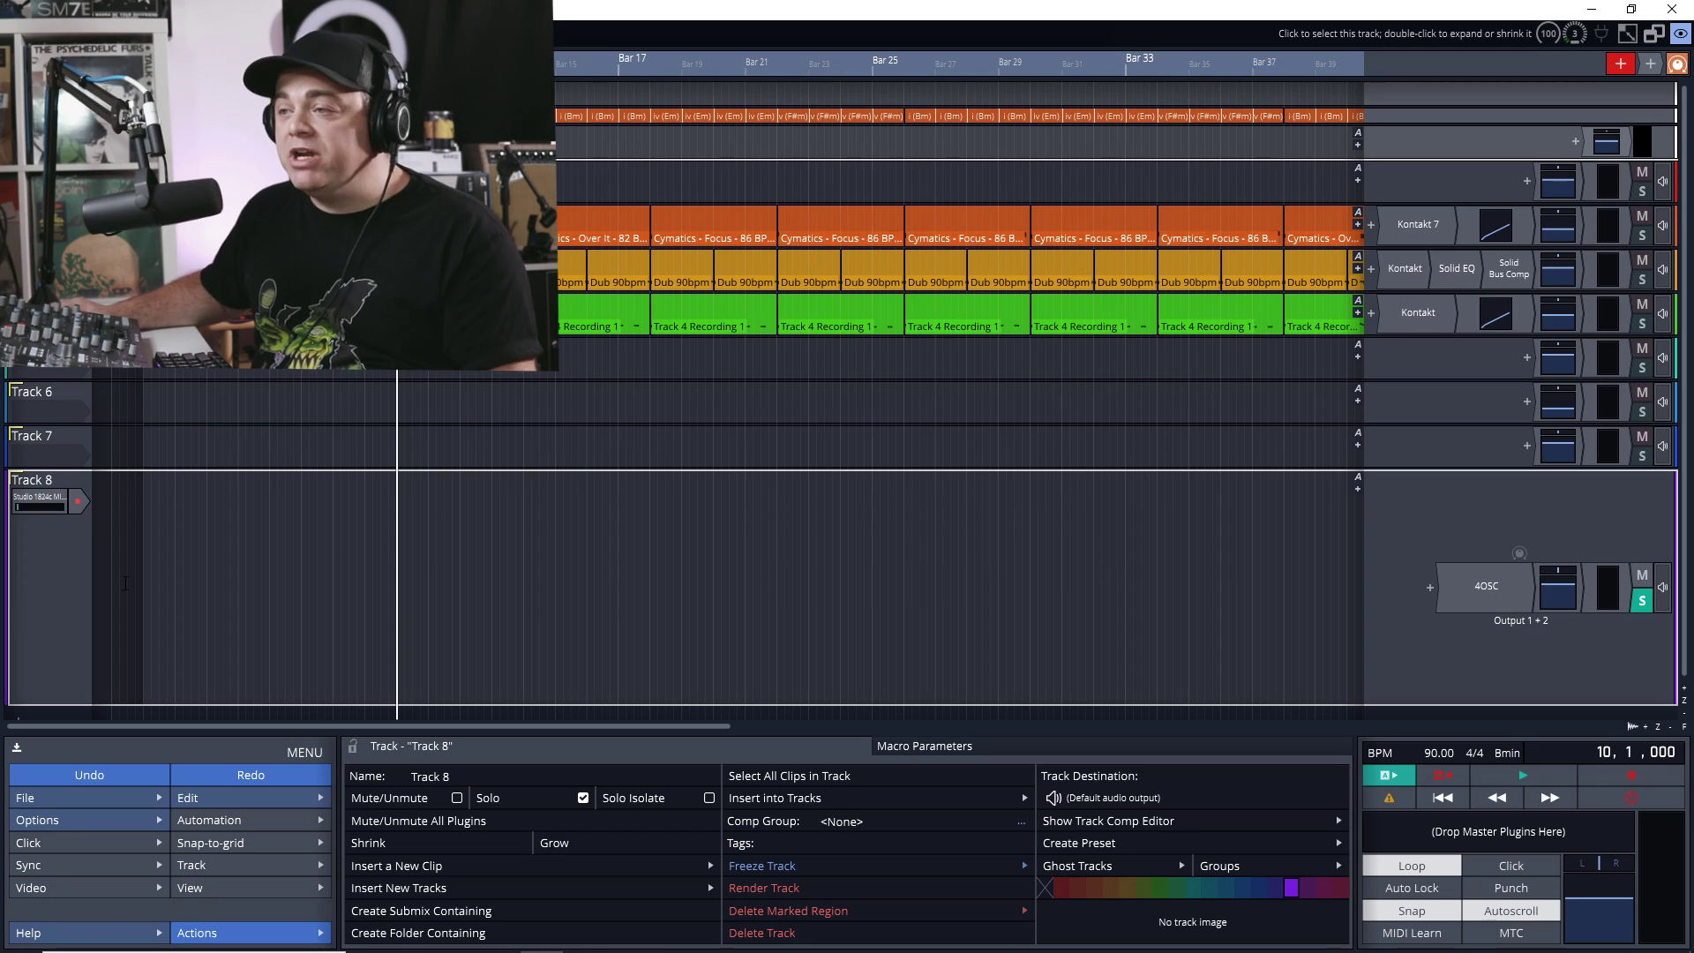
# - Hide the bottom track properties panel, leaving the arrangement and a compact transport toolbar
pyautogui.click(18, 750)
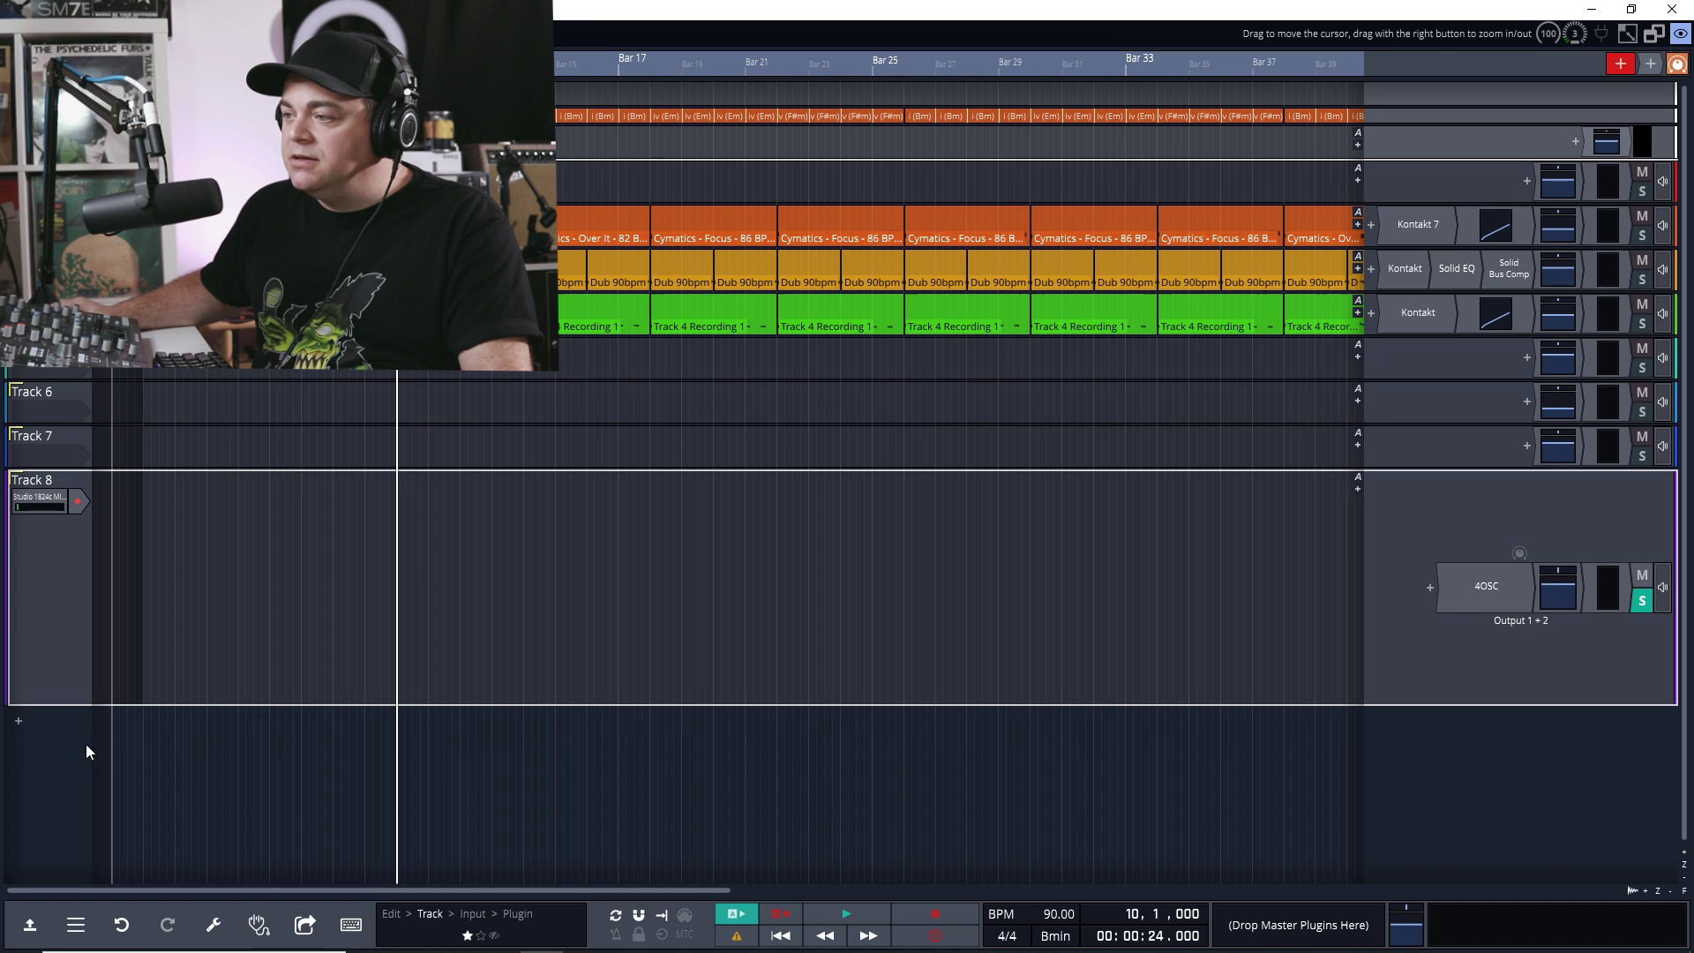
# - Turn on MIDI Typing and test notes with the W and E keys
pyautogui.click(350, 924)
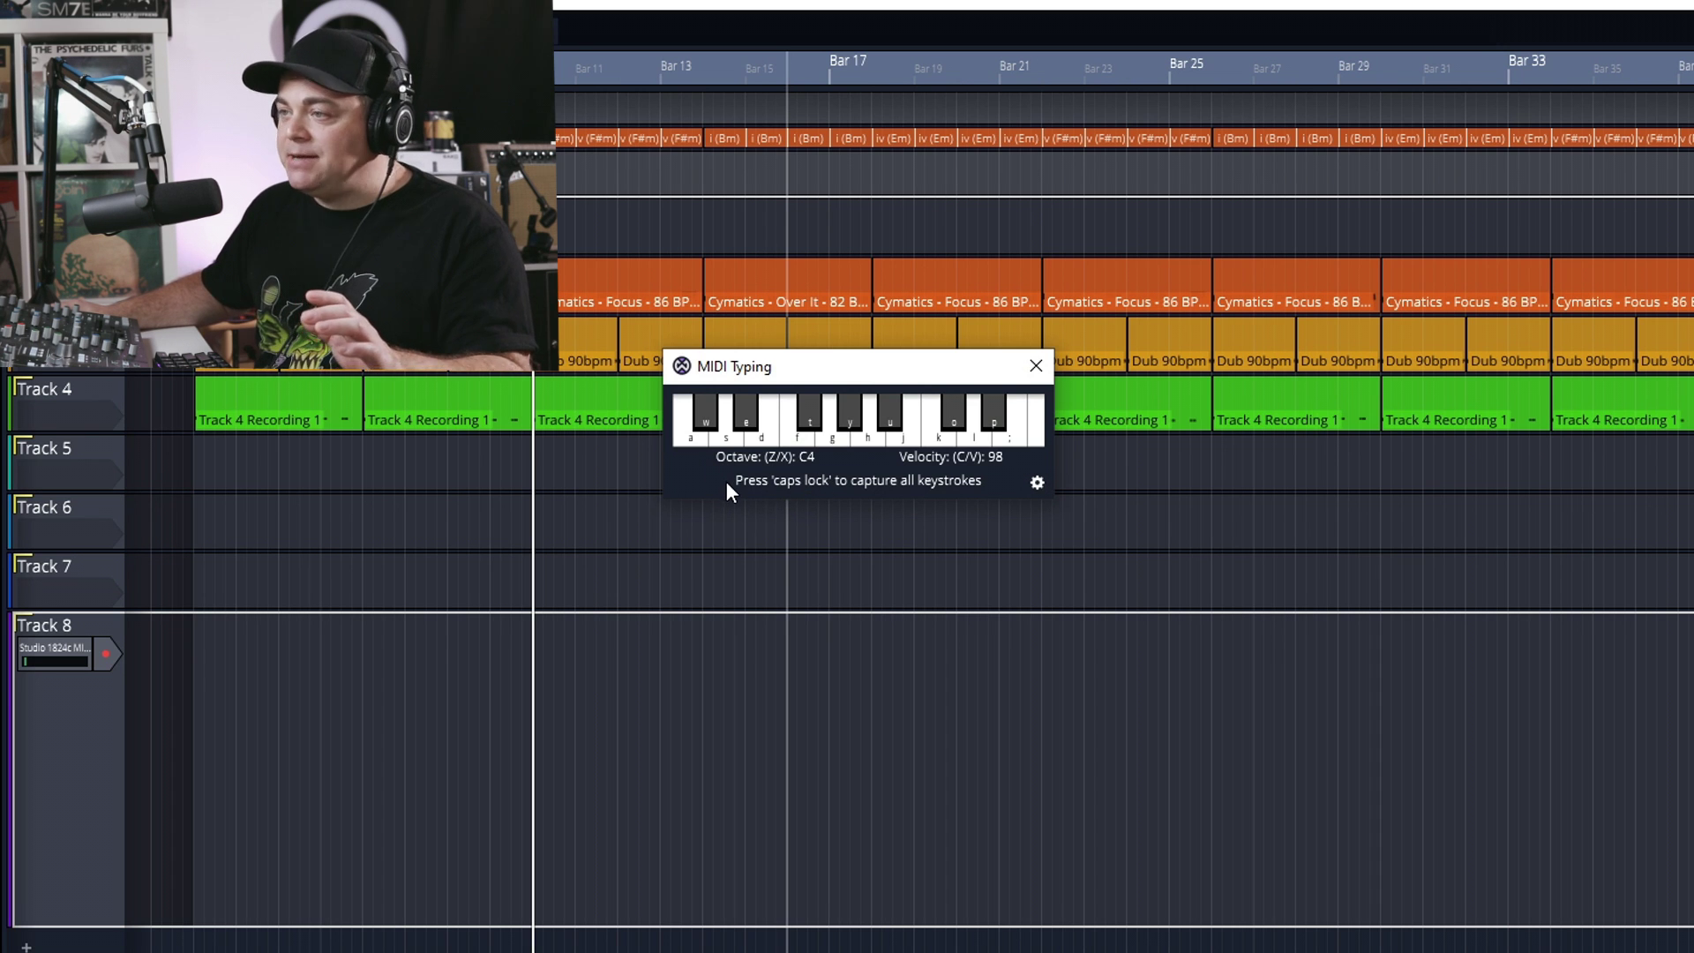
pyautogui.press('w')
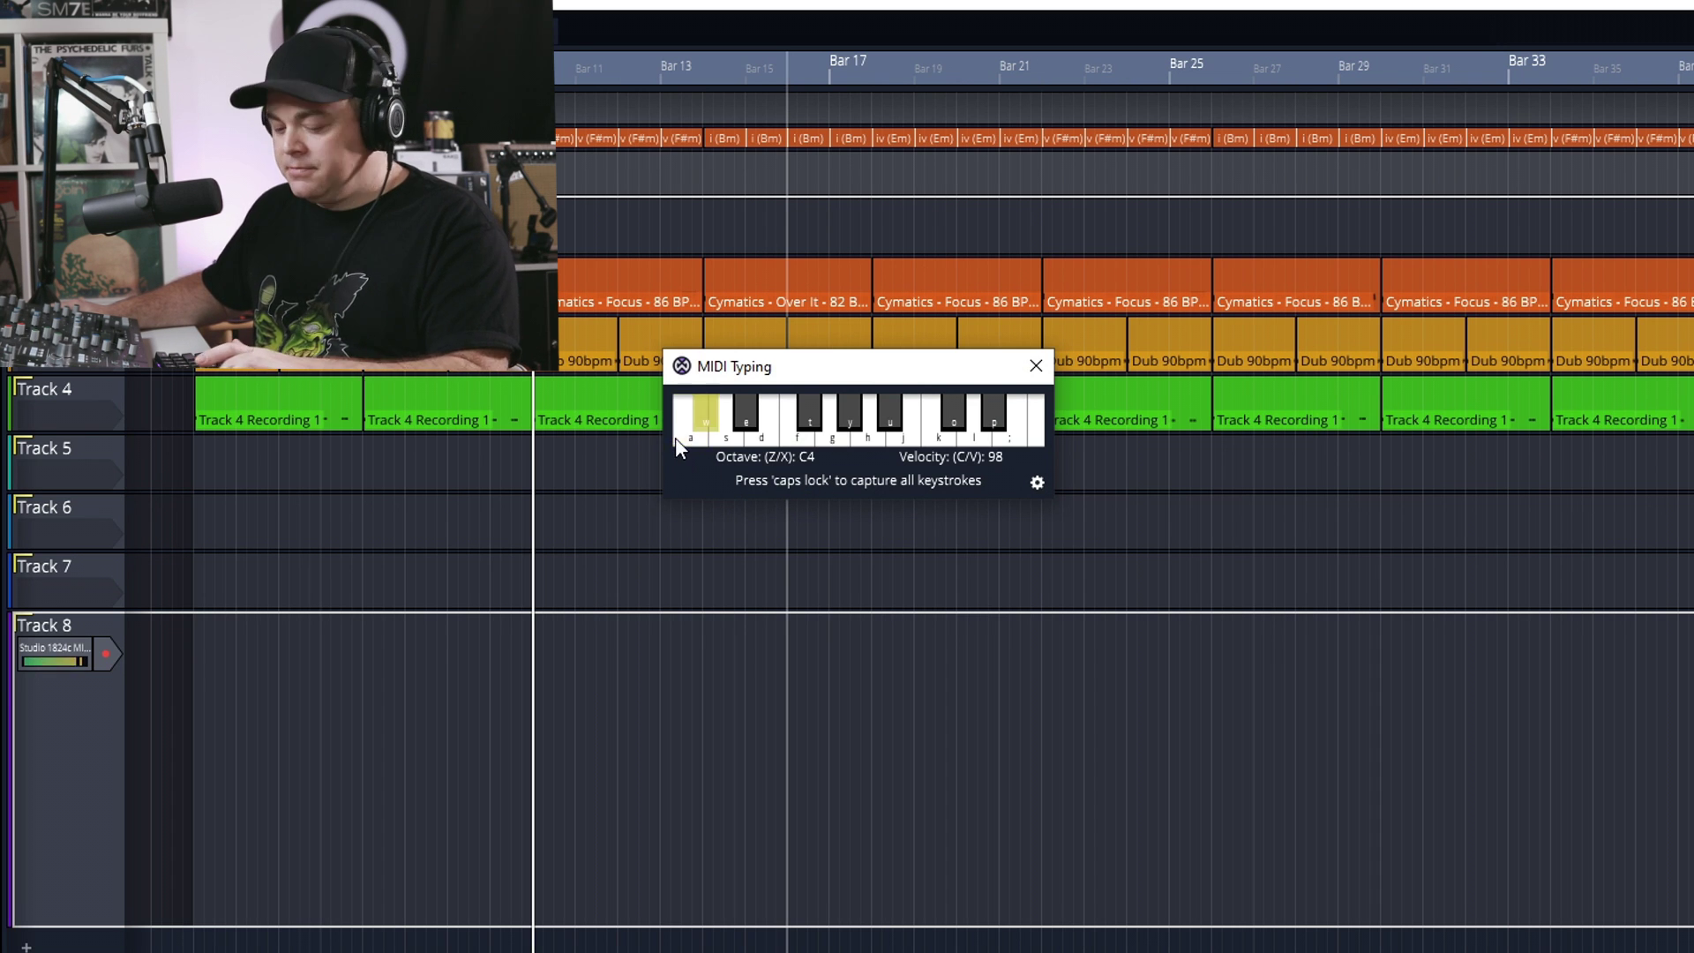
pyautogui.press('e')
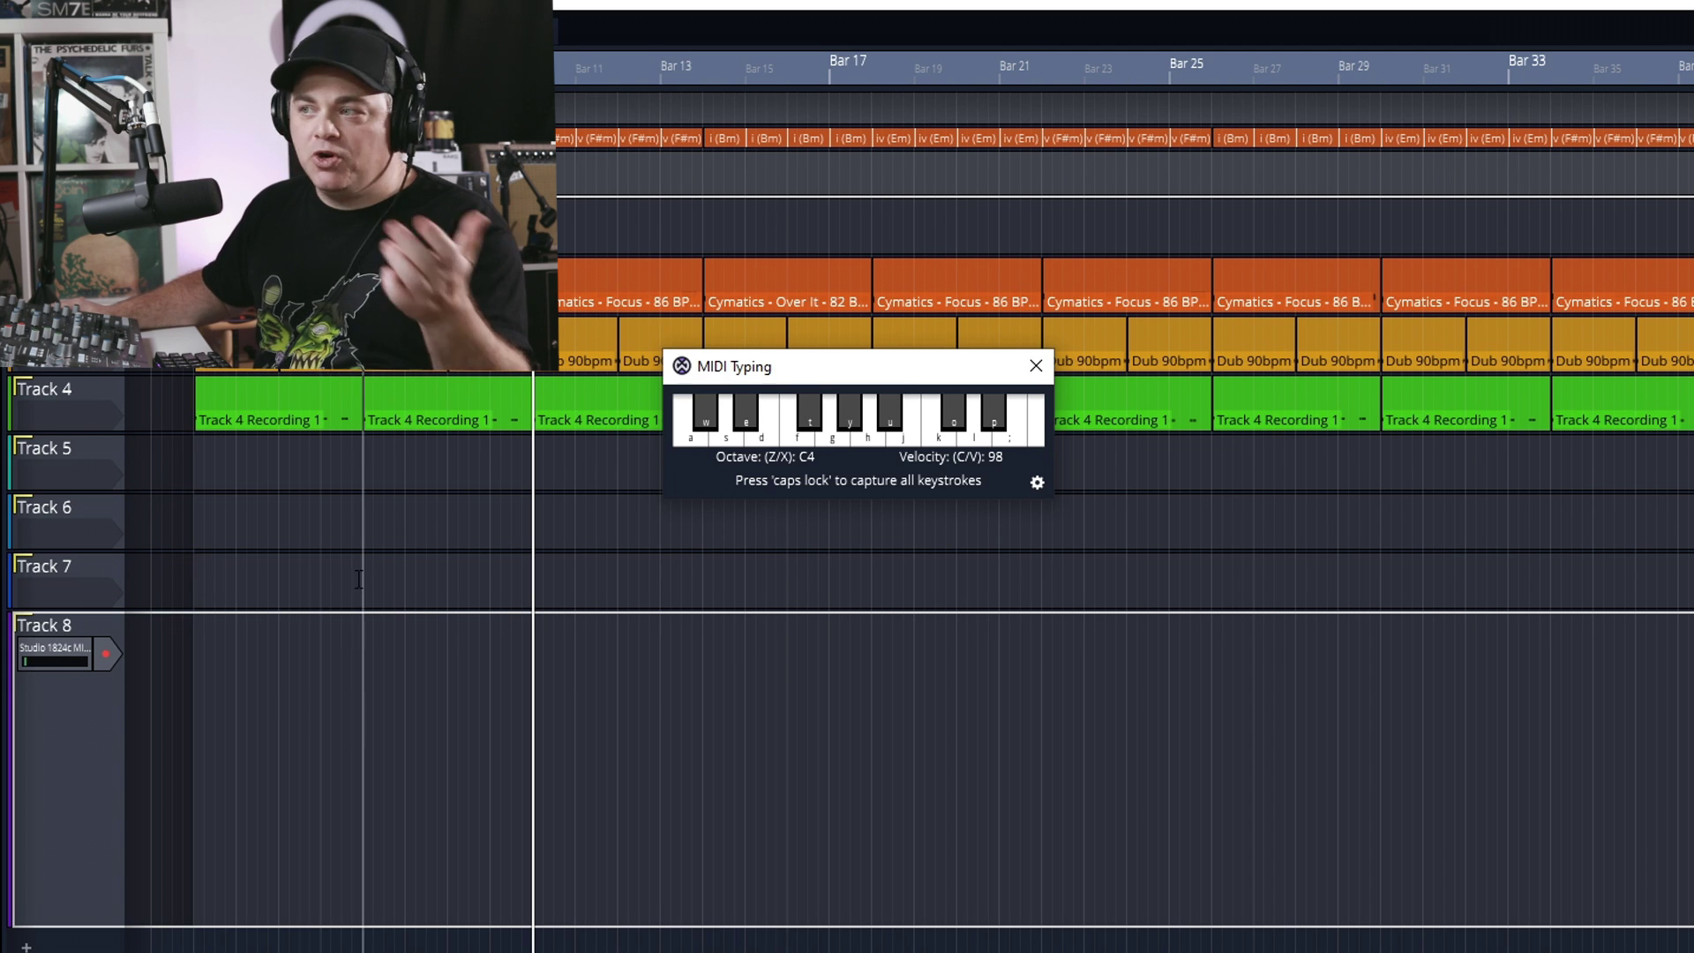
# - Arm Track 8, record notes A, W, E, W, then open the take inline
pyautogui.click(107, 657)
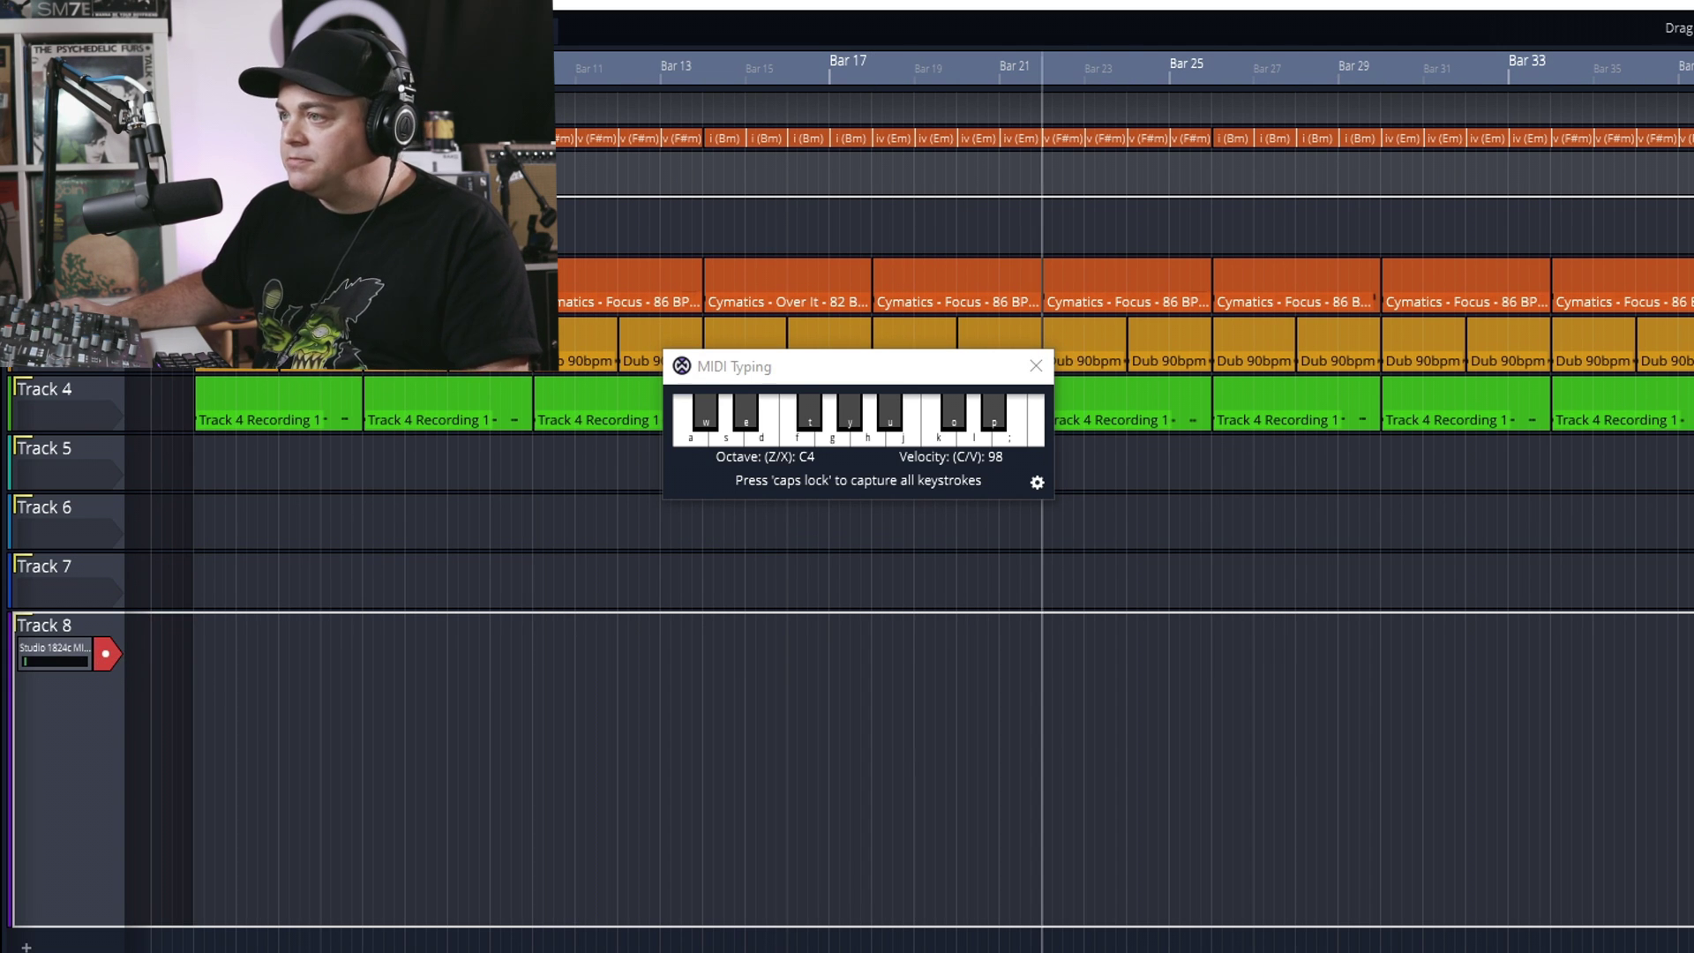
pyautogui.press('space')
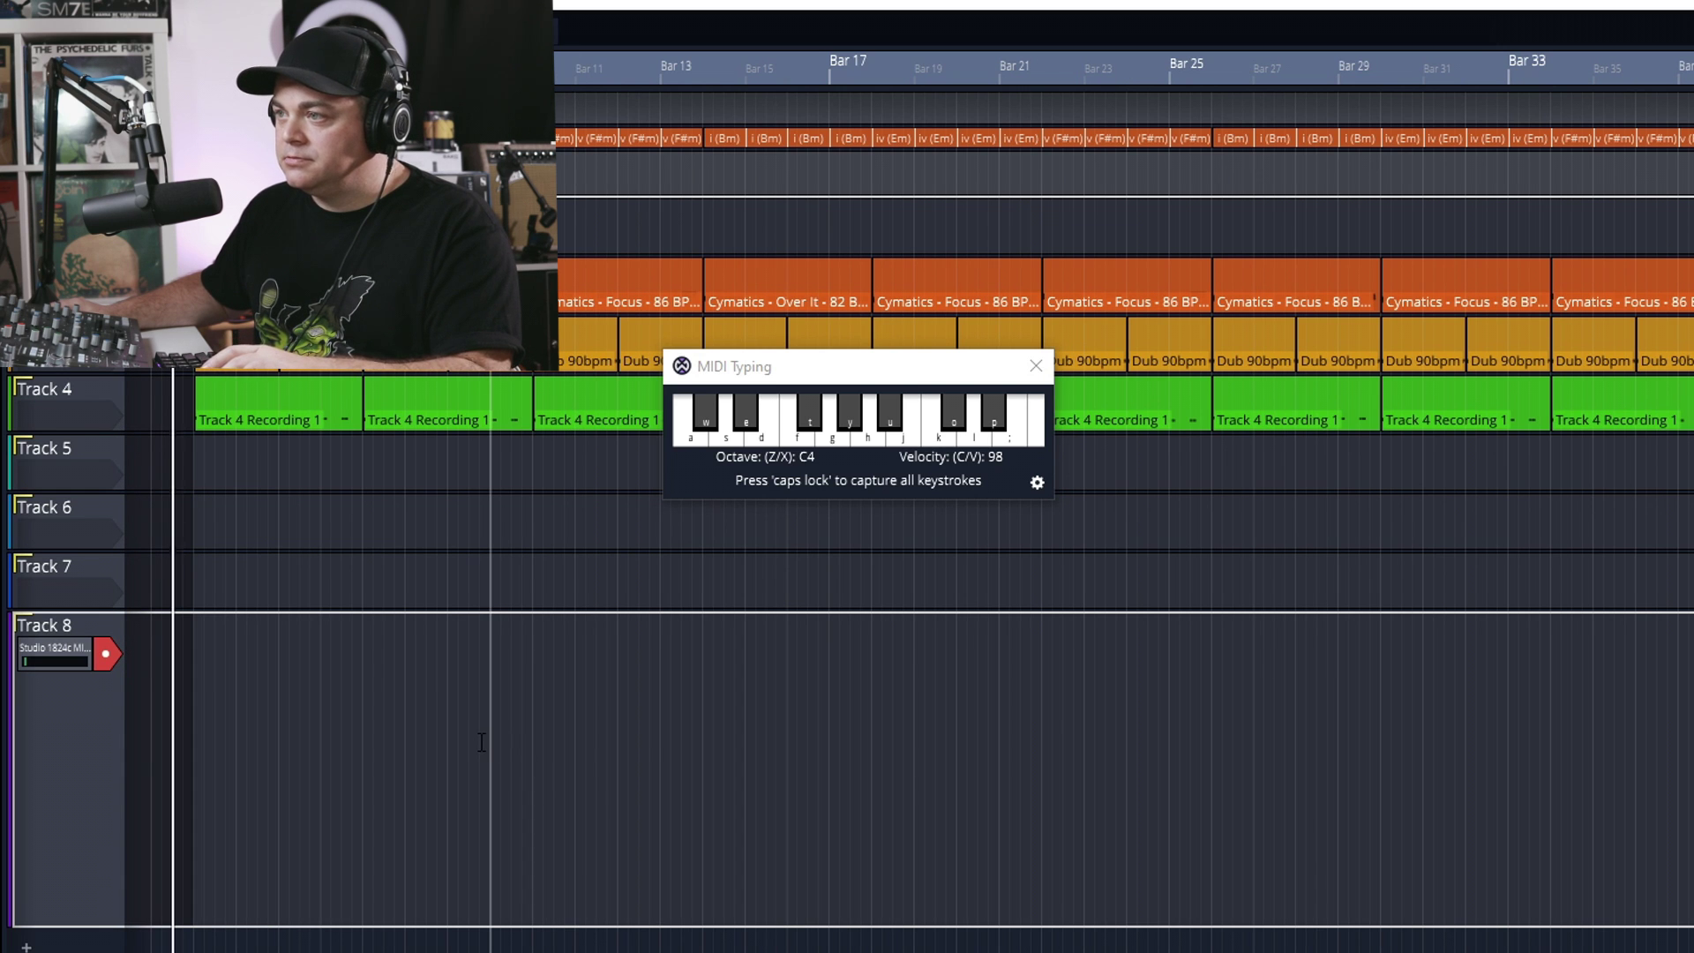
pyautogui.press('a')
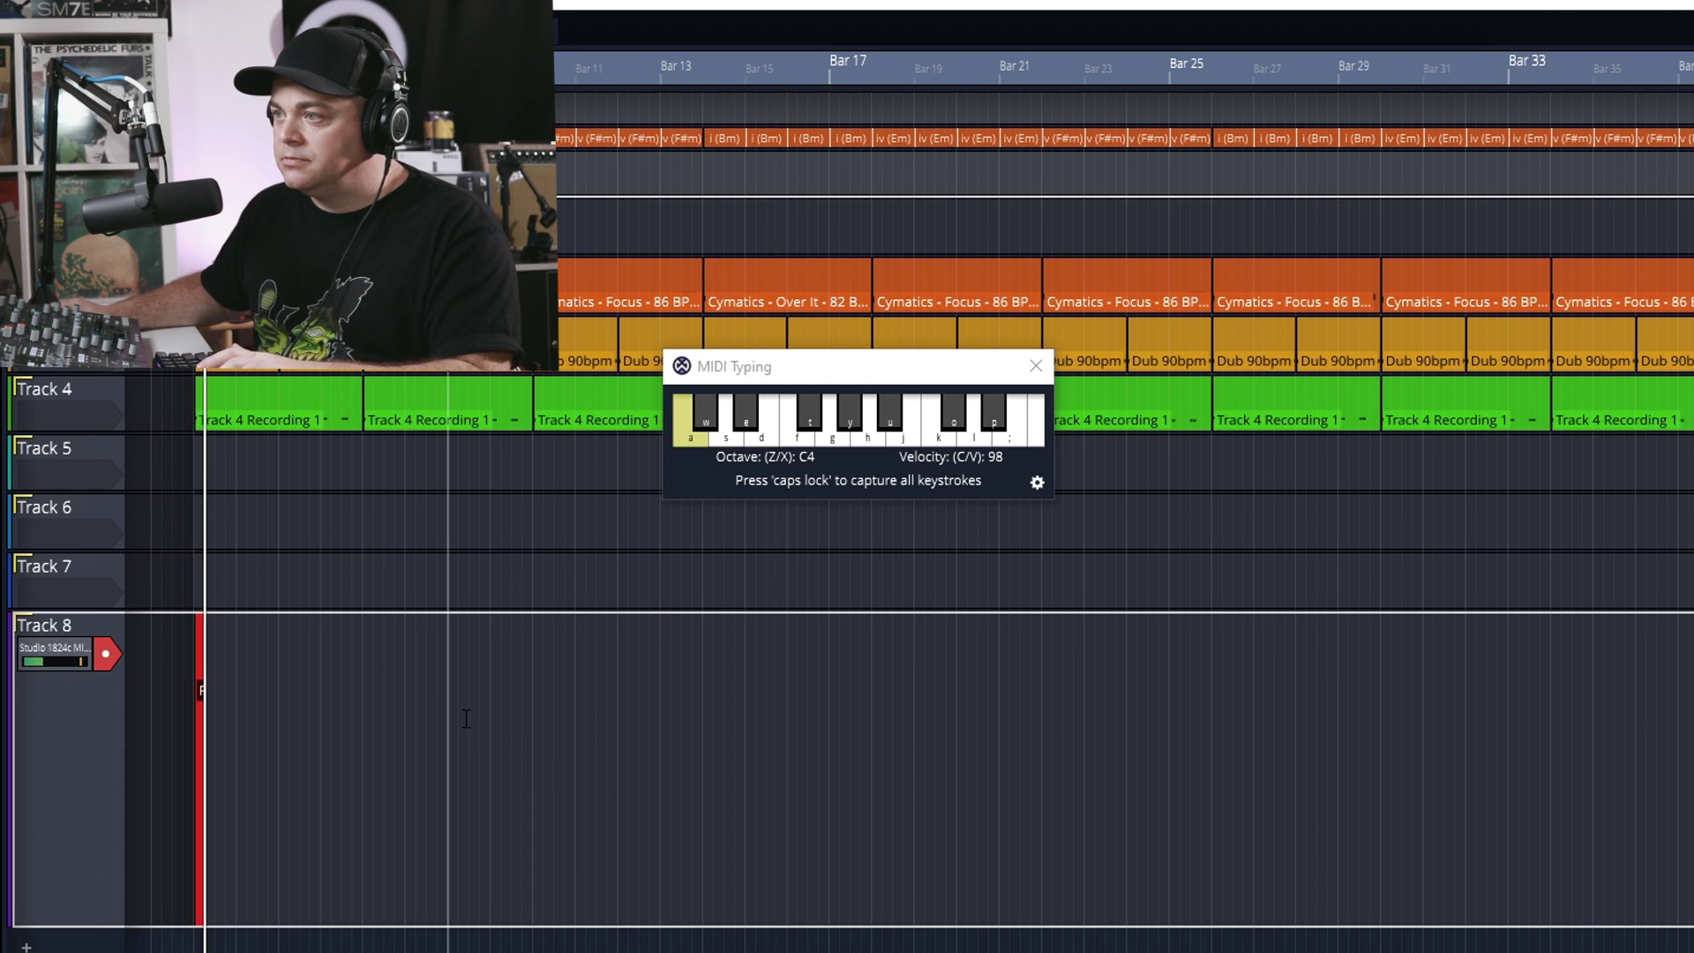
pyautogui.press('w')
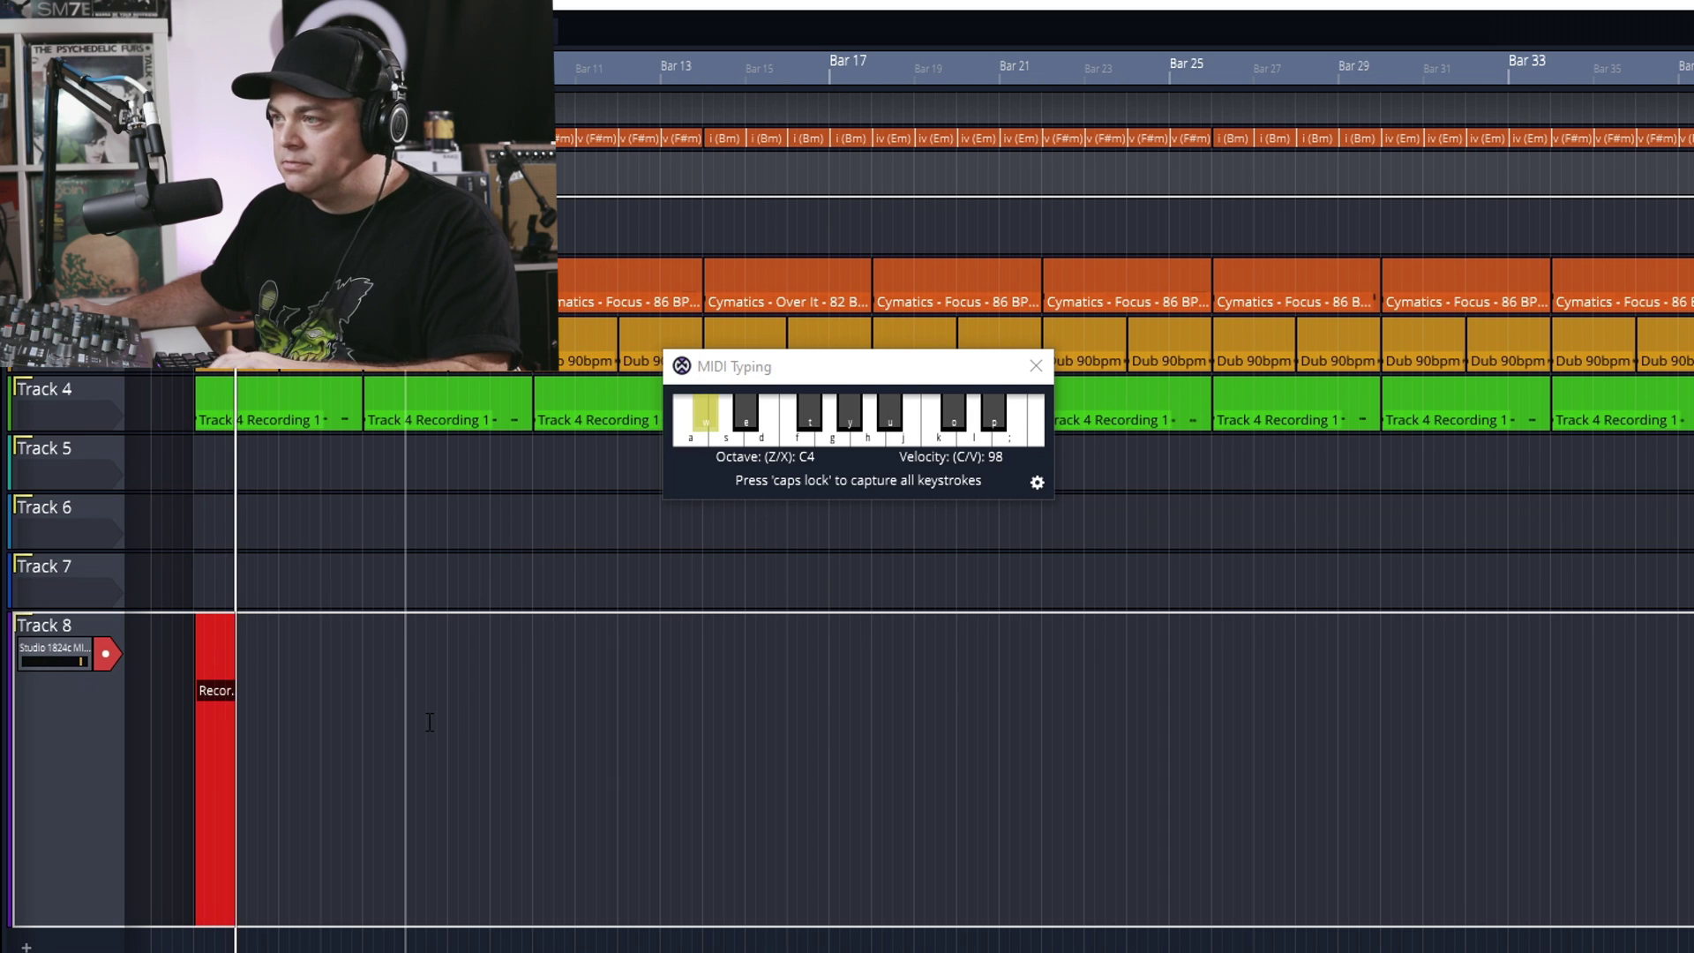
pyautogui.press('e')
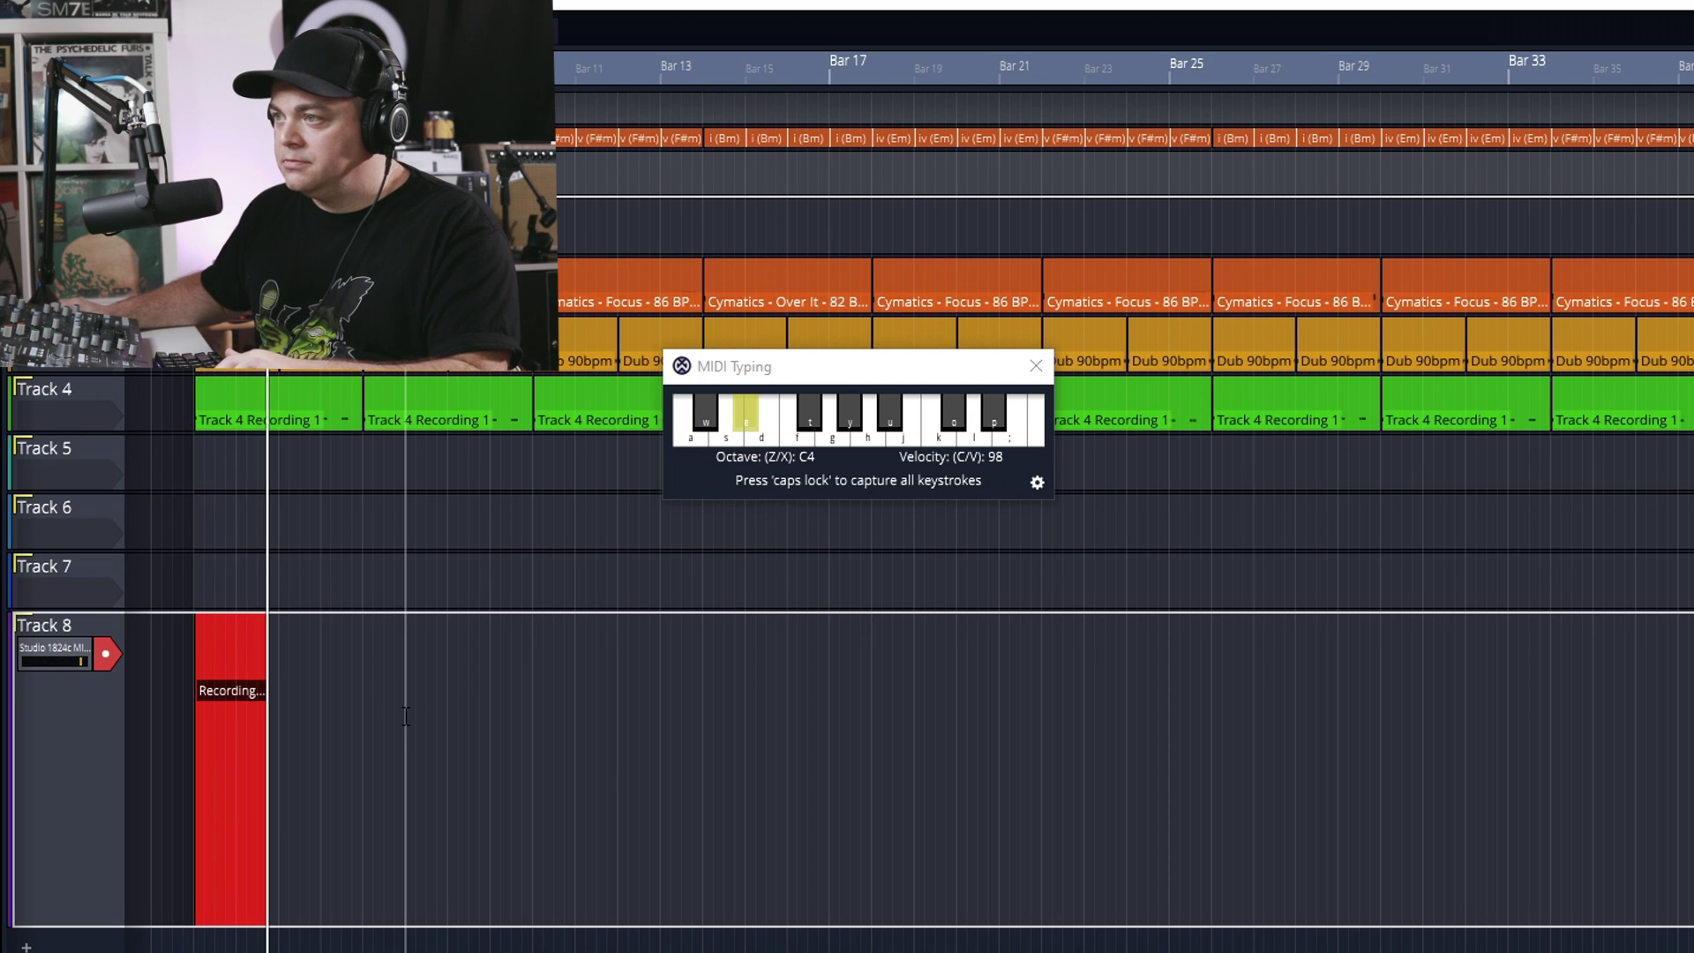
pyautogui.press('w')
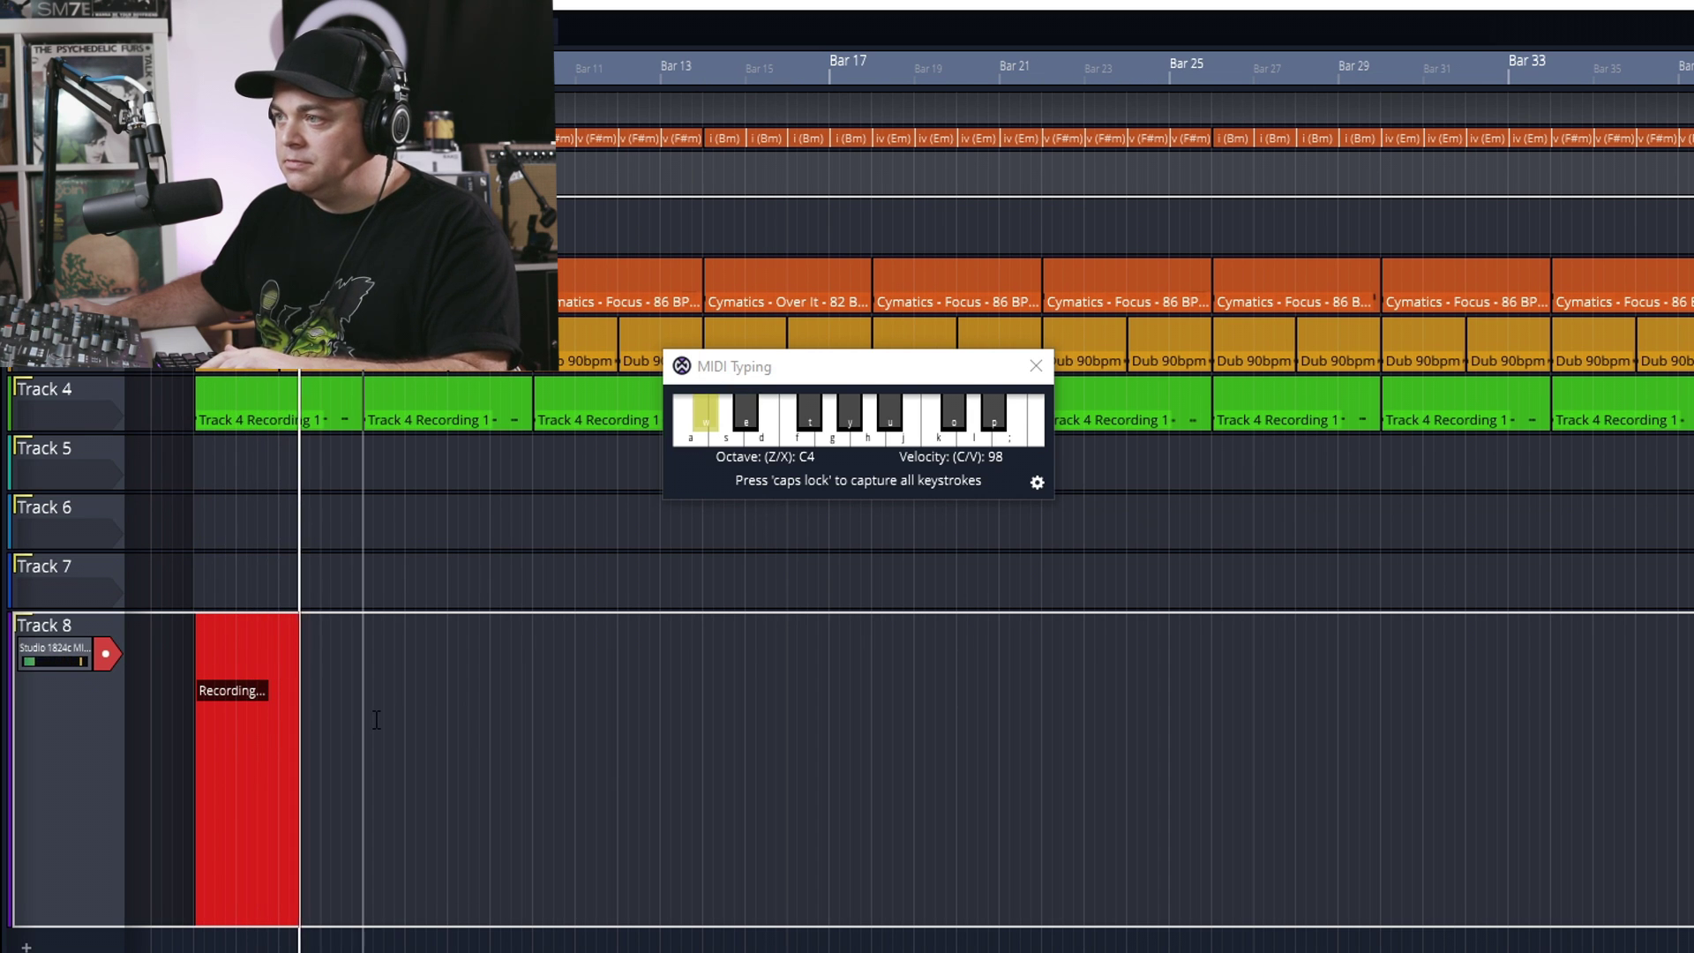
pyautogui.press('w')
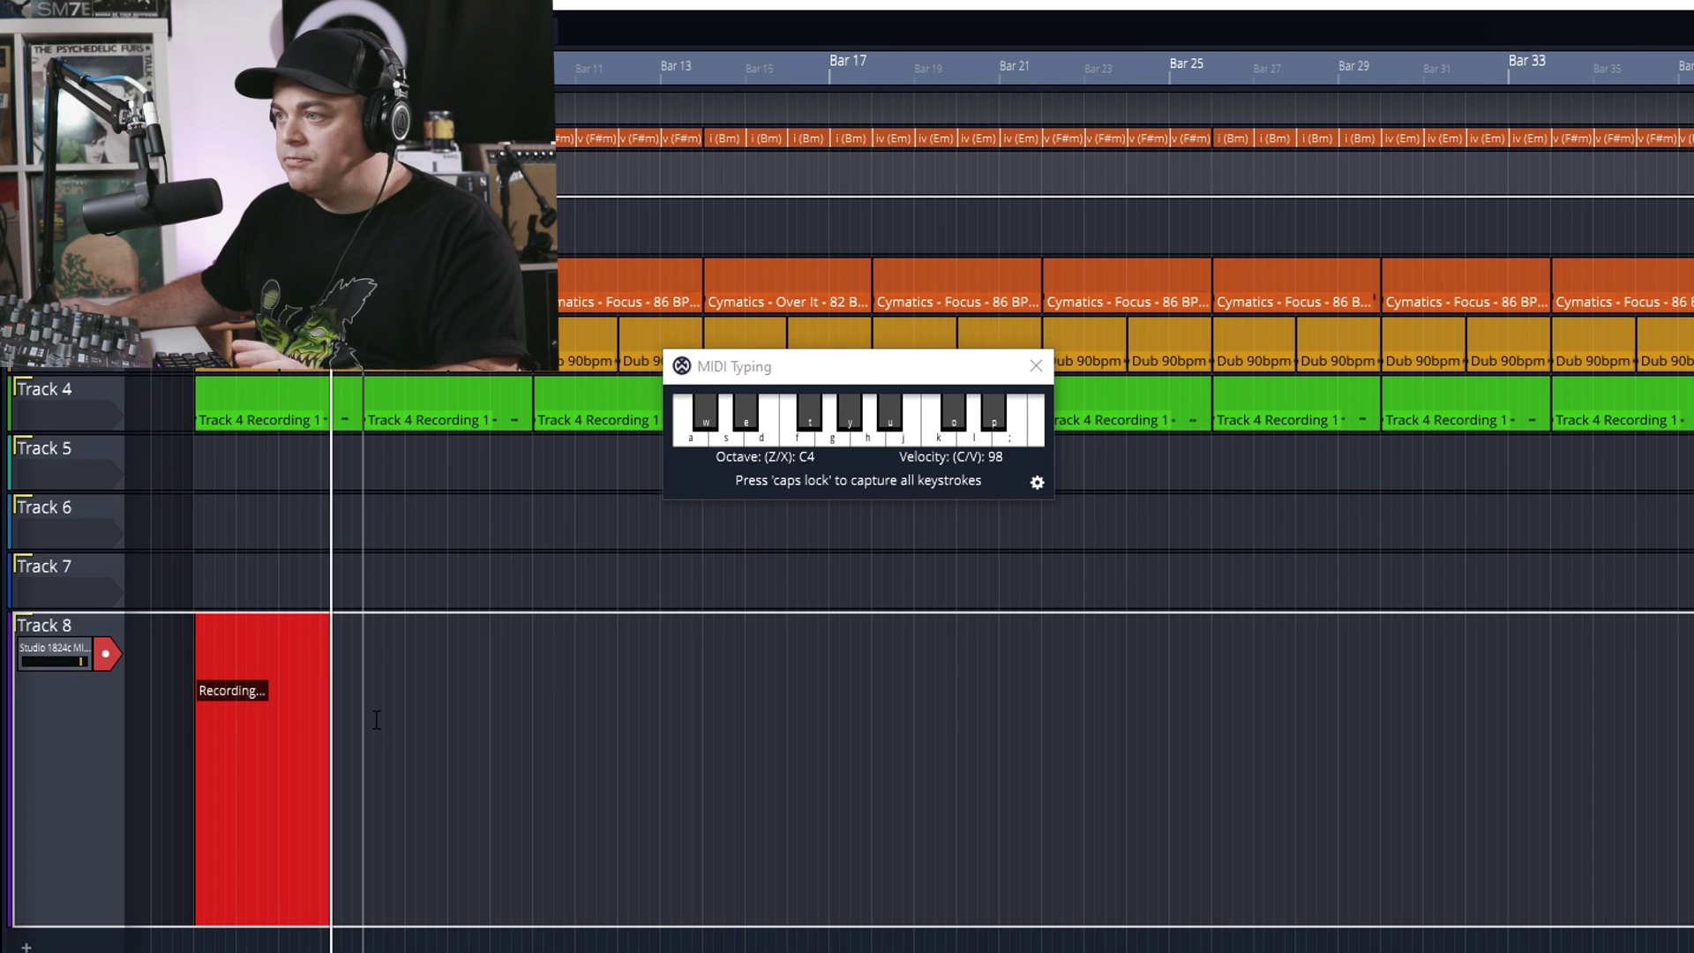
pyautogui.press('space')
pyautogui.doubleClick(229, 627)
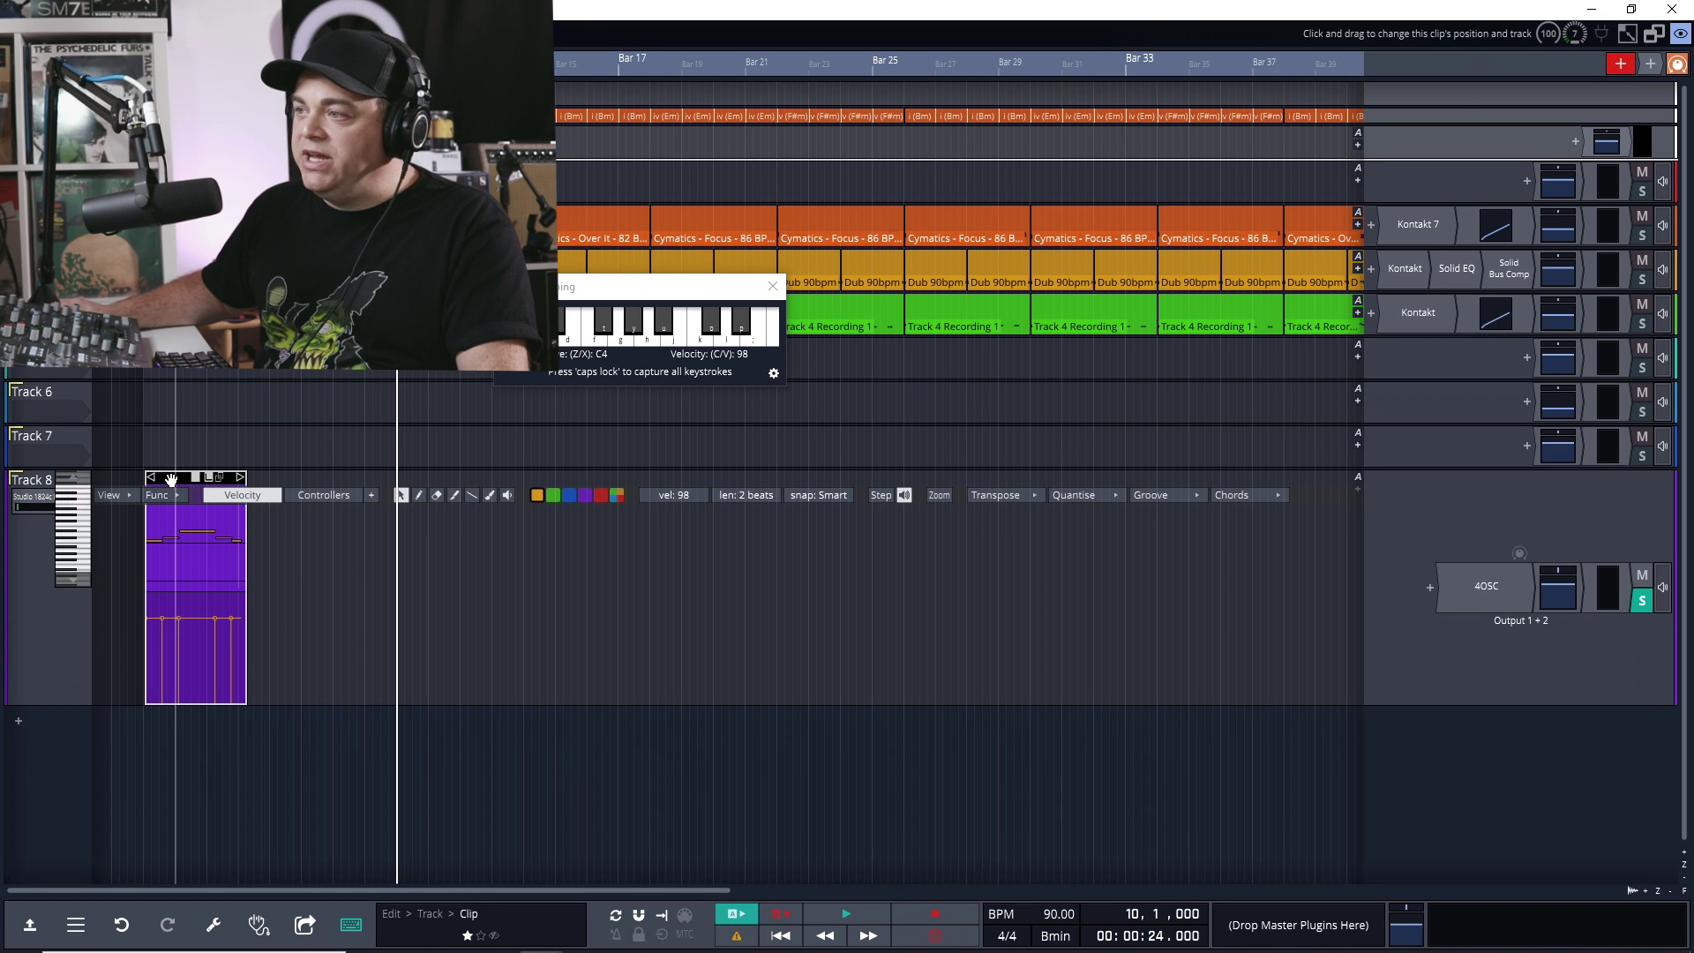
# - Open the take in the full note editor and shorten its first C4 note to 1 beat
pyautogui.doubleClick(172, 478)
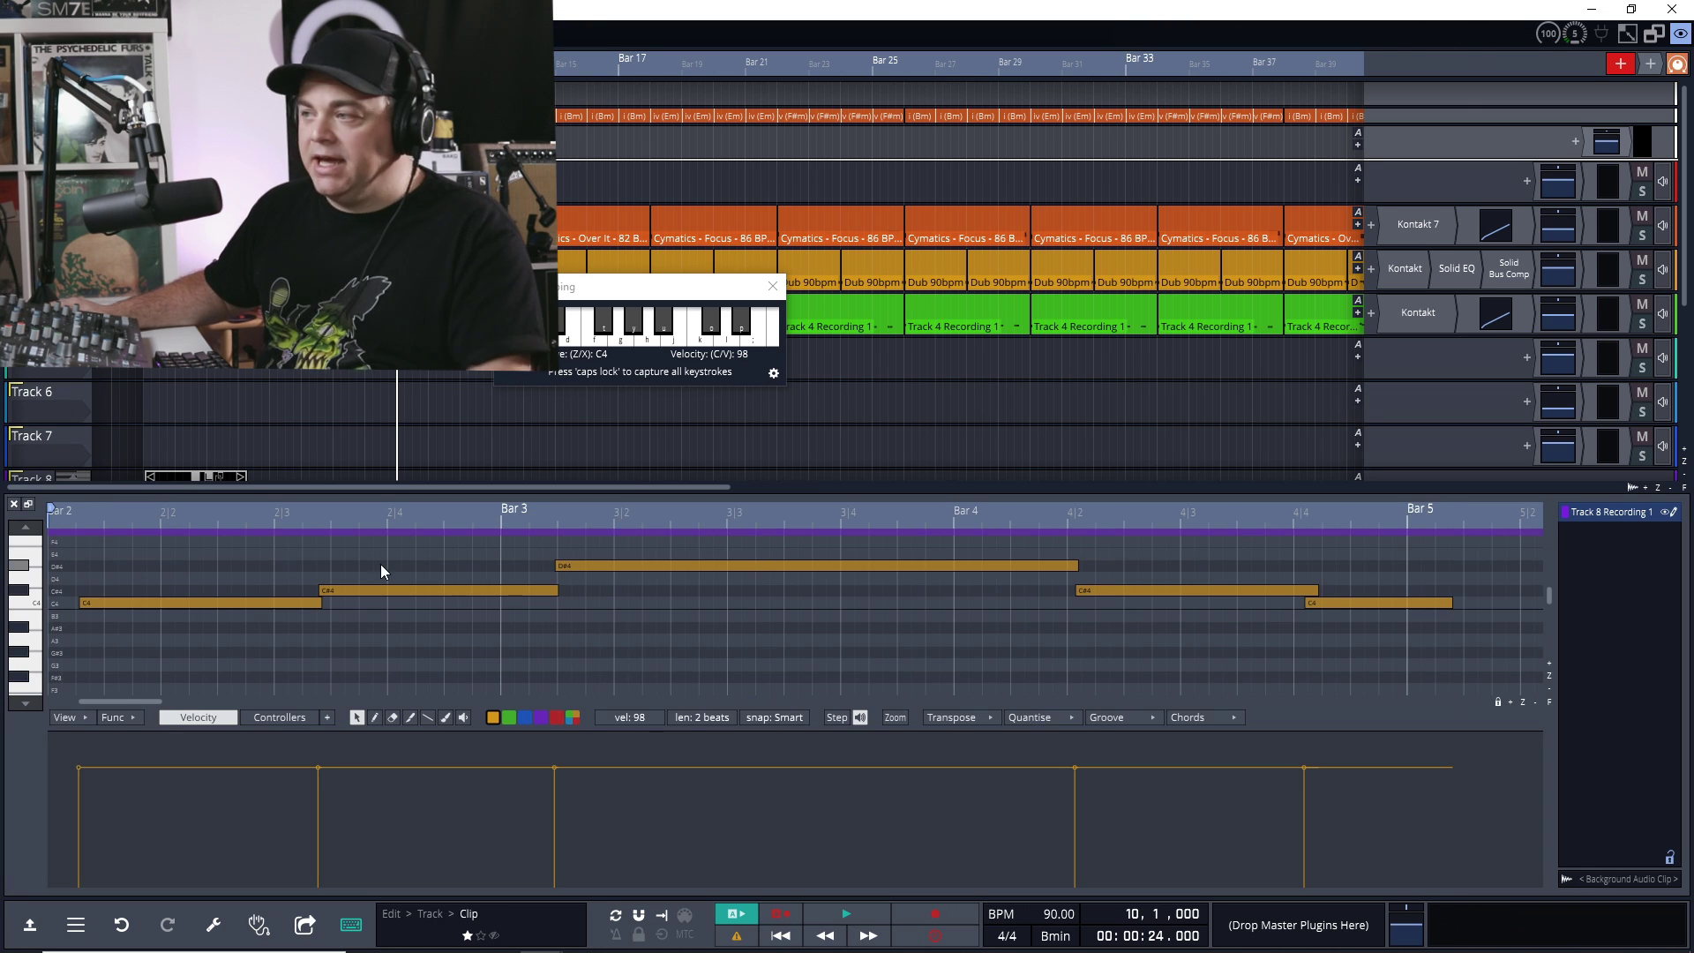
pyautogui.click(234, 542)
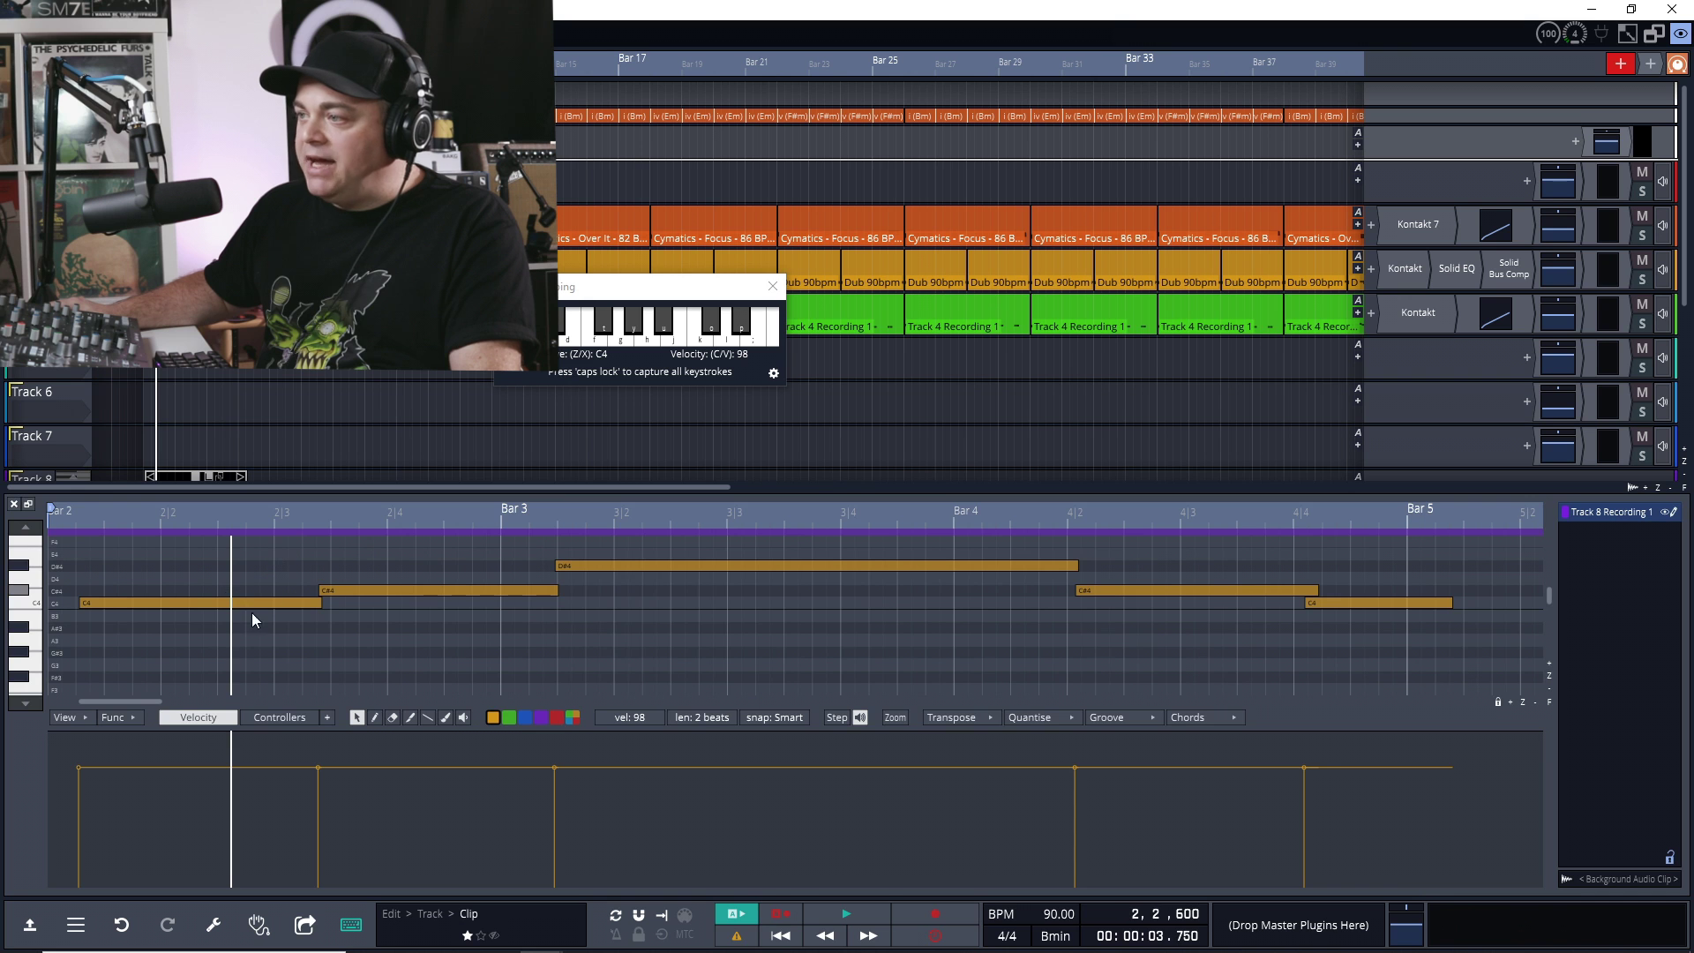
pyautogui.click(305, 602)
pyautogui.moveTo(210, 605); pyautogui.dragTo(259, 605)
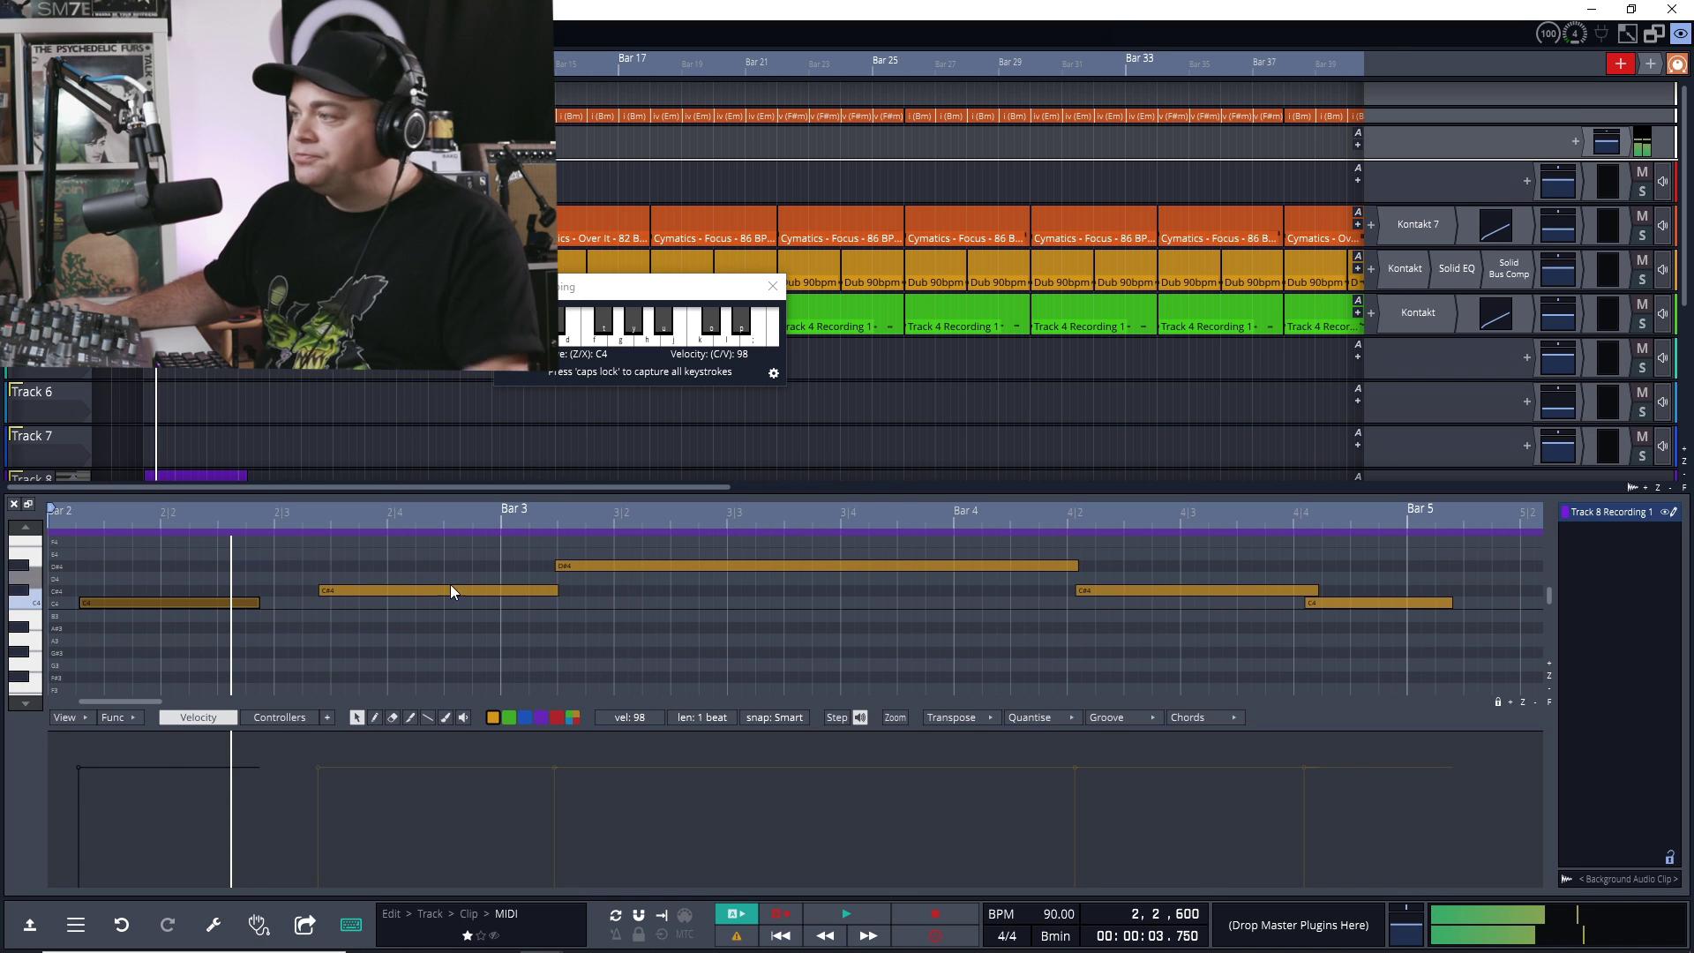